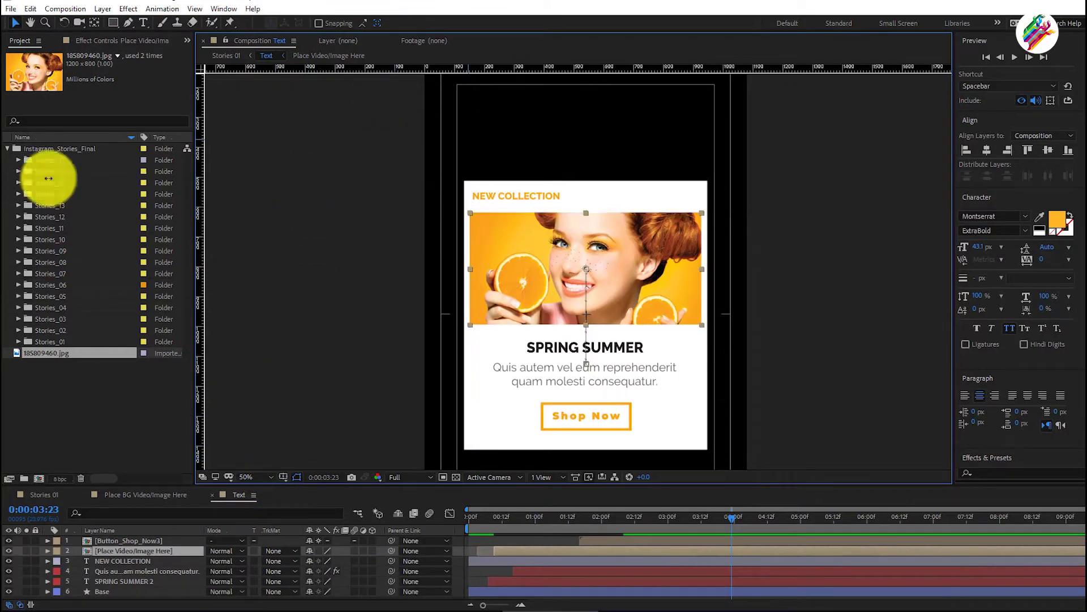
# Step: Try the SemiBold style on the NEW COLLECTION heading, and set its font back to Raleway ExtraBold
pyautogui.moveTo(473, 519); pyautogui.dragTo(588, 527)
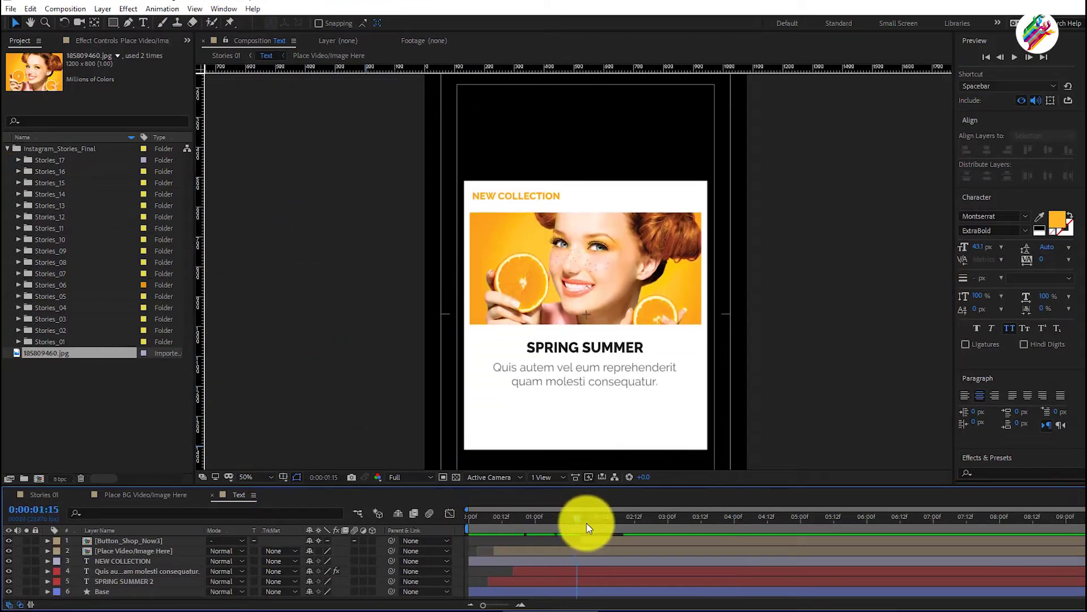
pyautogui.doubleClick(121, 561)
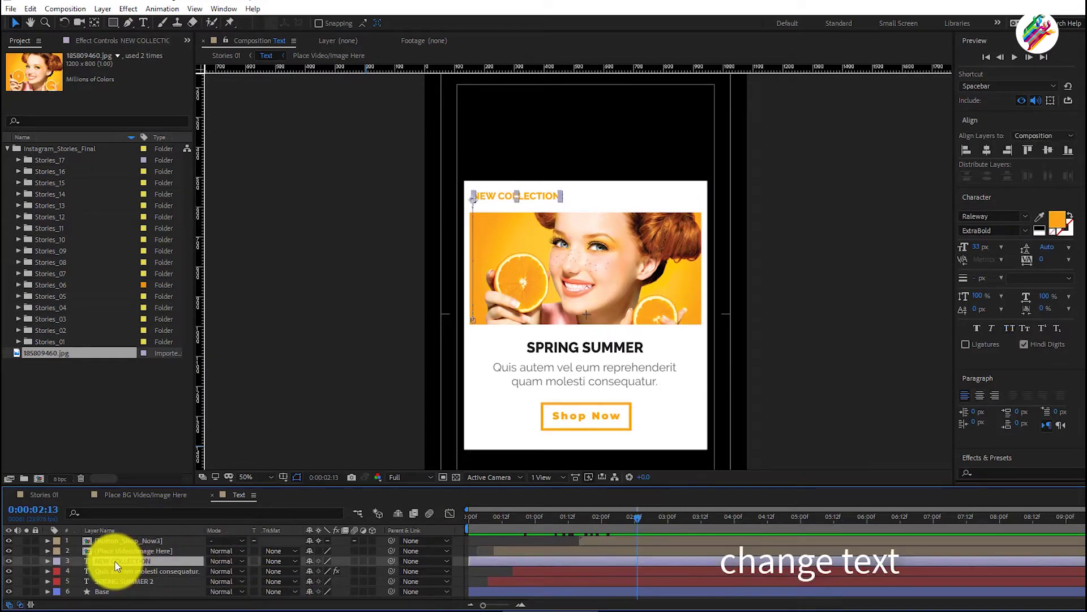
pyautogui.click(1004, 217)
pyautogui.scroll(3, 976, 297)
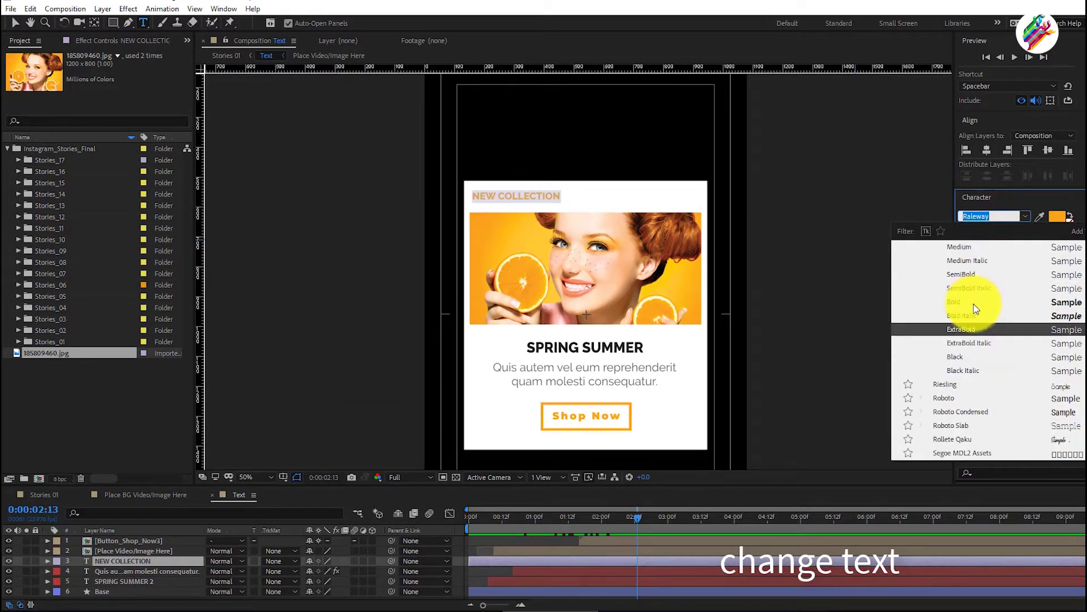
pyautogui.click(967, 277)
pyautogui.click(1024, 231)
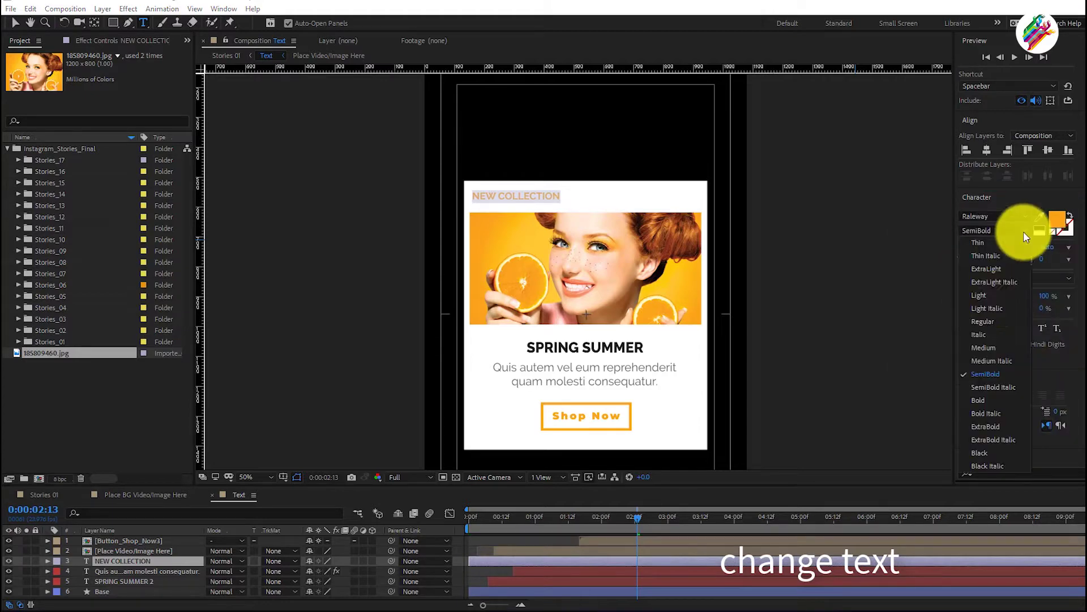
pyautogui.click(987, 425)
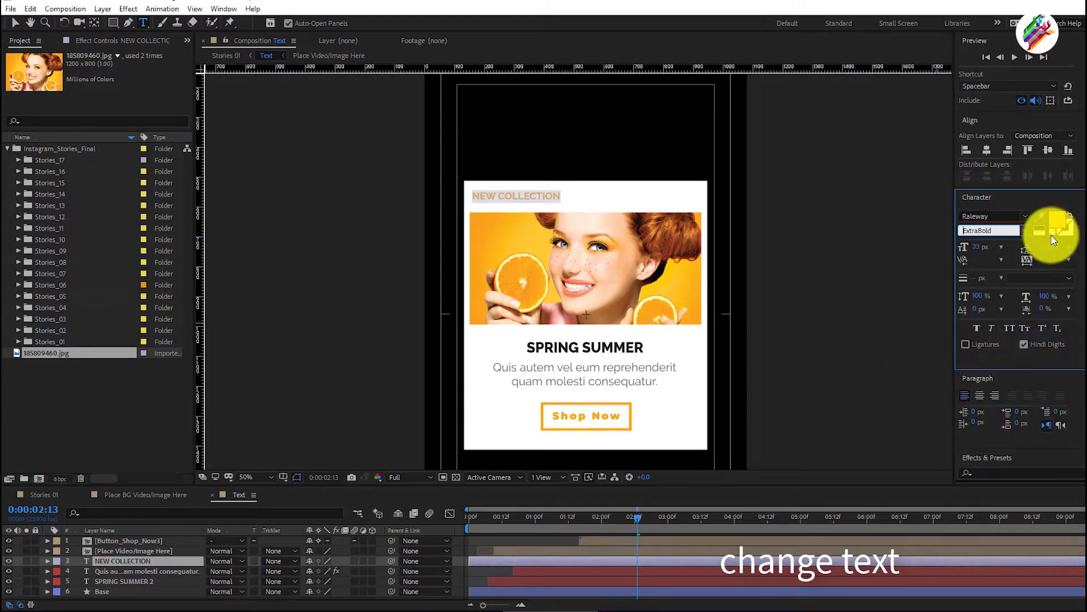
# Step: Try another text colour on the NEW COLLECTION heading, and keep orange FBA51A
pyautogui.click(1056, 218)
pyautogui.moveTo(838, 175); pyautogui.dragTo(862, 181)
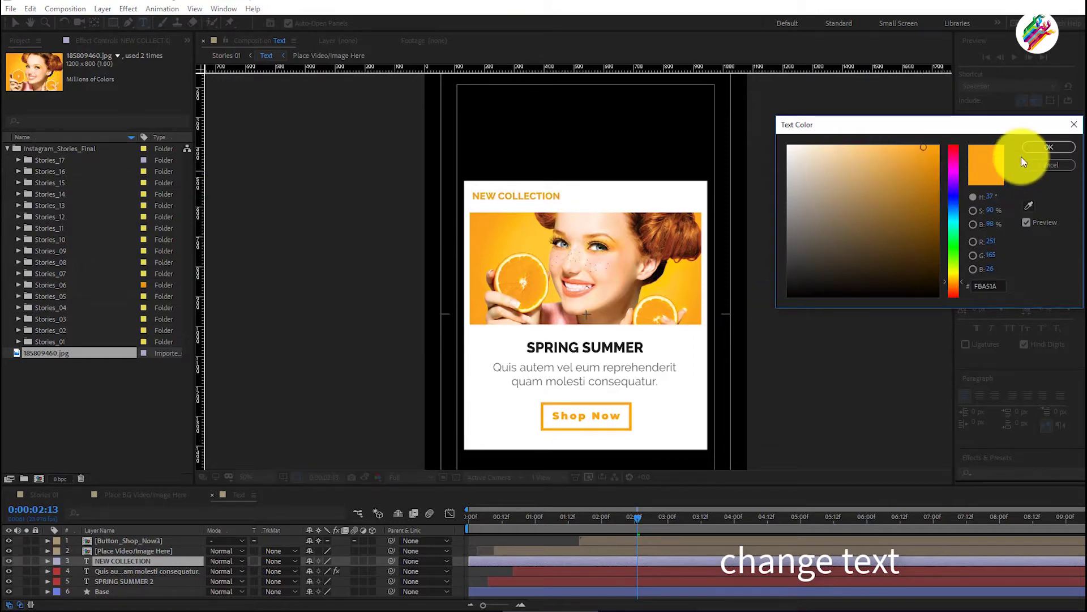
pyautogui.click(1048, 147)
pyautogui.click(15, 22)
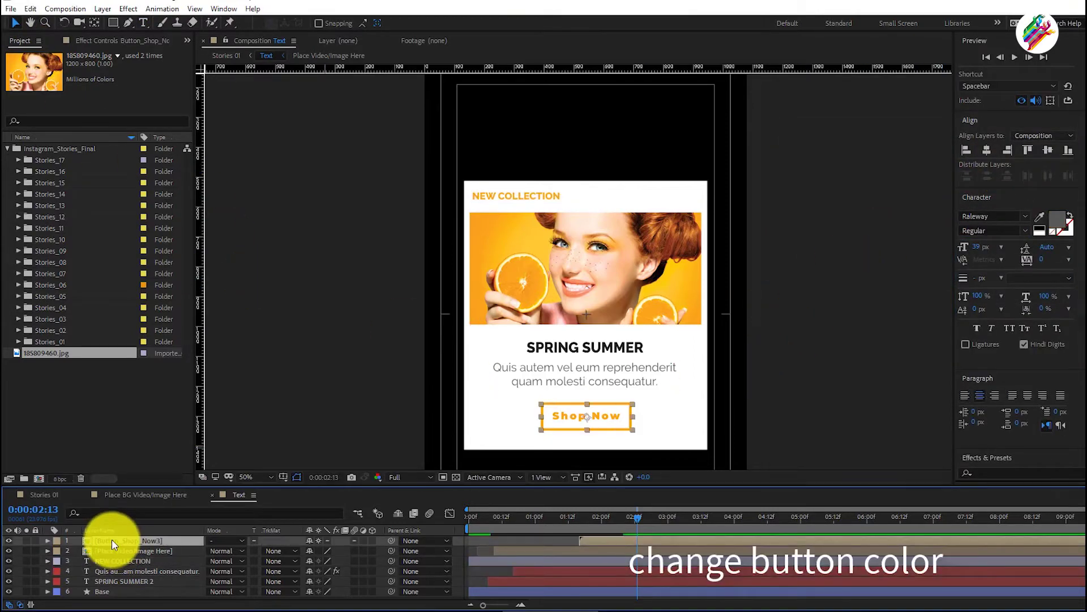
# Step: Open the Button_Shop_Now3 composition and set the Shop Now text to Montserrat ExtraBold
pyautogui.doubleClick(112, 540)
pyautogui.click(113, 541)
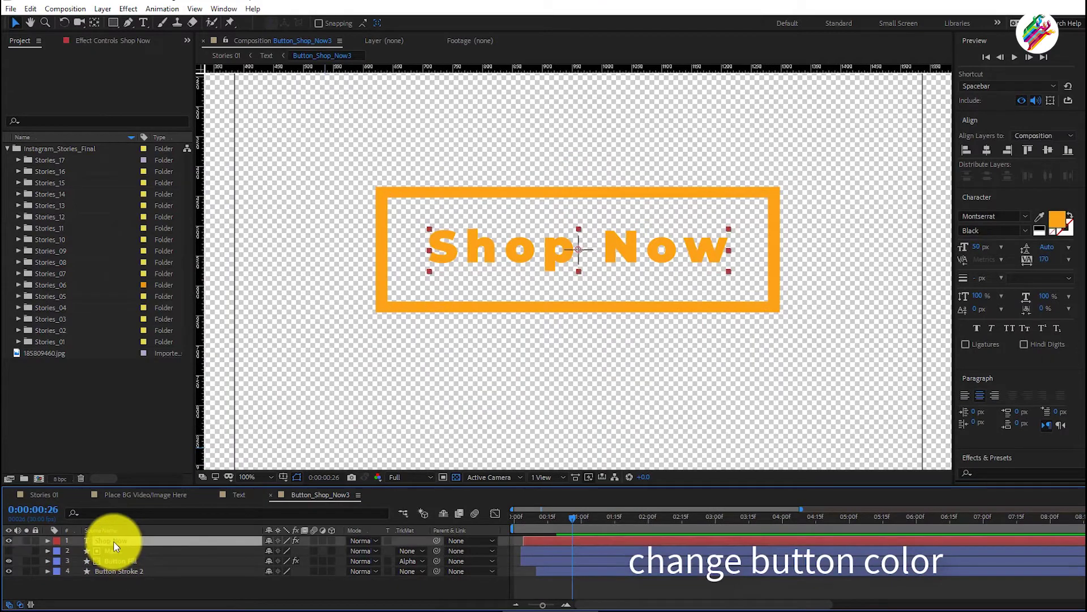
pyautogui.doubleClick(115, 542)
pyautogui.click(1026, 230)
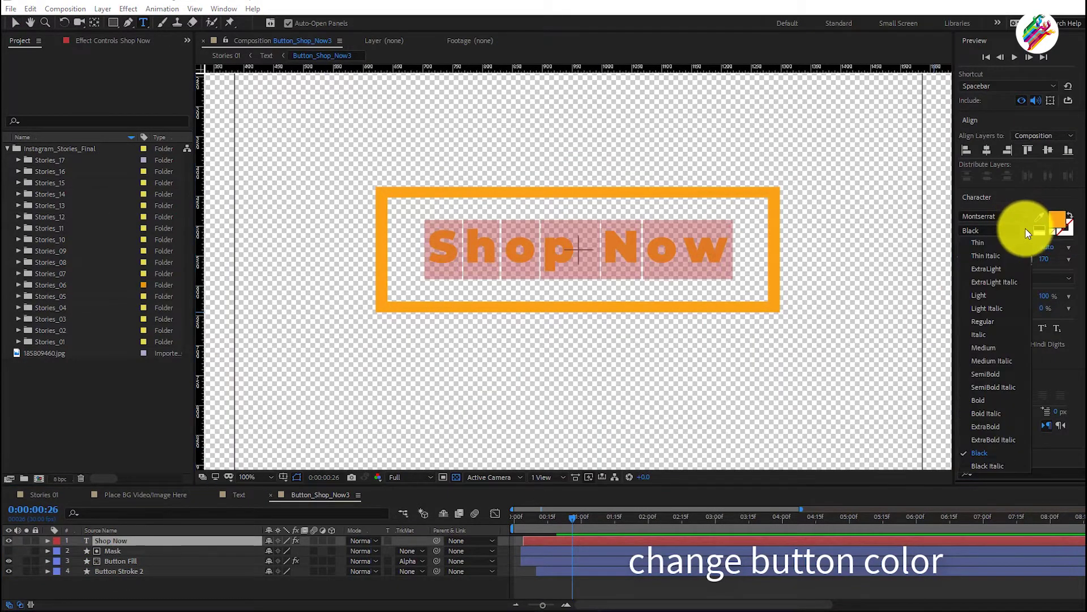
pyautogui.click(995, 216)
pyautogui.write('mon')
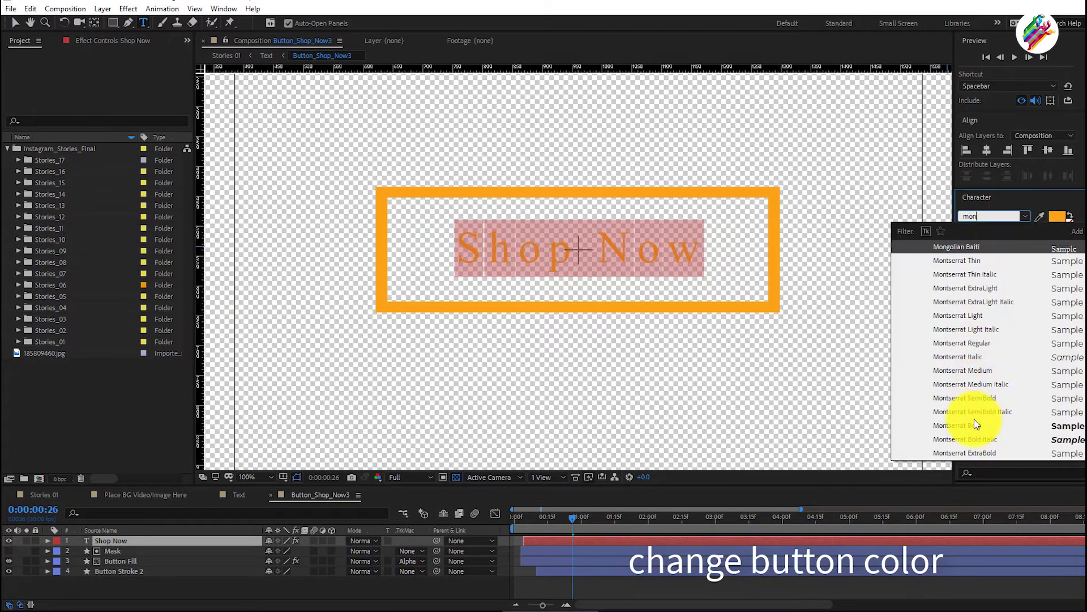
pyautogui.click(976, 425)
pyautogui.click(1026, 230)
pyautogui.click(989, 424)
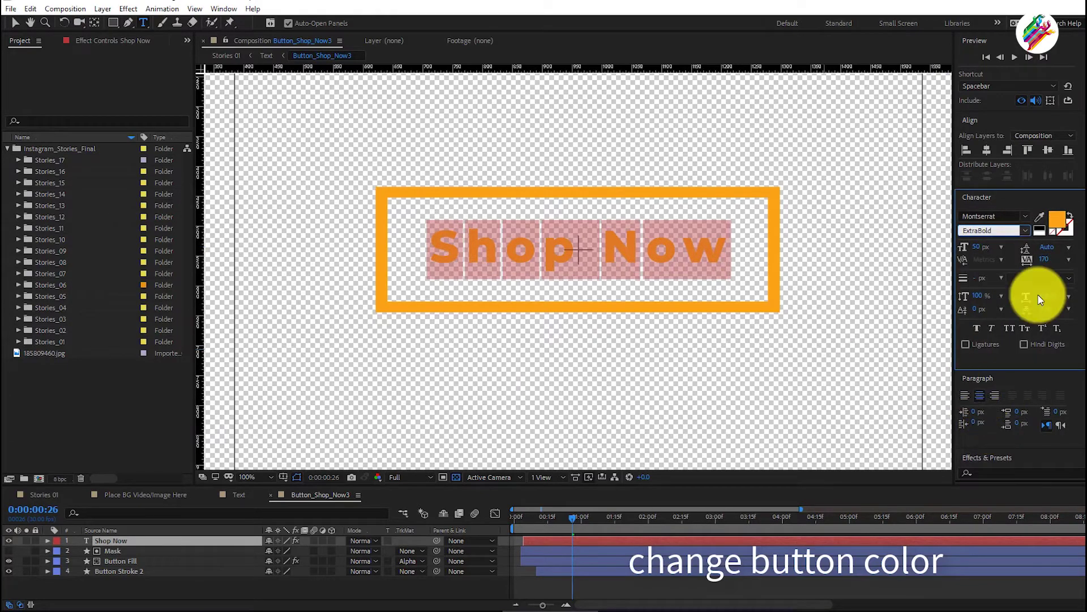
# Step: Set the Shop Now text colour to orange FBA51A
pyautogui.click(1056, 220)
pyautogui.moveTo(930, 207); pyautogui.dragTo(840, 271)
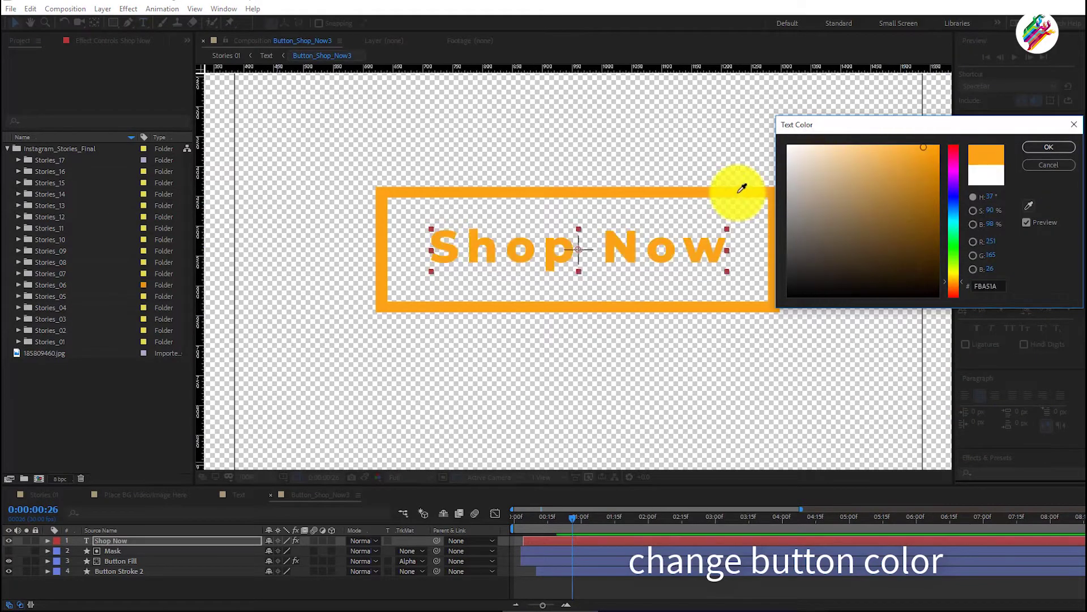
pyautogui.click(1049, 147)
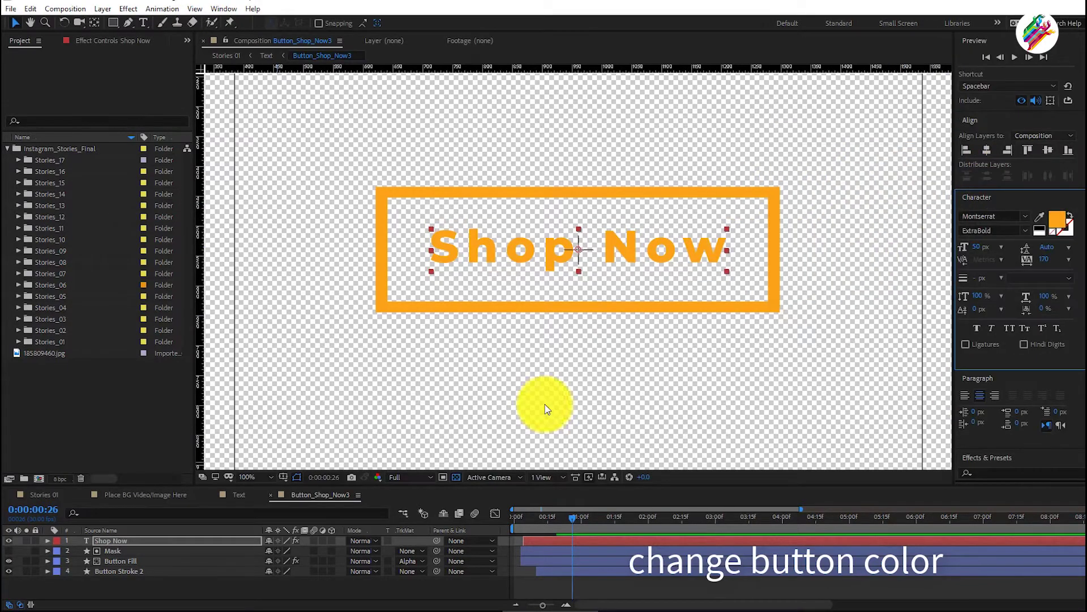
# Step: Try a different fill effect colour on the Button Stroke 2 layer, and restore its original orange
pyautogui.click(118, 561)
pyautogui.click(126, 571)
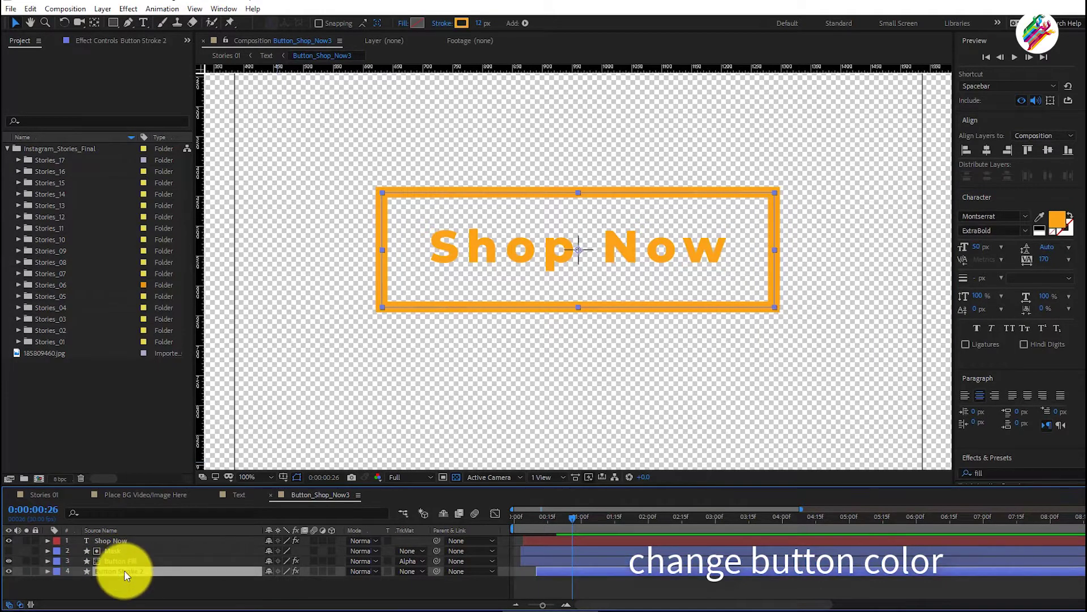
pyautogui.click(107, 42)
pyautogui.click(113, 96)
pyautogui.moveTo(828, 170)
pyautogui.mouseDown()
pyautogui.moveTo(896, 247)
pyautogui.moveTo(882, 267)
pyautogui.moveTo(855, 214)
pyautogui.mouseUp()
pyautogui.click(986, 173)
pyautogui.click(1048, 147)
# Step: Close the nested compositions to return to Stories 01 and preview it from the start
pyautogui.click(217, 498)
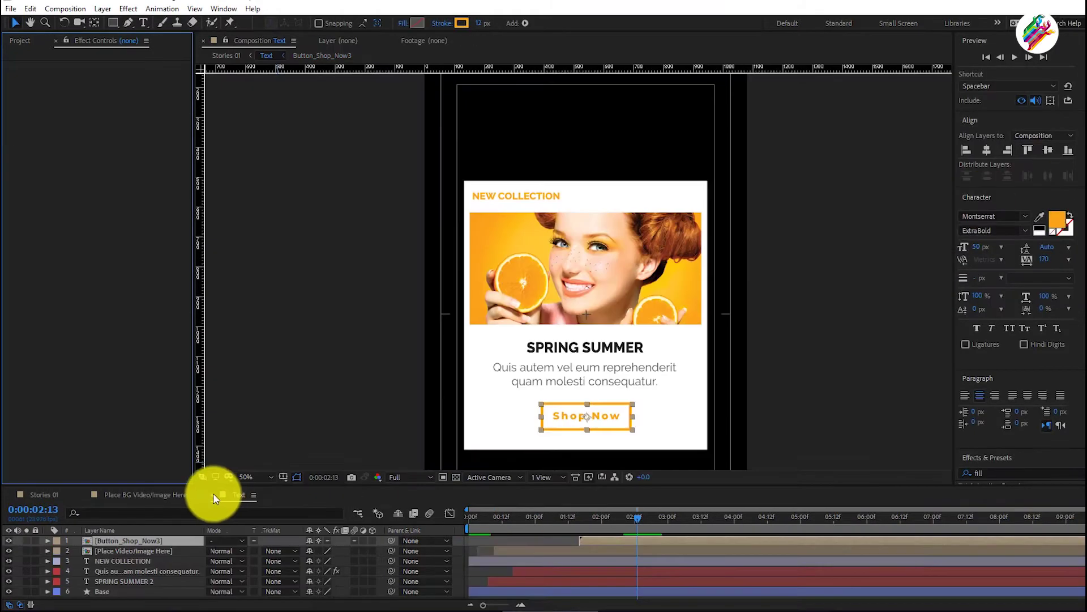
pyautogui.click(213, 494)
pyautogui.click(85, 495)
pyautogui.click(469, 517)
pyautogui.click(1014, 56)
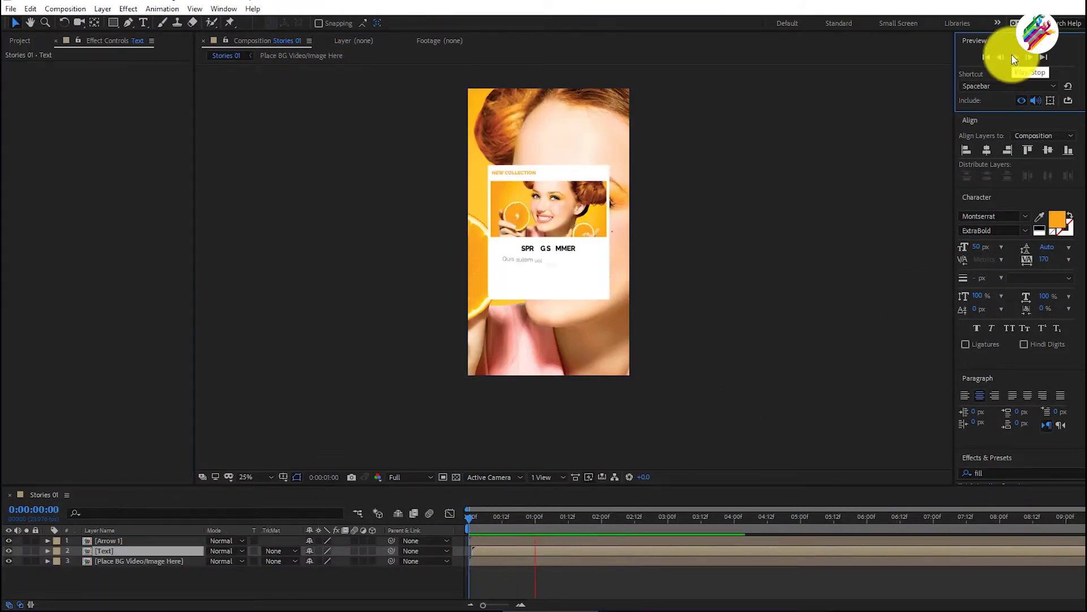
# Step: Open the Arrow 1 composition and set the fill effect colour of its upper arrow, Shape Layer 2, to white
pyautogui.doubleClick(108, 541)
pyautogui.click(113, 96)
pyautogui.moveTo(866, 210); pyautogui.dragTo(783, 124)
pyautogui.click(1045, 148)
# Step: Try pink FB0472 as the fill colour of Shape Layer 1, set it back to white, and close the Arrow 1 composition
pyautogui.click(116, 551)
pyautogui.click(113, 97)
pyautogui.moveTo(908, 213); pyautogui.dragTo(937, 146)
pyautogui.moveTo(954, 255); pyautogui.dragTo(956, 157)
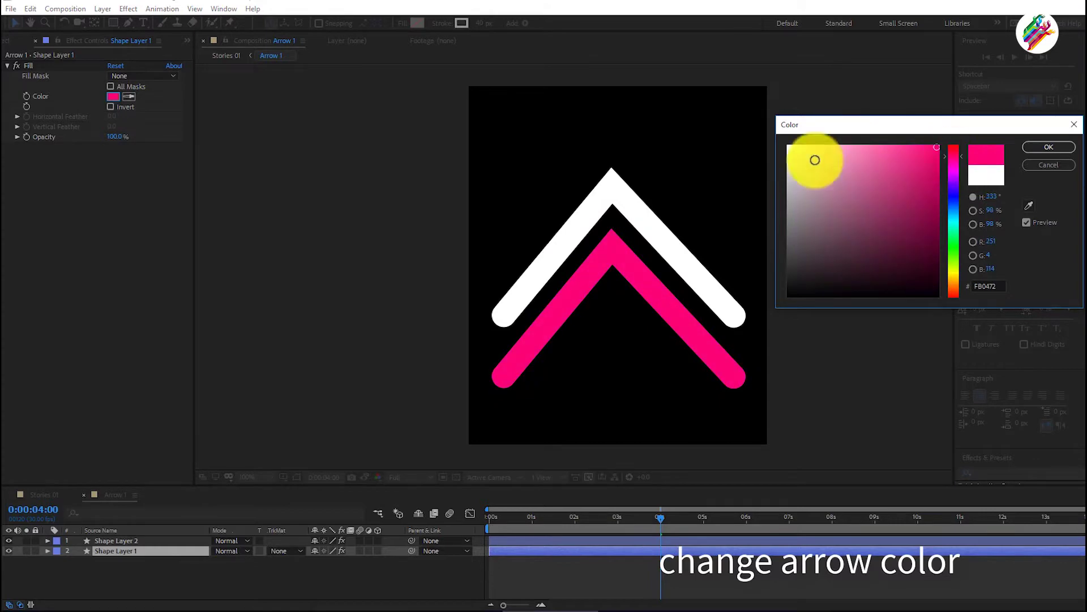
pyautogui.moveTo(850, 165); pyautogui.dragTo(764, 119)
pyautogui.click(1045, 146)
pyautogui.click(78, 496)
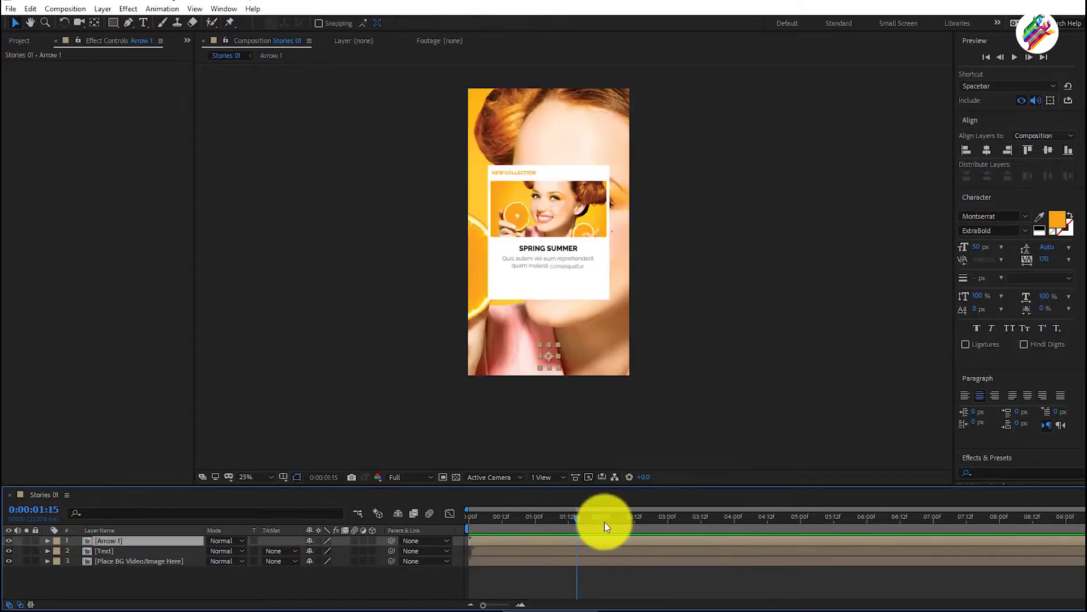
# Step: Open the Stories 02 composition from the Stories_02 folder and preview its animation
pyautogui.click(19, 40)
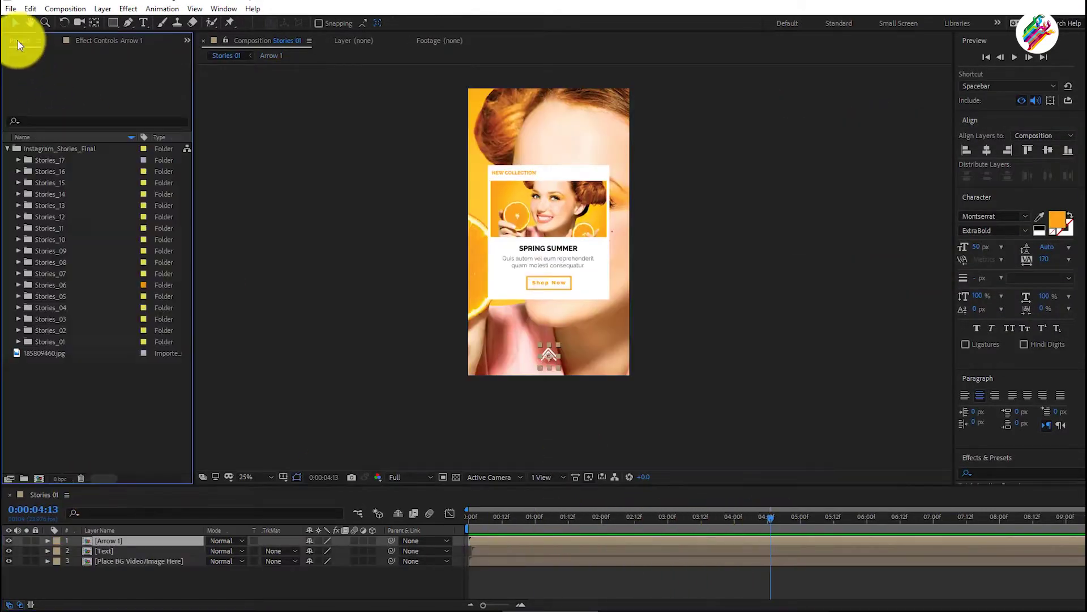
pyautogui.doubleClick(46, 334)
pyautogui.doubleClick(71, 353)
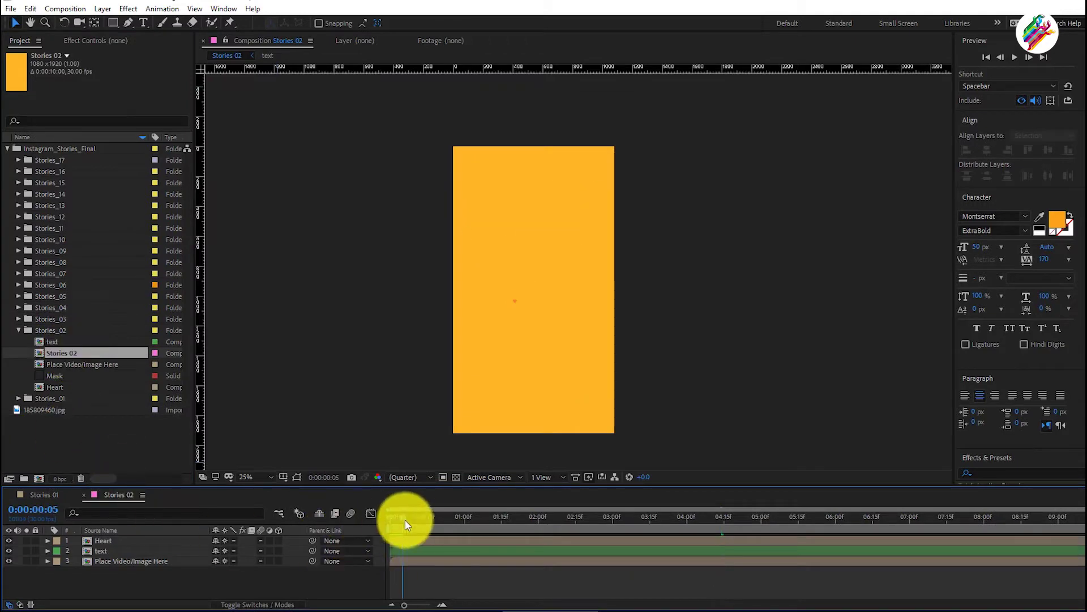
pyautogui.click(1014, 57)
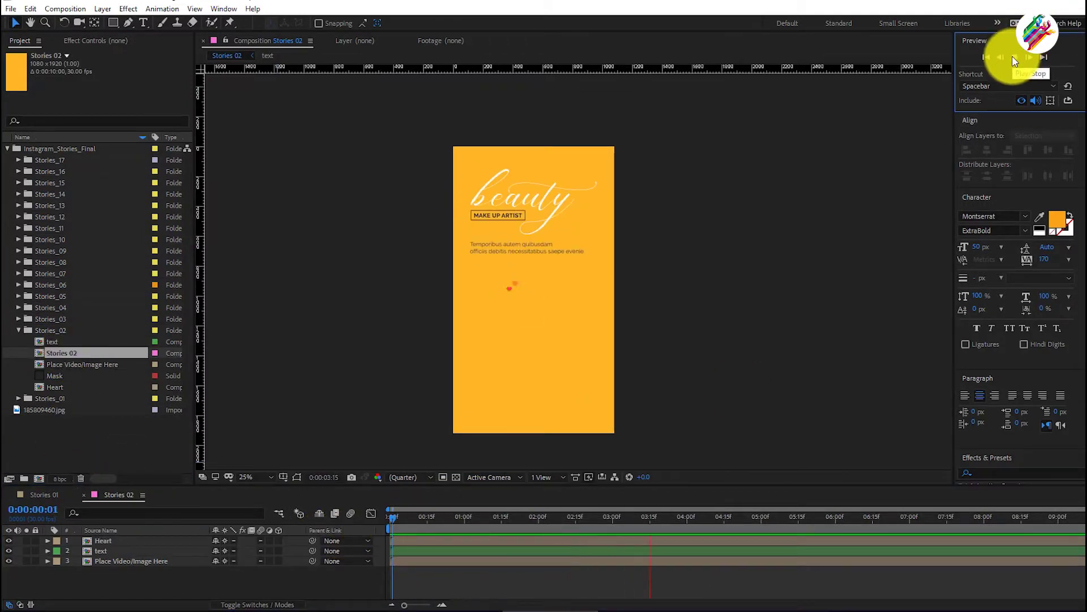
# Step: Import AdobeStock_107602178.jpeg and place it as the top layer of the Place Video/Image Here composition
pyautogui.doubleClick(126, 560)
pyautogui.doubleClick(113, 447)
pyautogui.click(711, 171)
pyautogui.click(783, 469)
pyautogui.moveTo(56, 420); pyautogui.dragTo(113, 541)
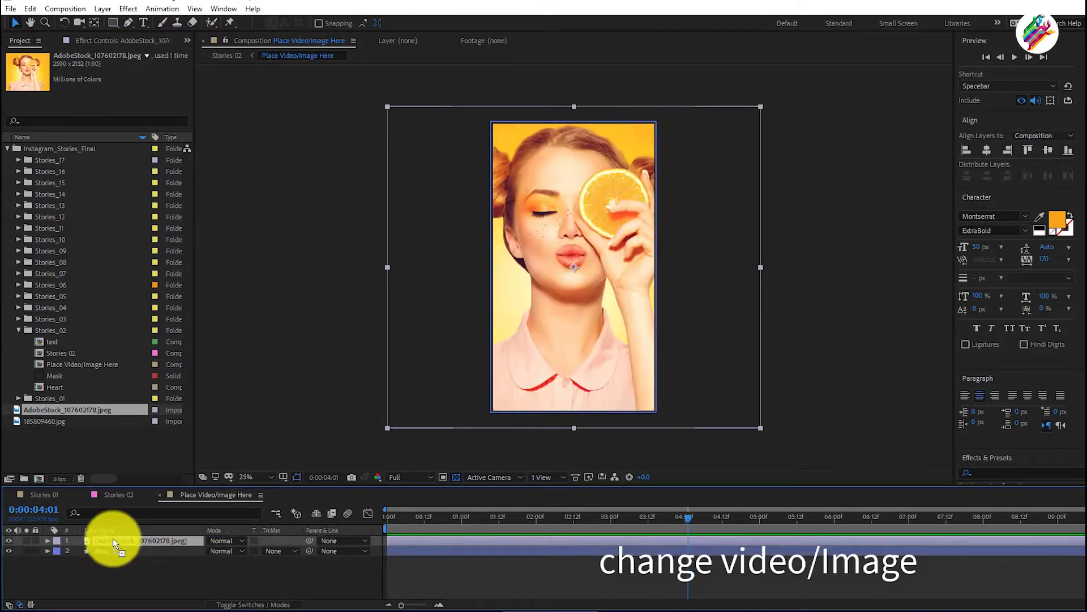
# Step: Scale the AdobeStock_107602178.jpeg layer to 51% and move it down to about position 568, 1384
pyautogui.click(47, 541)
pyautogui.click(56, 551)
pyautogui.moveTo(226, 574); pyautogui.dragTo(187, 563)
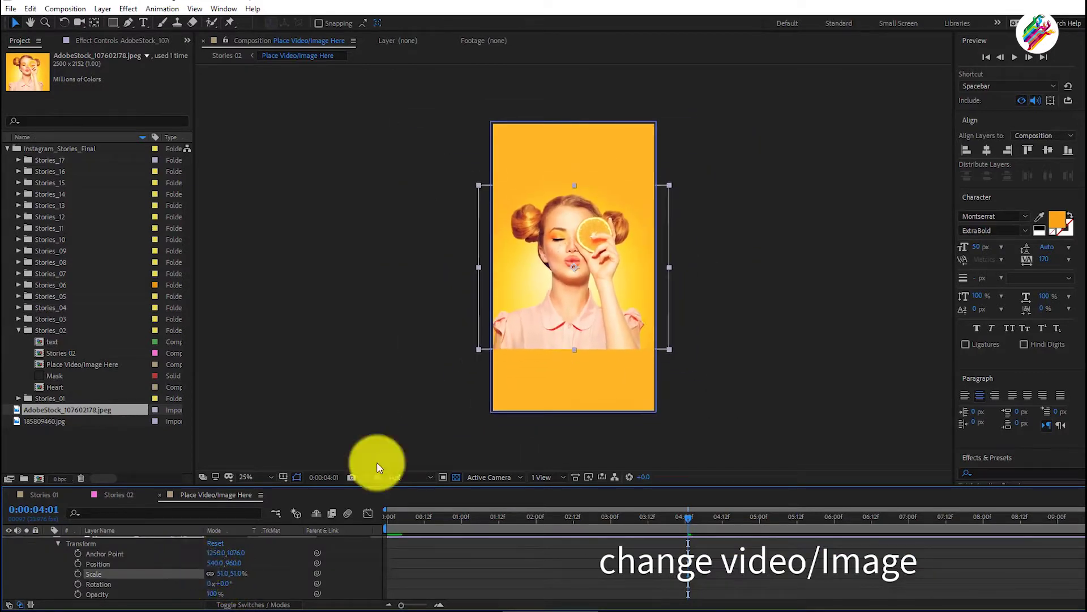
pyautogui.moveTo(596, 319); pyautogui.dragTo(600, 380)
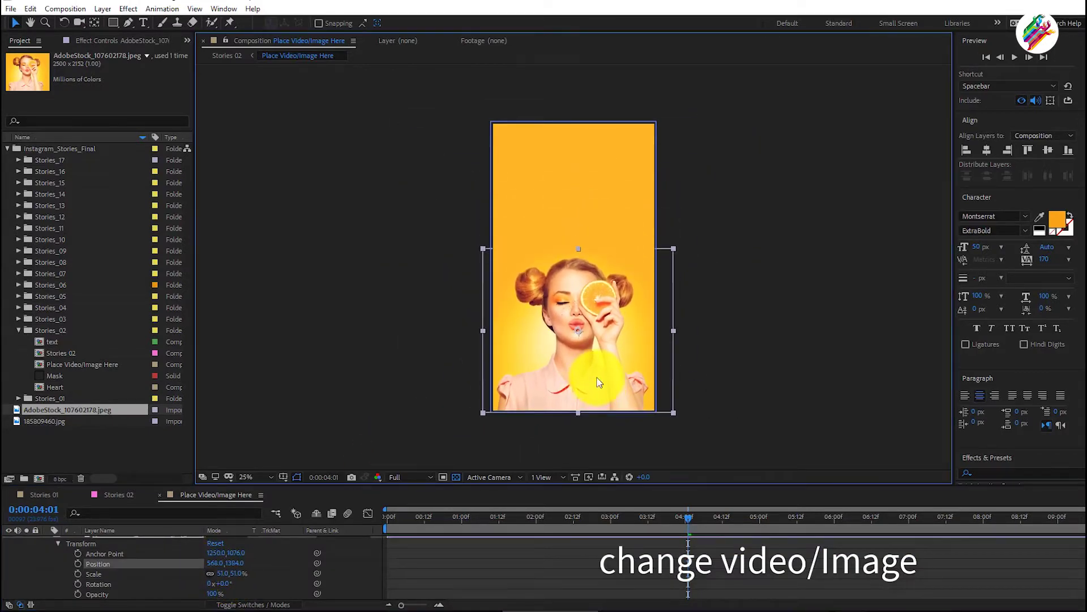
# Step: Return to the Stories 02 composition and preview it from the beginning
pyautogui.click(148, 498)
pyautogui.moveTo(392, 521)
pyautogui.mouseDown()
pyautogui.moveTo(498, 522)
pyautogui.moveTo(387, 518)
pyautogui.mouseUp()
pyautogui.click(1014, 59)
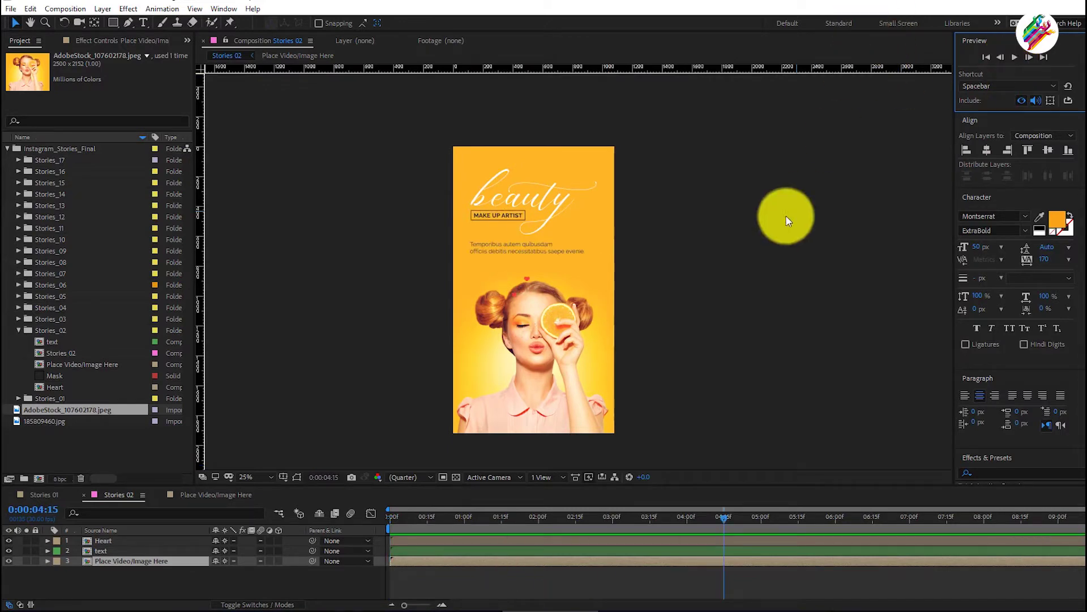
# Step: Open the Heart composition and try other fill colours on the Love 1 layer, restoring red FF3C3C
pyautogui.doubleClick(100, 539)
pyautogui.click(97, 539)
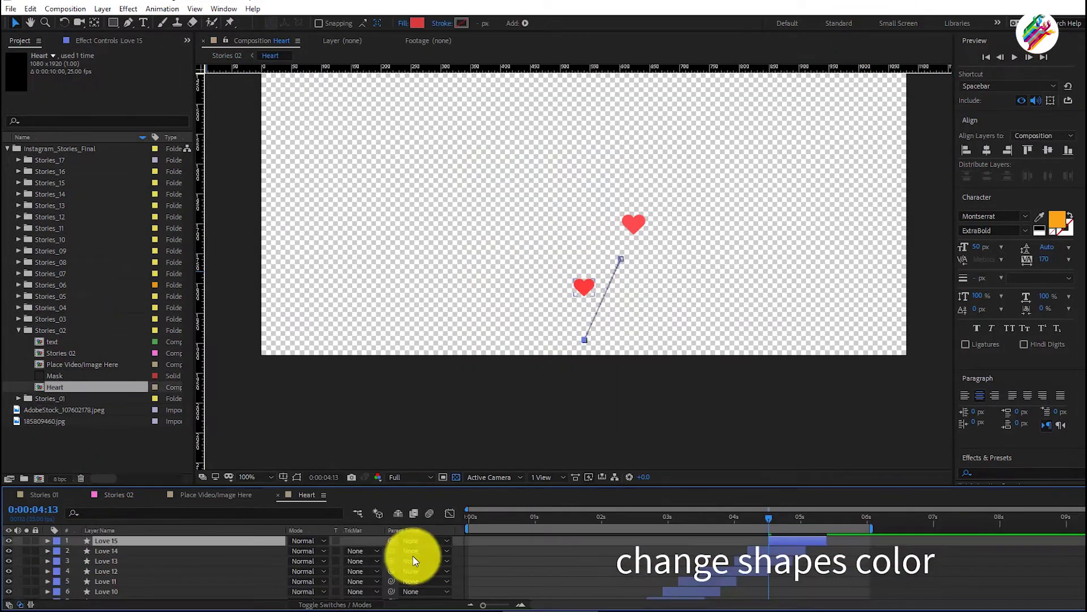
pyautogui.scroll(-5, 489, 561)
pyautogui.click(492, 591)
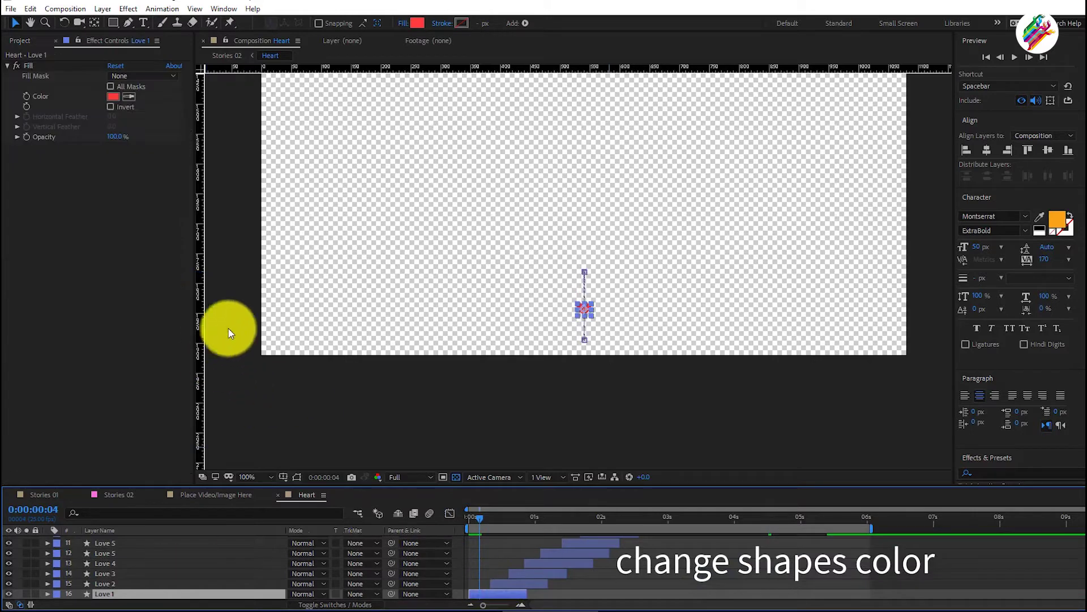
pyautogui.click(264, 478)
pyautogui.click(263, 400)
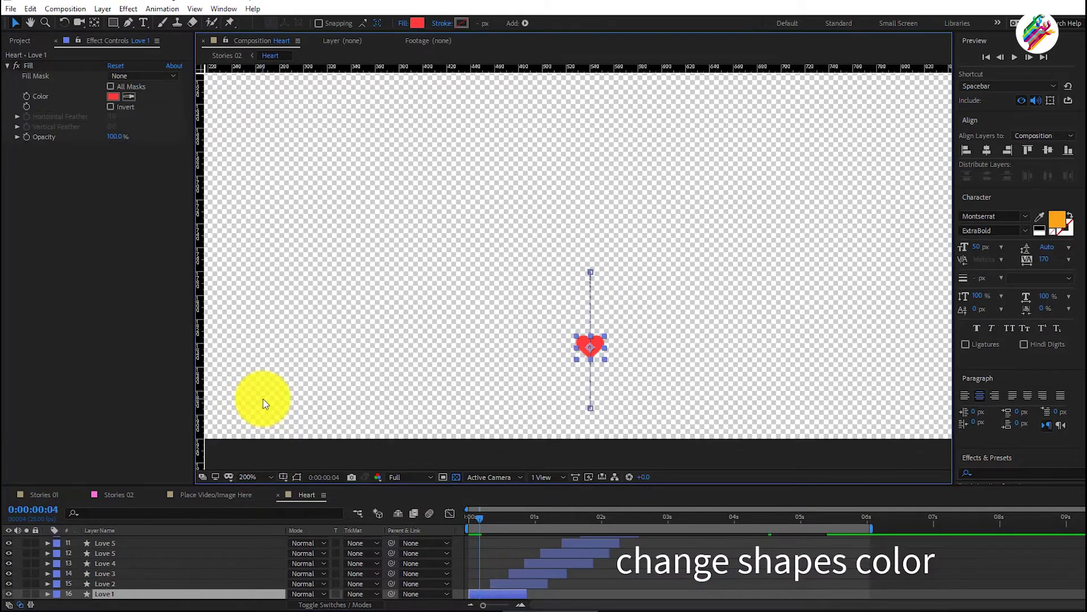
pyautogui.click(113, 96)
pyautogui.click(919, 178)
pyautogui.moveTo(957, 195); pyautogui.dragTo(961, 282)
pyautogui.click(986, 175)
pyautogui.click(1070, 146)
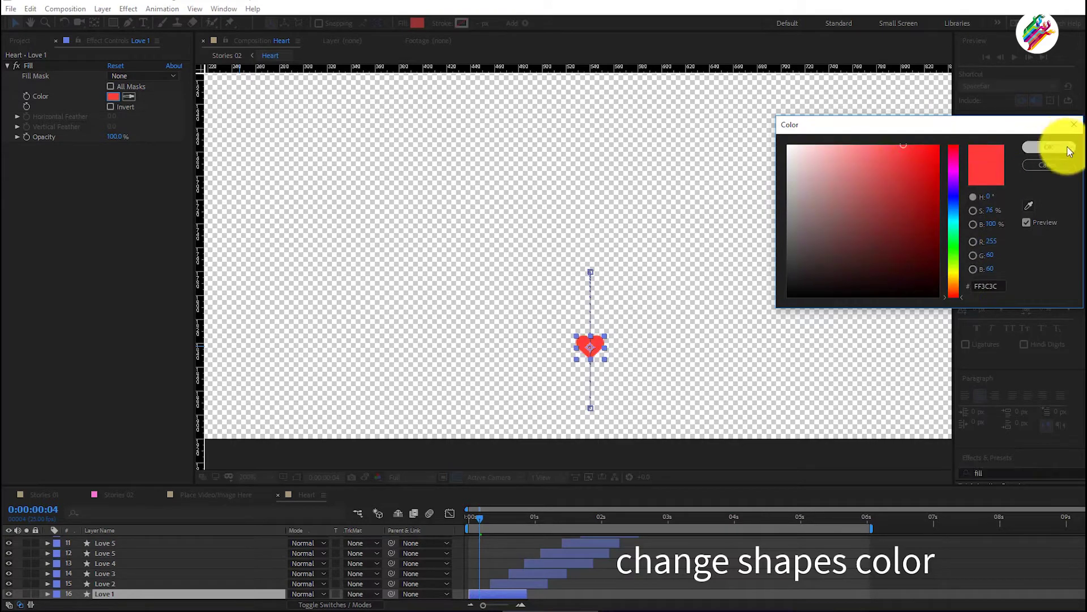
# Step: Try another fill colour on the Love 2 heart, cancel the change, and close the Heart composition
pyautogui.moveTo(474, 520); pyautogui.dragTo(500, 521)
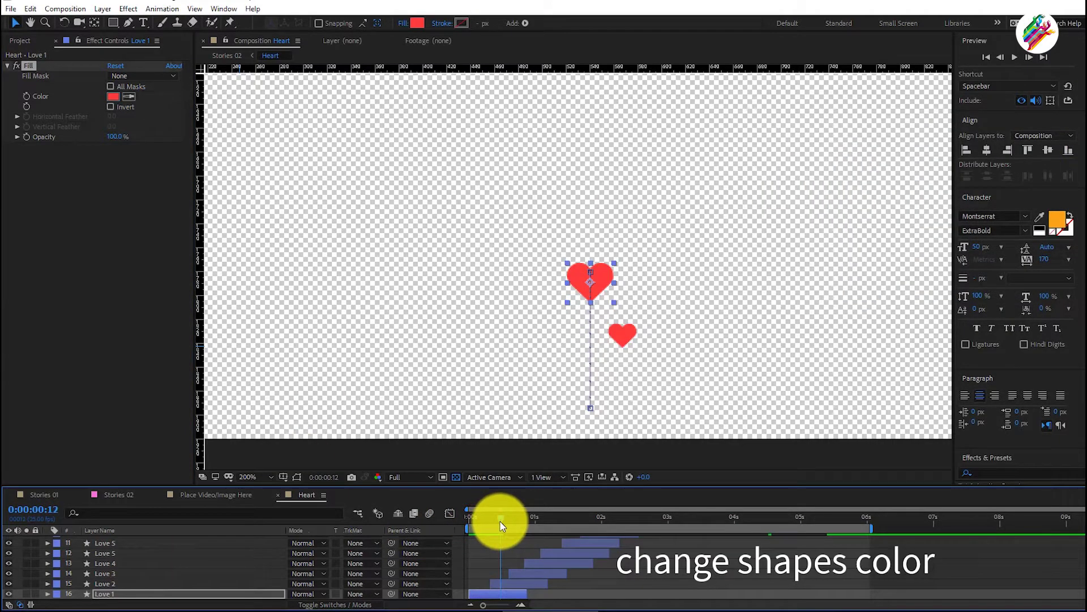
pyautogui.click(145, 584)
pyautogui.click(114, 96)
pyautogui.moveTo(957, 175); pyautogui.dragTo(961, 242)
pyautogui.press('Escape')
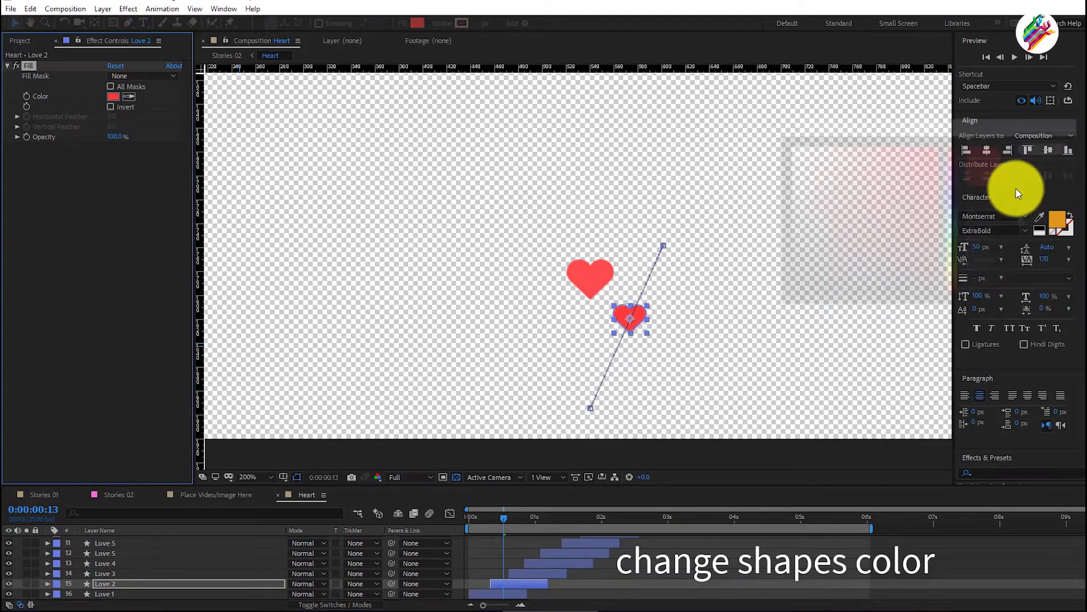
pyautogui.click(278, 495)
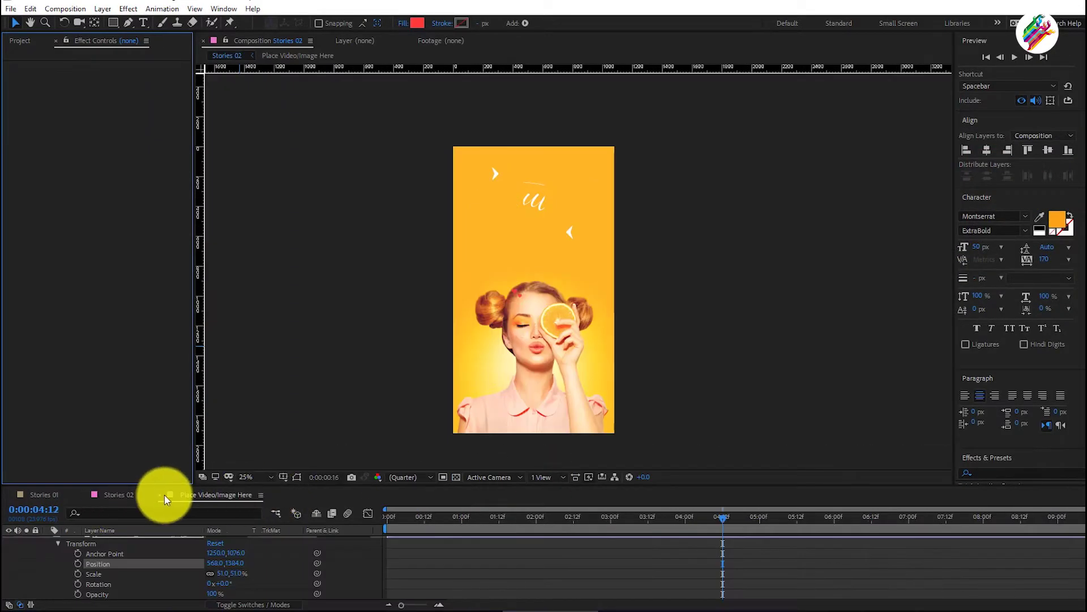
# Step: Close the Place Video/Image Here composition and open the text composition of Stories 02
pyautogui.click(164, 494)
pyautogui.doubleClick(99, 552)
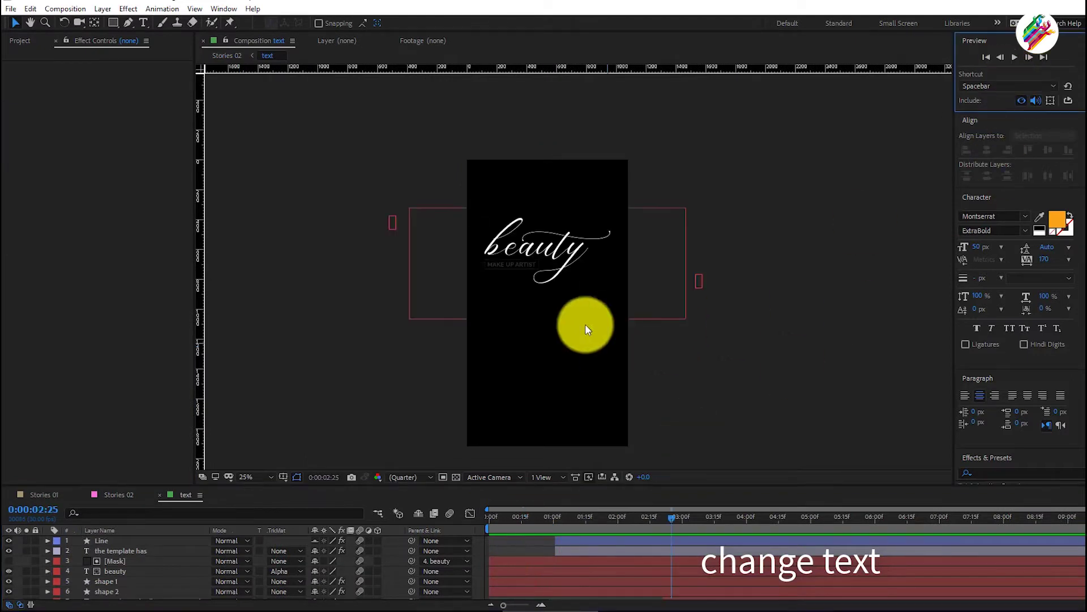
pyautogui.click(260, 377)
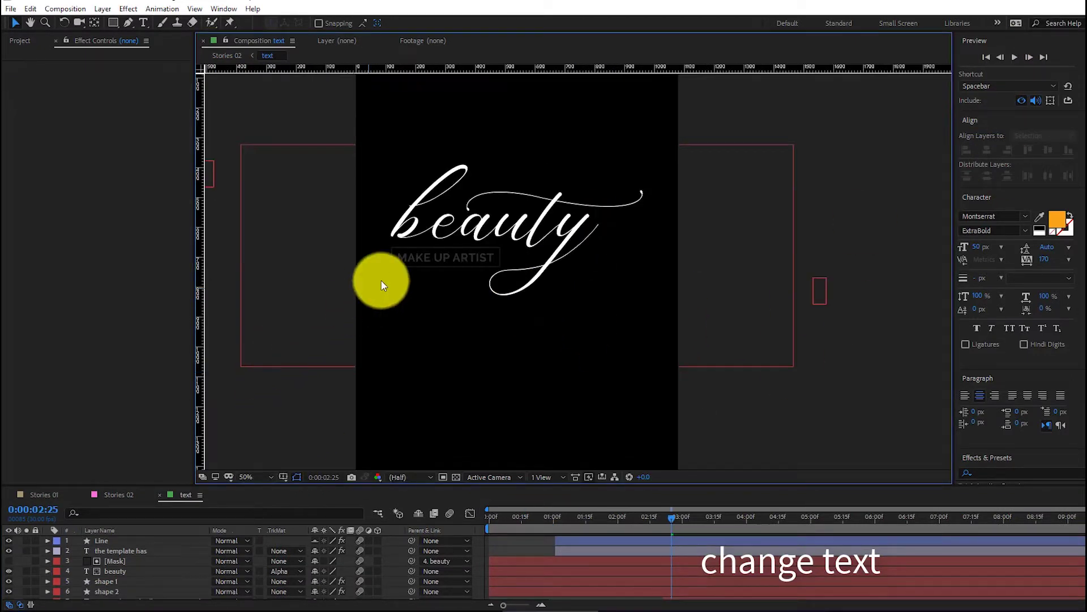
pyautogui.click(30, 22)
pyautogui.moveTo(476, 168); pyautogui.dragTo(533, 225)
pyautogui.click(15, 22)
# Step: Try white as the fill colour of the Line layer, settling on dark grey 181818
pyautogui.click(101, 541)
pyautogui.click(113, 96)
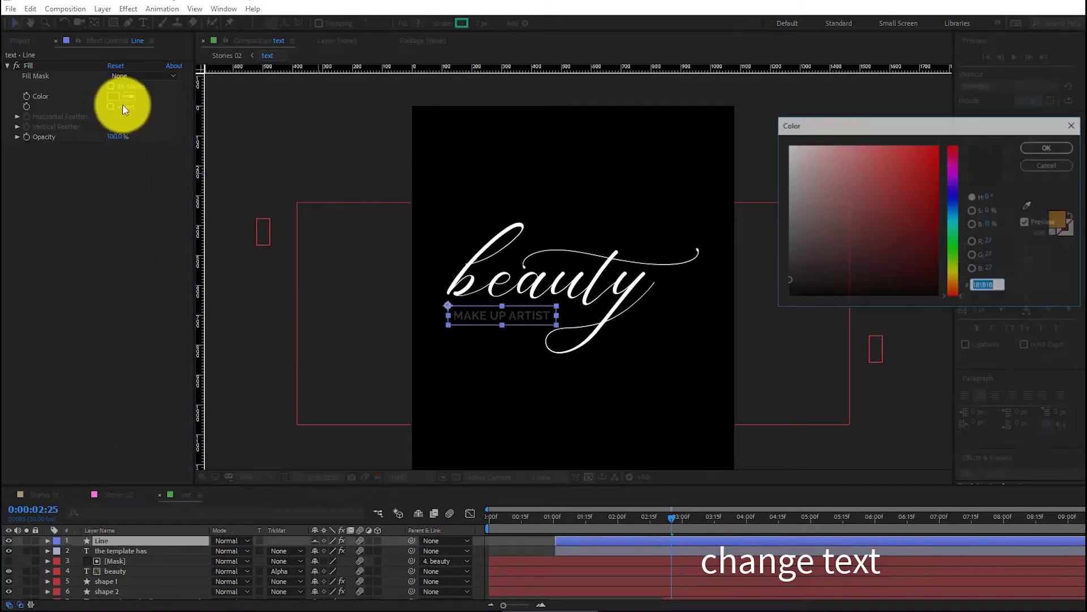
pyautogui.click(789, 146)
pyautogui.click(1049, 147)
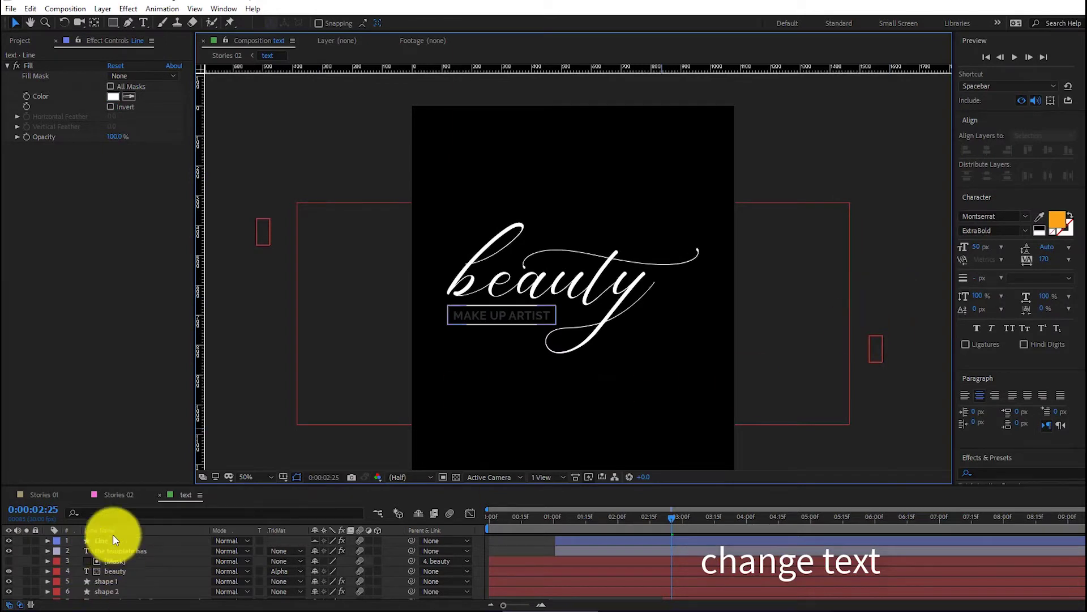
pyautogui.click(114, 97)
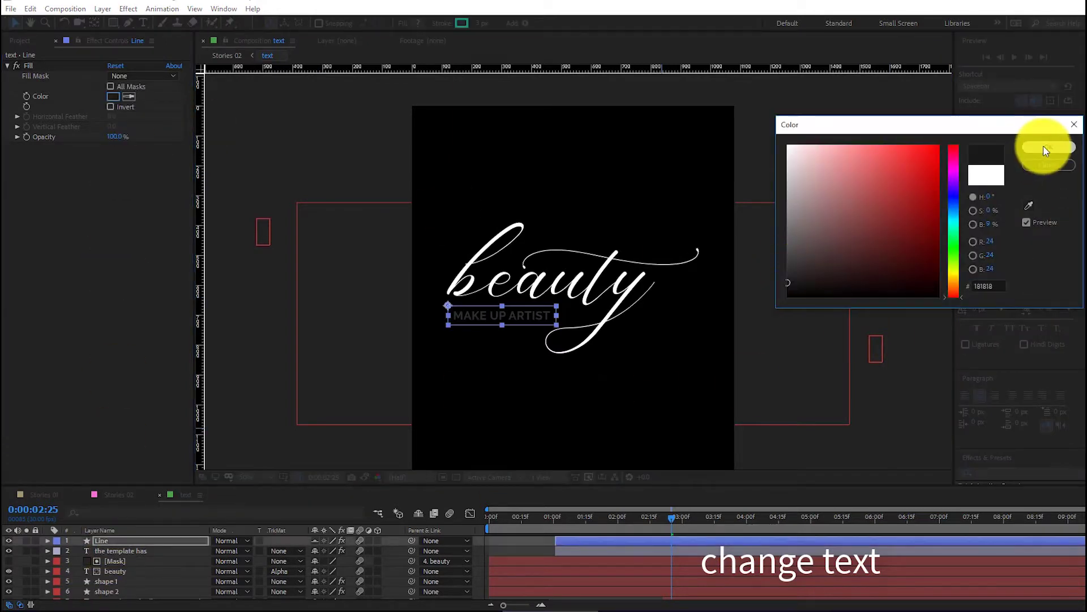
pyautogui.click(1049, 146)
pyautogui.click(126, 494)
pyautogui.click(181, 494)
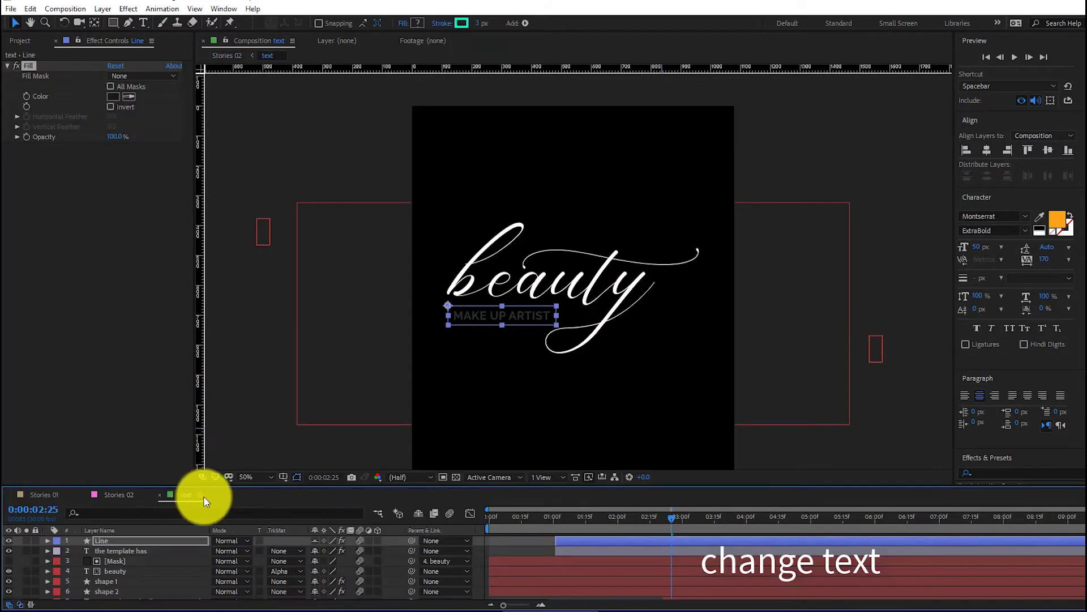
# Step: Set the font of the MAKE UP ARTIST text to Roboto in the Black style
pyautogui.doubleClick(131, 552)
pyautogui.click(1024, 217)
pyautogui.click(966, 346)
pyautogui.click(1026, 216)
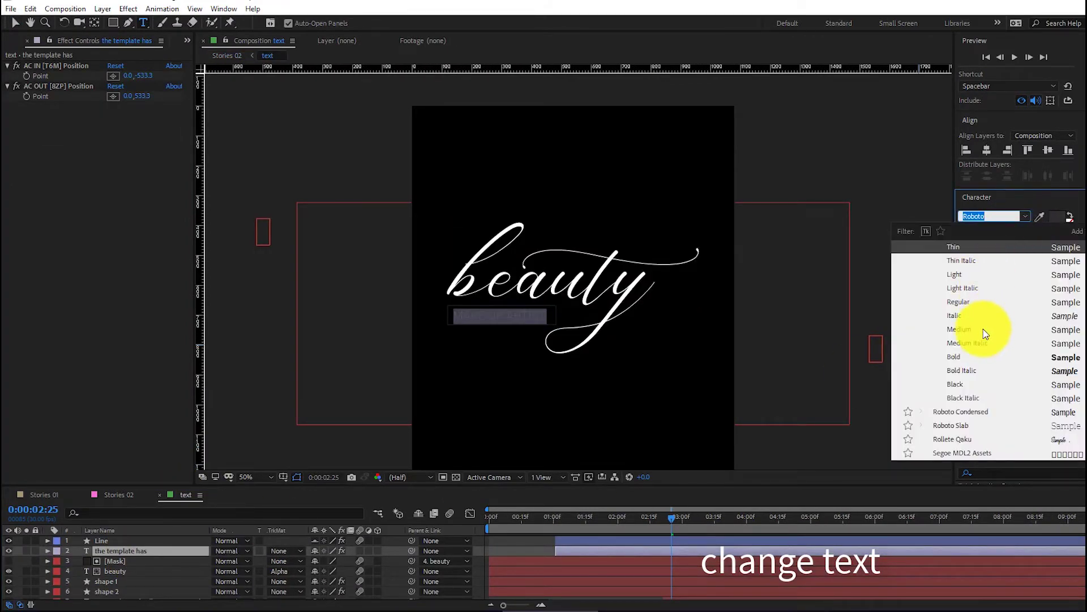
pyautogui.click(972, 355)
pyautogui.click(1023, 236)
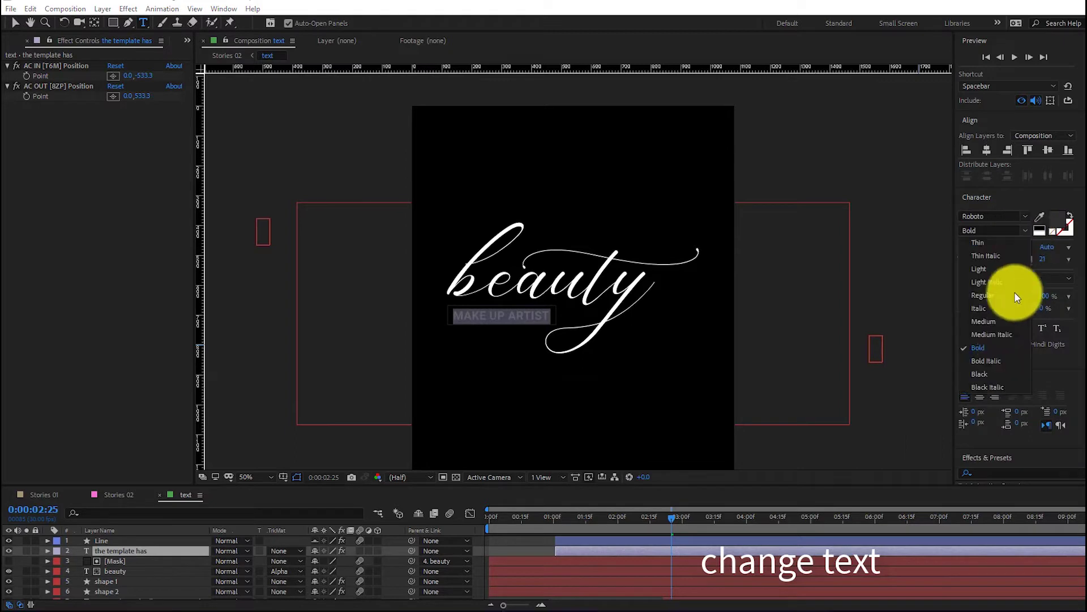
pyautogui.click(989, 371)
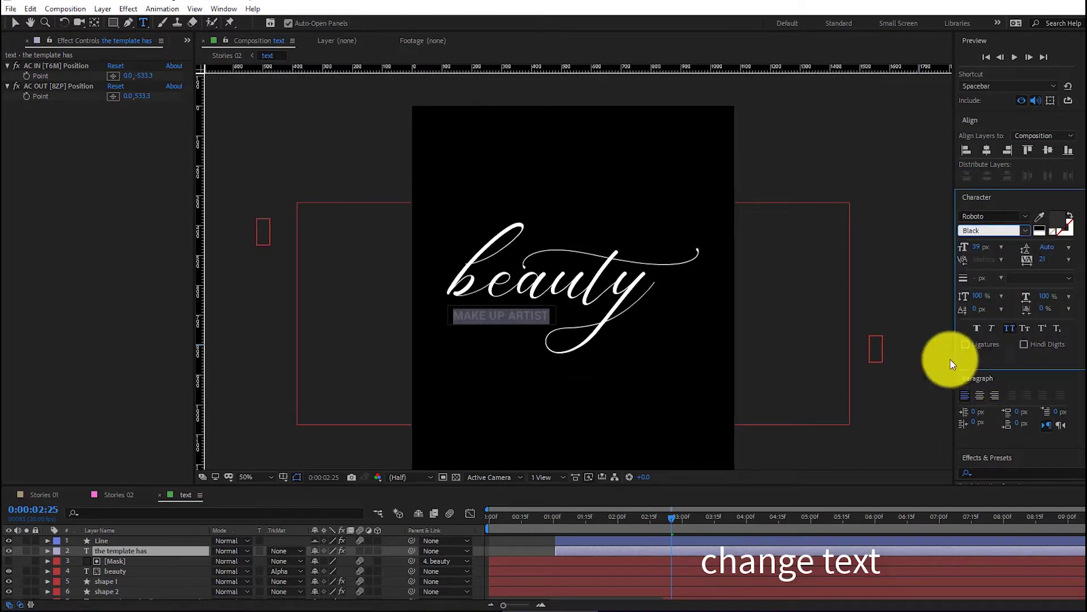
# Step: Try red and other text colours on the beauty layer, restoring white FFFFFF
pyautogui.click(120, 573)
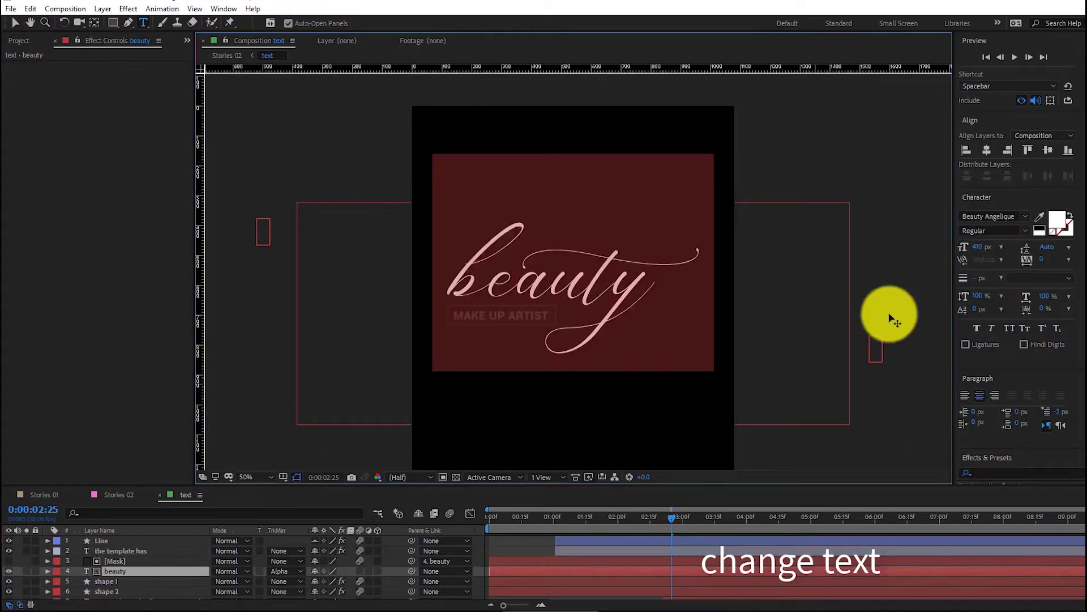
pyautogui.click(1026, 217)
pyautogui.click(667, 265)
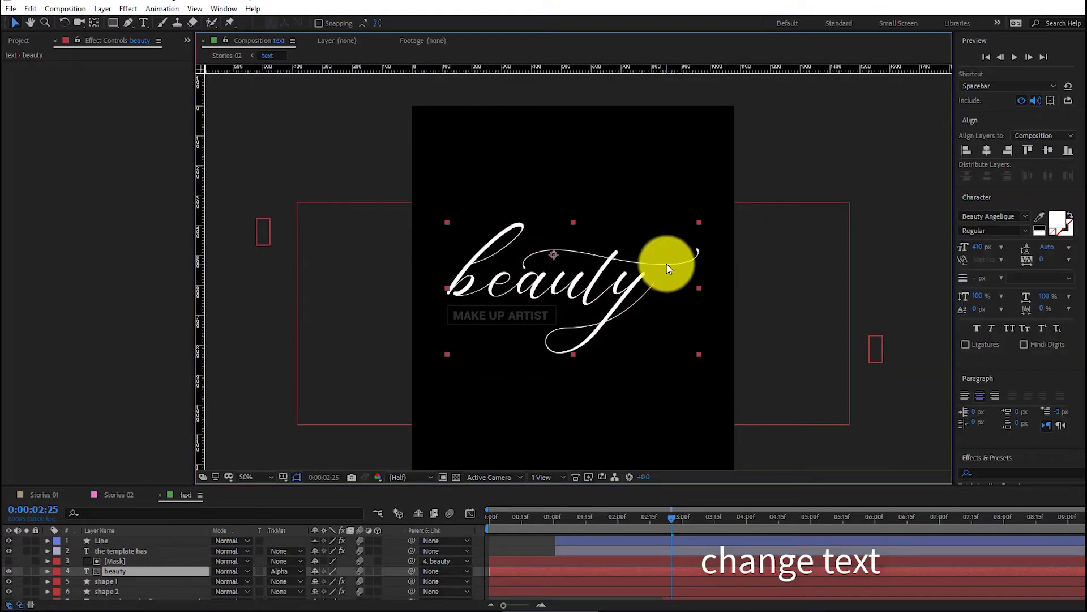
pyautogui.click(1057, 221)
pyautogui.click(921, 163)
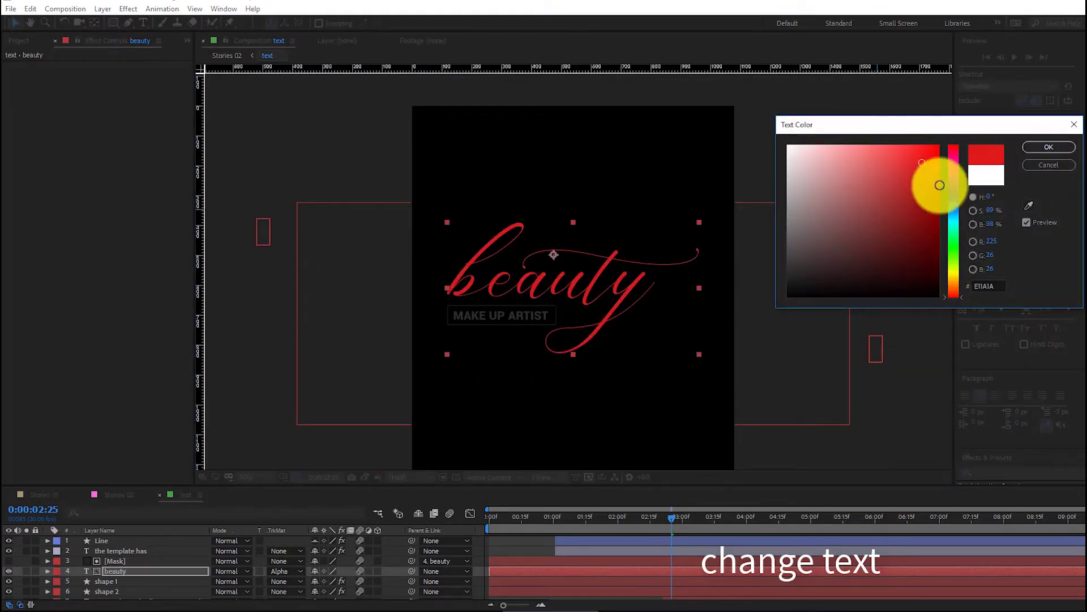
pyautogui.click(950, 295)
pyautogui.moveTo(950, 295); pyautogui.dragTo(951, 158)
pyautogui.click(791, 151)
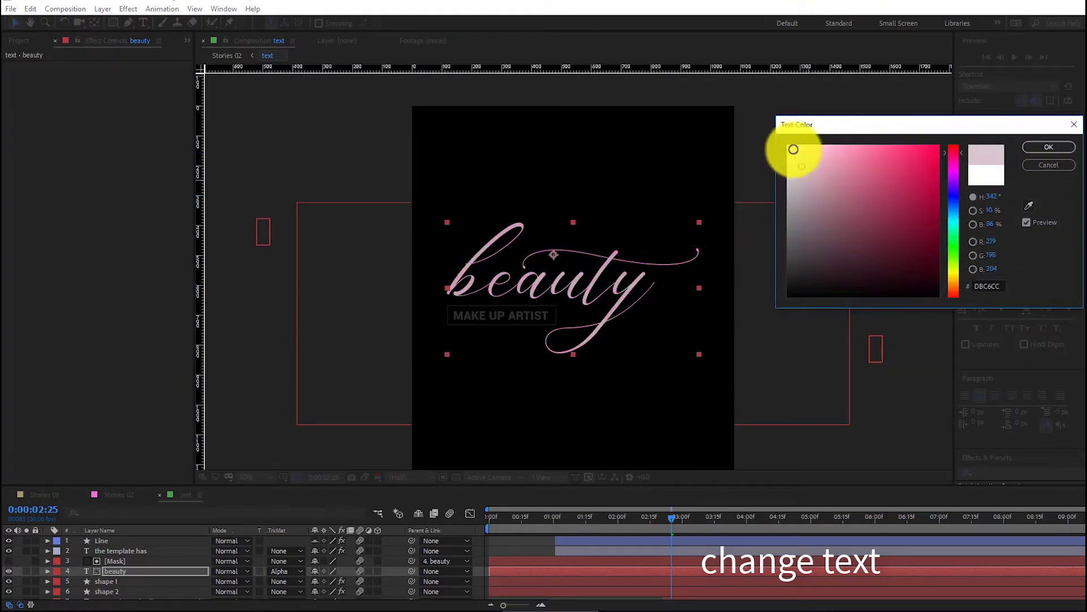
pyautogui.click(1048, 149)
# Step: Try other fill colours on the shape 1 arrow, restoring white
pyautogui.click(109, 581)
pyautogui.click(534, 518)
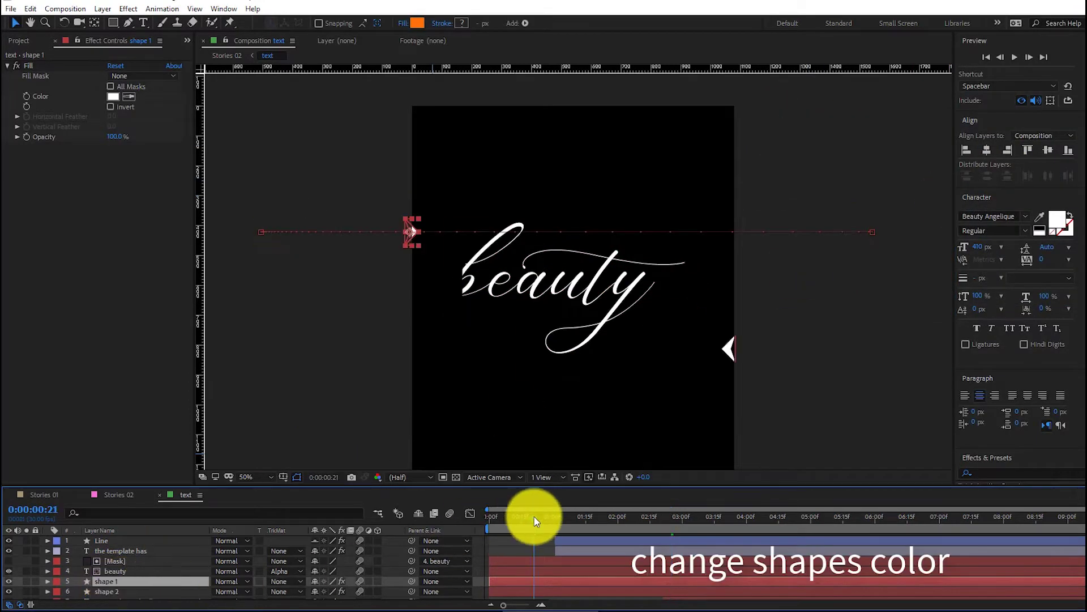
pyautogui.click(113, 96)
pyautogui.moveTo(813, 204); pyautogui.dragTo(884, 272)
pyautogui.moveTo(956, 229); pyautogui.dragTo(767, 127)
pyautogui.click(1048, 147)
# Step: Adjust the fill colour of the shape 2 arrow
pyautogui.click(116, 589)
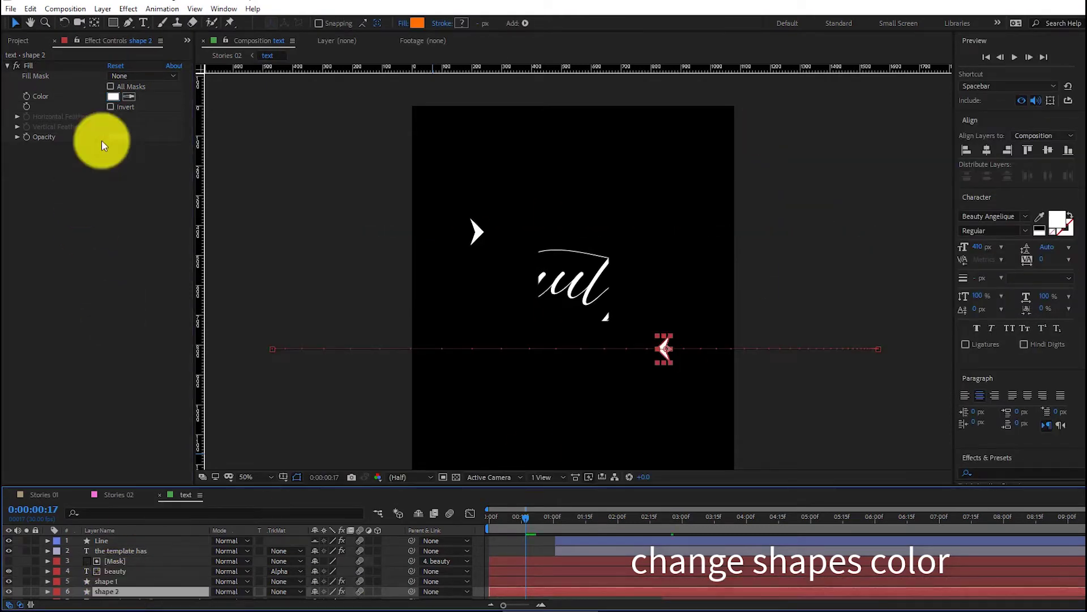
pyautogui.click(113, 97)
pyautogui.moveTo(955, 175); pyautogui.dragTo(954, 216)
pyautogui.moveTo(910, 181); pyautogui.dragTo(838, 141)
pyautogui.press('Return')
# Step: Close the text and Stories 02 compositions, and preview the Stories 03 composition from the Stories_03 folder
pyautogui.click(155, 494)
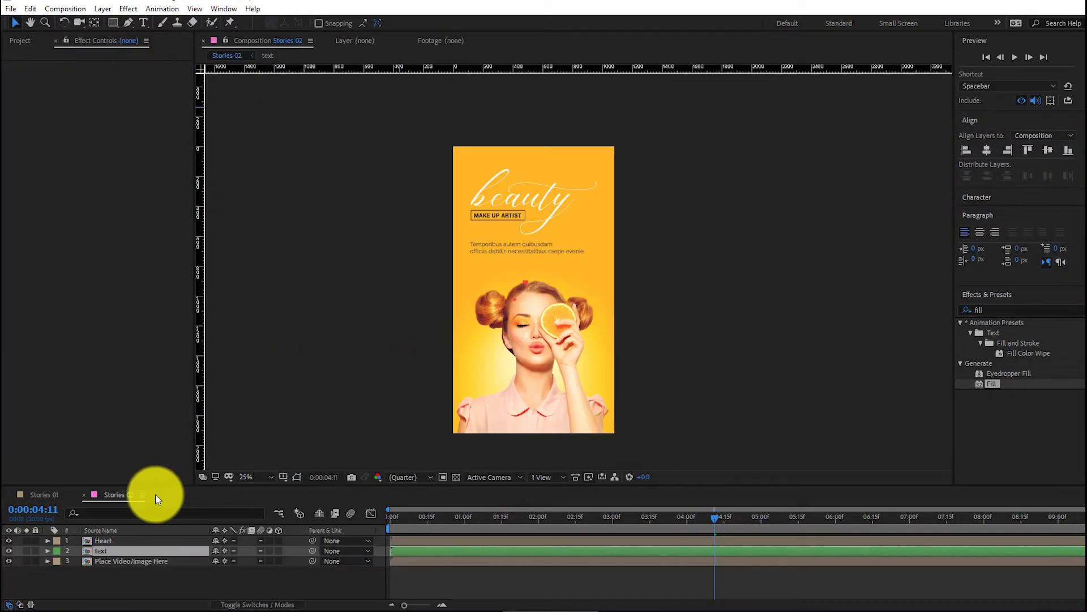
pyautogui.click(83, 494)
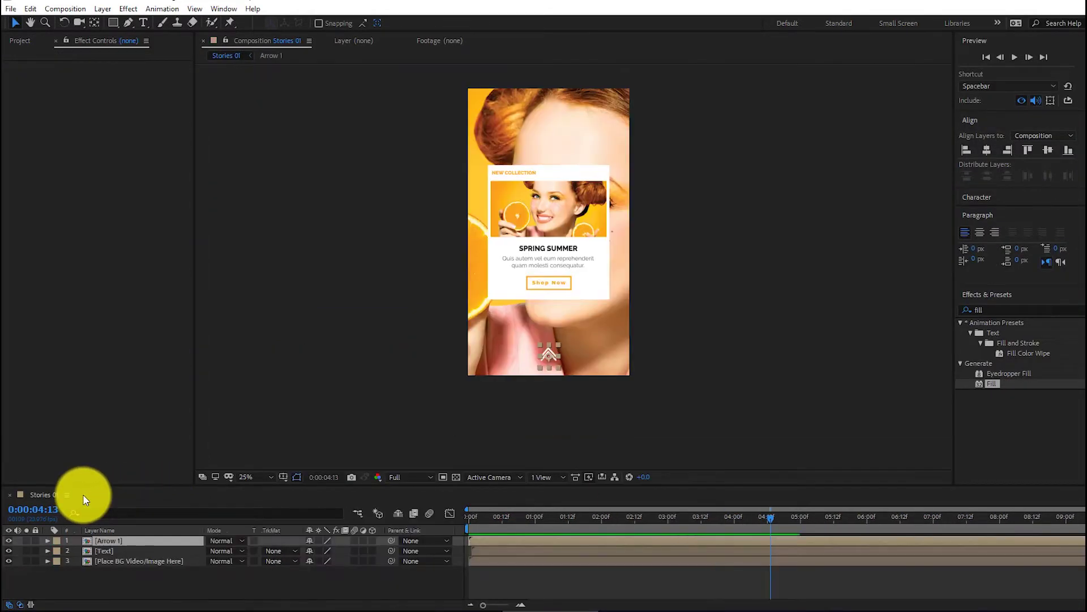
pyautogui.click(21, 41)
pyautogui.doubleClick(64, 320)
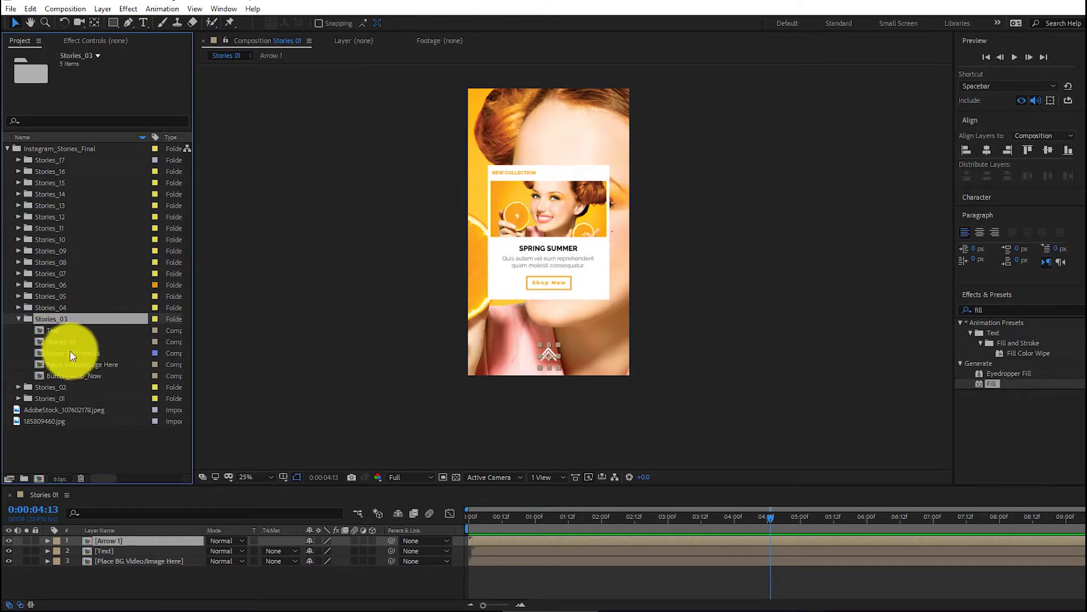
pyautogui.doubleClick(63, 342)
pyautogui.click(1011, 55)
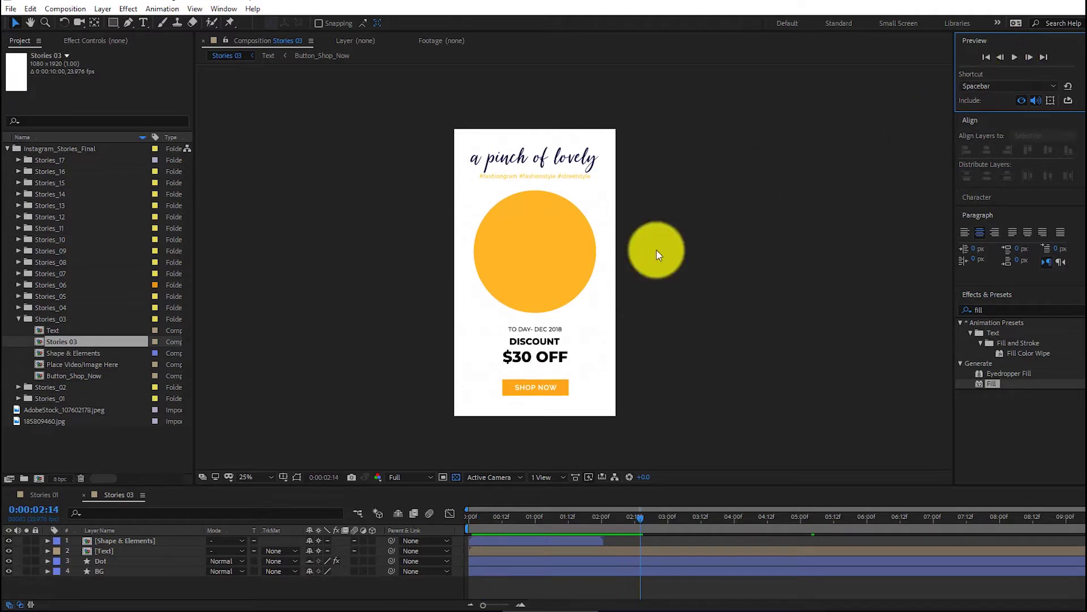
# Step: Try other fill colours on the BG background layer, restoring white FFFFFF
pyautogui.click(99, 571)
pyautogui.click(417, 23)
pyautogui.click(858, 194)
pyautogui.moveTo(859, 193); pyautogui.dragTo(954, 199)
pyautogui.moveTo(872, 159); pyautogui.dragTo(847, 142)
pyautogui.moveTo(954, 232); pyautogui.dragTo(955, 288)
pyautogui.moveTo(793, 150); pyautogui.dragTo(771, 124)
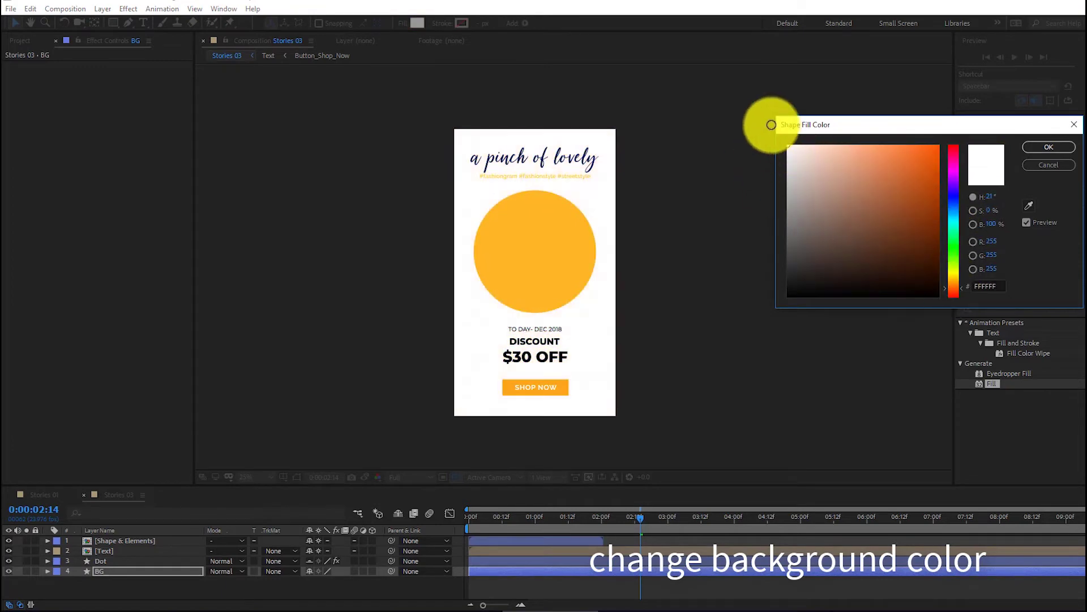
pyautogui.click(1033, 150)
# Step: Try other colours for the Fill effect on the Dot layer, restoring the orange
pyautogui.click(103, 561)
pyautogui.click(113, 237)
pyautogui.moveTo(954, 170); pyautogui.dragTo(953, 281)
pyautogui.moveTo(927, 217)
pyautogui.mouseDown()
pyautogui.moveTo(928, 273)
pyautogui.moveTo(955, 293)
pyautogui.moveTo(956, 164)
pyautogui.moveTo(955, 228)
pyautogui.mouseUp()
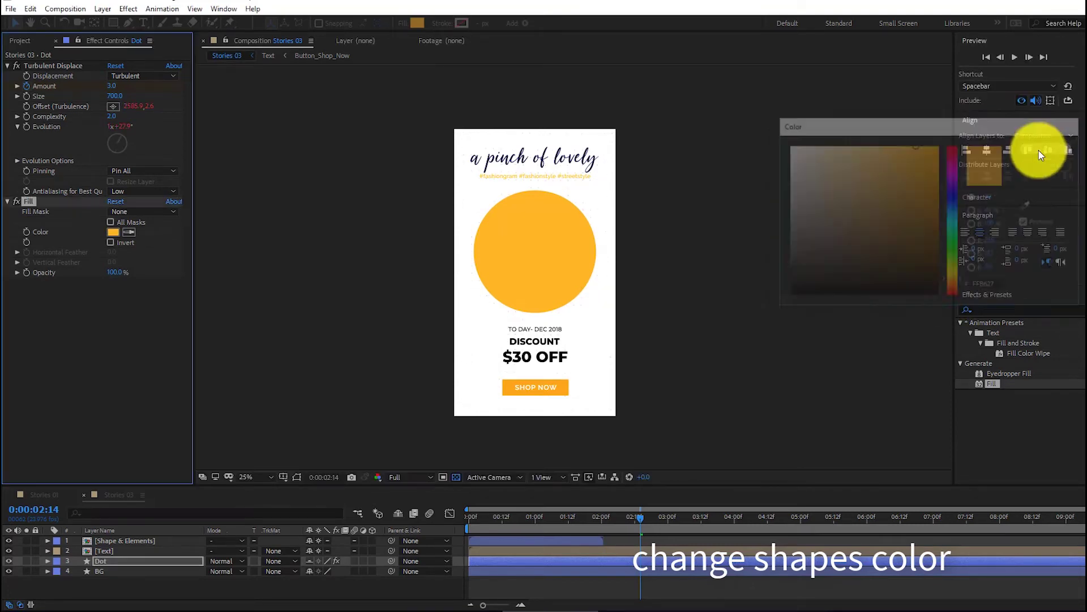
pyautogui.click(1042, 148)
# Step: Open the Text composition of Stories 03 at 50% magnification
pyautogui.doubleClick(102, 551)
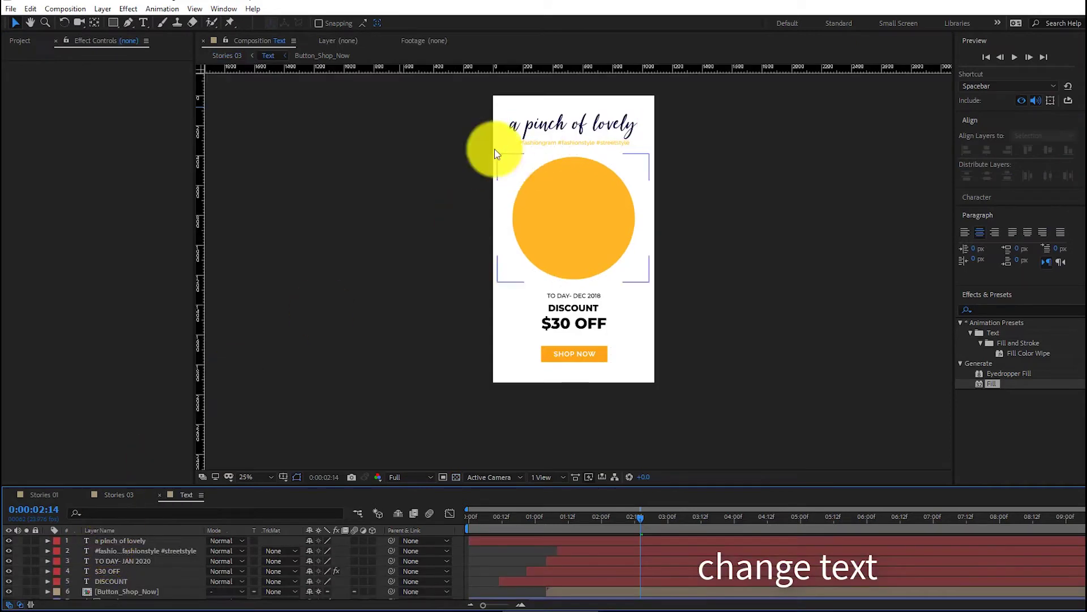
pyautogui.click(267, 477)
pyautogui.click(266, 369)
pyautogui.click(30, 23)
pyautogui.moveTo(565, 88); pyautogui.dragTo(565, 240)
pyautogui.click(16, 22)
# Step: Browse the fonts and try other text colours for the "a pinch of lovely" title, keeping Summer Festival and dark navy
pyautogui.click(121, 541)
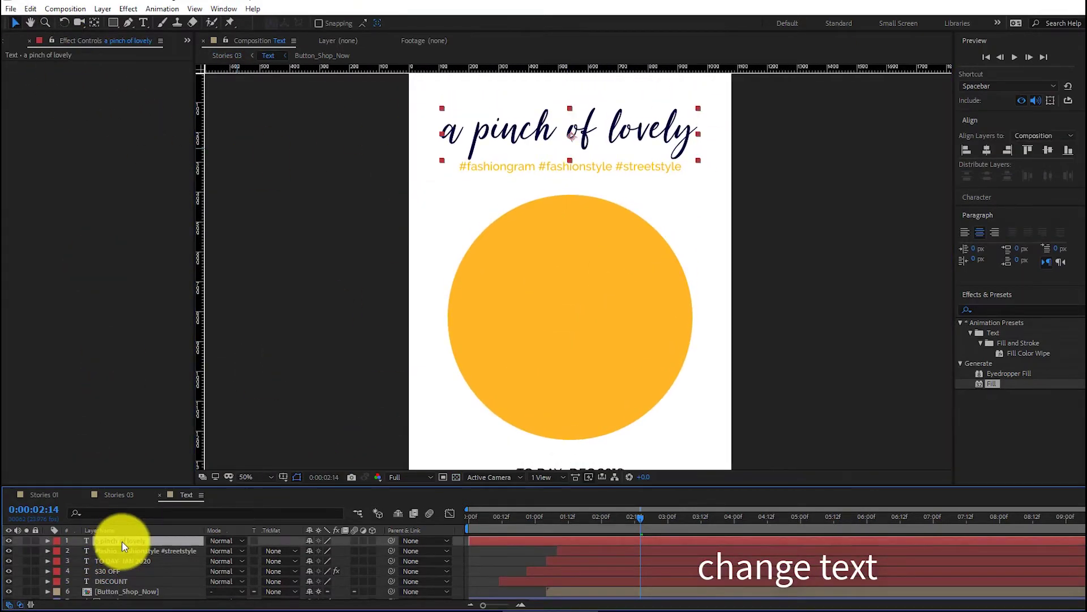
pyautogui.doubleClick(121, 541)
pyautogui.click(1022, 216)
pyautogui.scroll(-10, 966, 335)
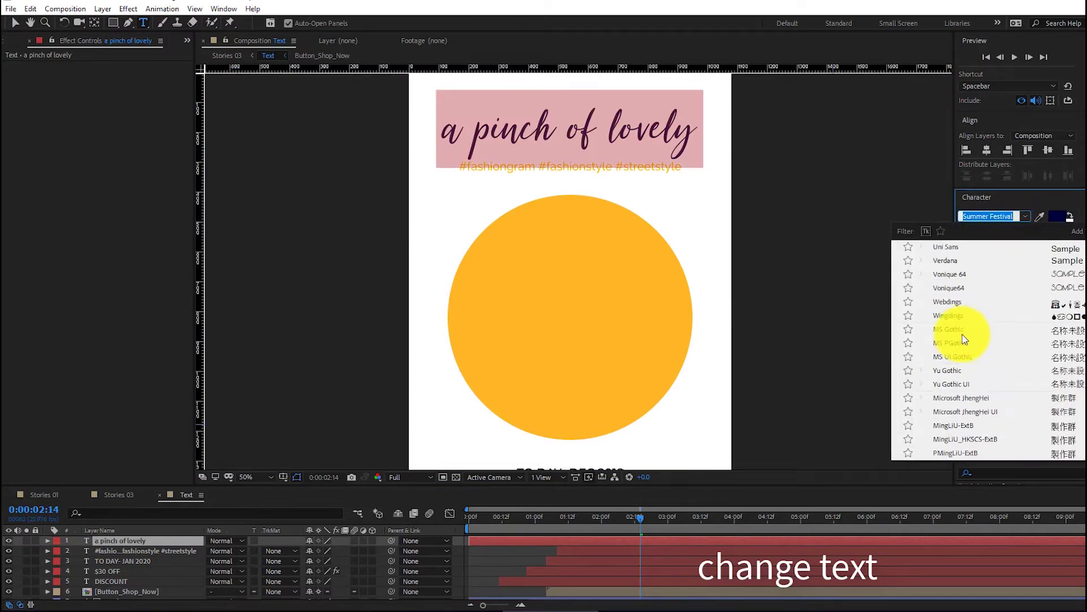
pyautogui.scroll(15, 960, 336)
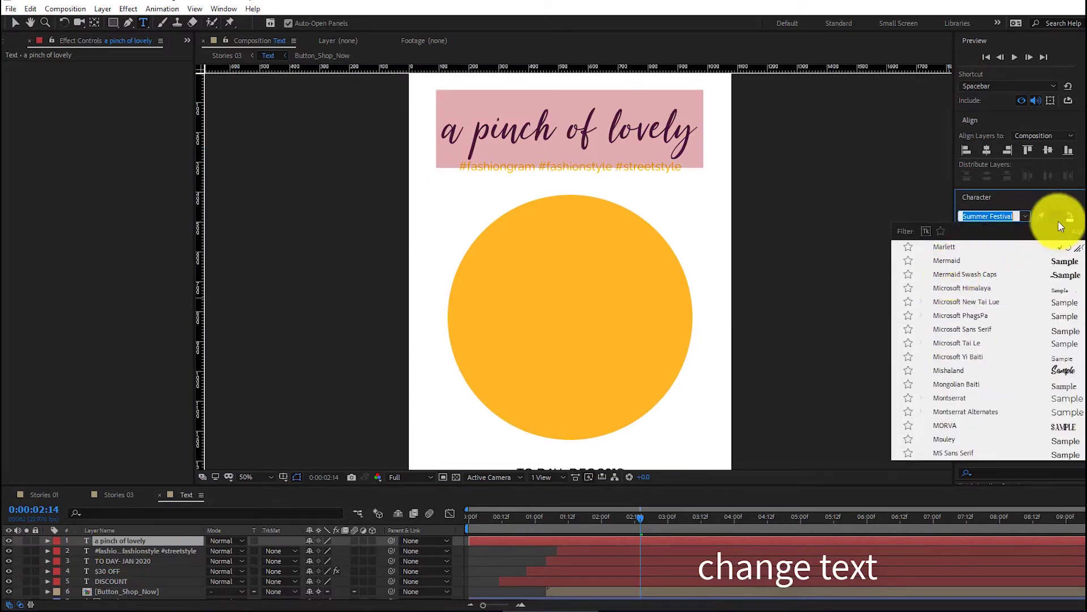
pyautogui.click(1056, 216)
pyautogui.moveTo(923, 203); pyautogui.dragTo(949, 195)
pyautogui.click(1049, 146)
pyautogui.click(15, 23)
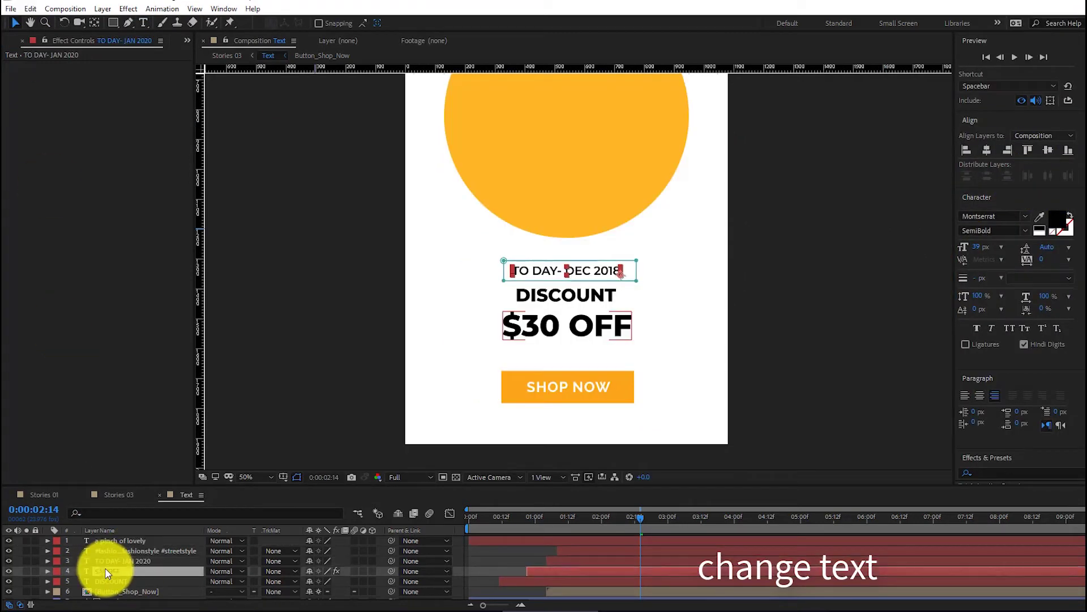
# Step: Try the Montserrat Black style on the $30 OFF text, restoring ExtraBold
pyautogui.doubleClick(108, 572)
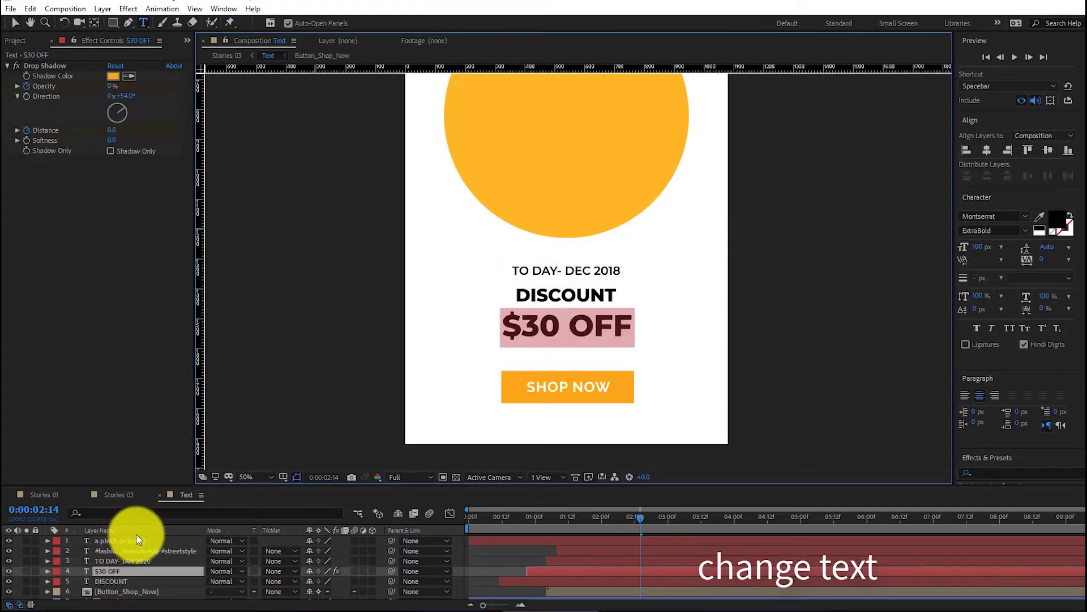
pyautogui.click(1022, 216)
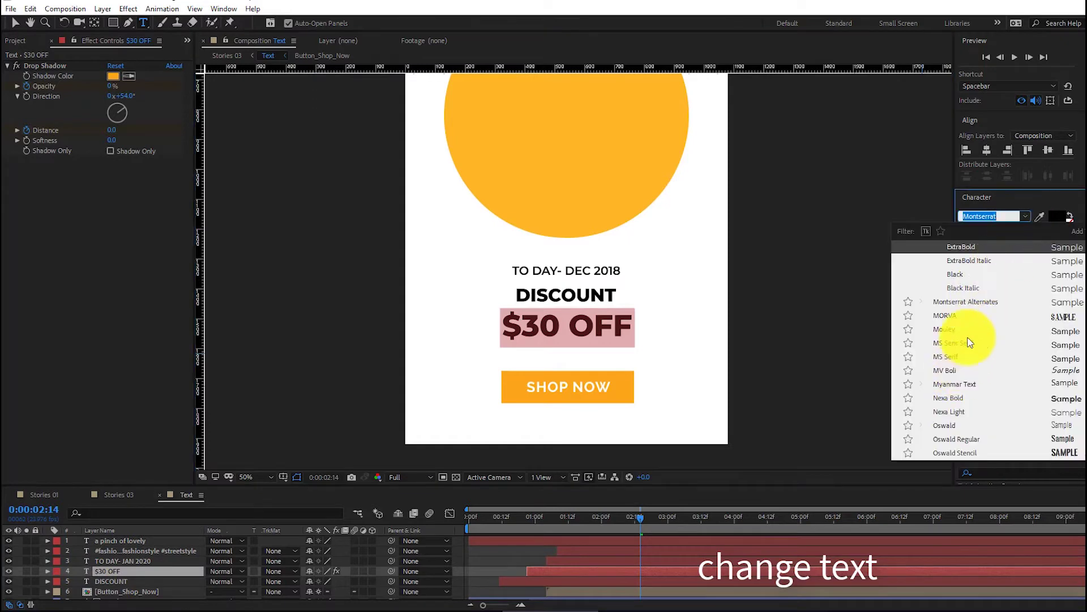
pyautogui.click(964, 276)
pyautogui.click(1027, 232)
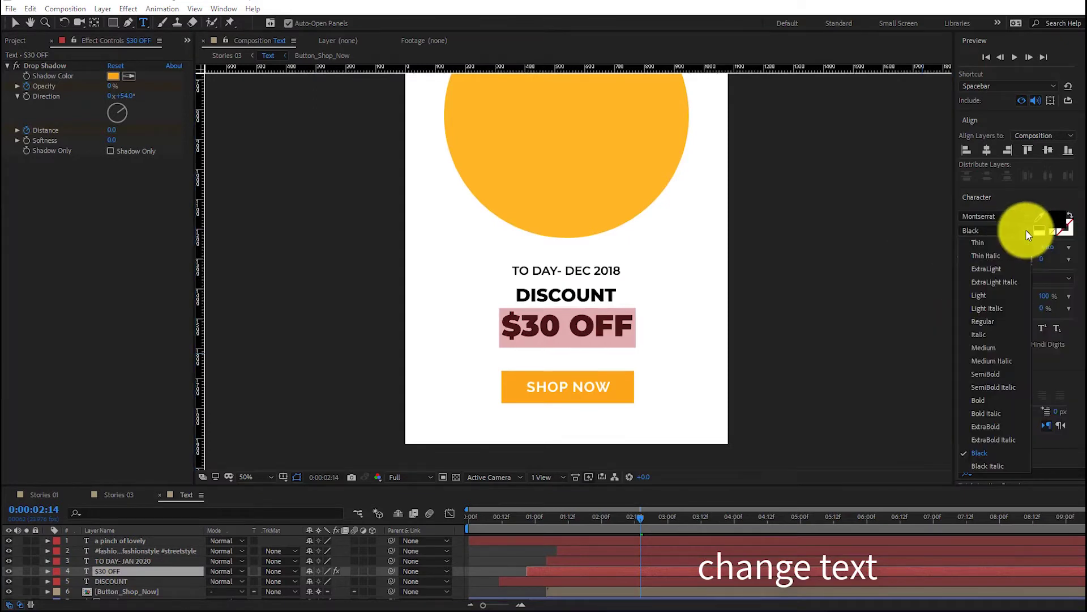
pyautogui.click(985, 426)
# Step: Try pinkish red FF6D6D as the text colour of $30 OFF, restoring black
pyautogui.click(1055, 219)
pyautogui.moveTo(932, 229); pyautogui.dragTo(873, 141)
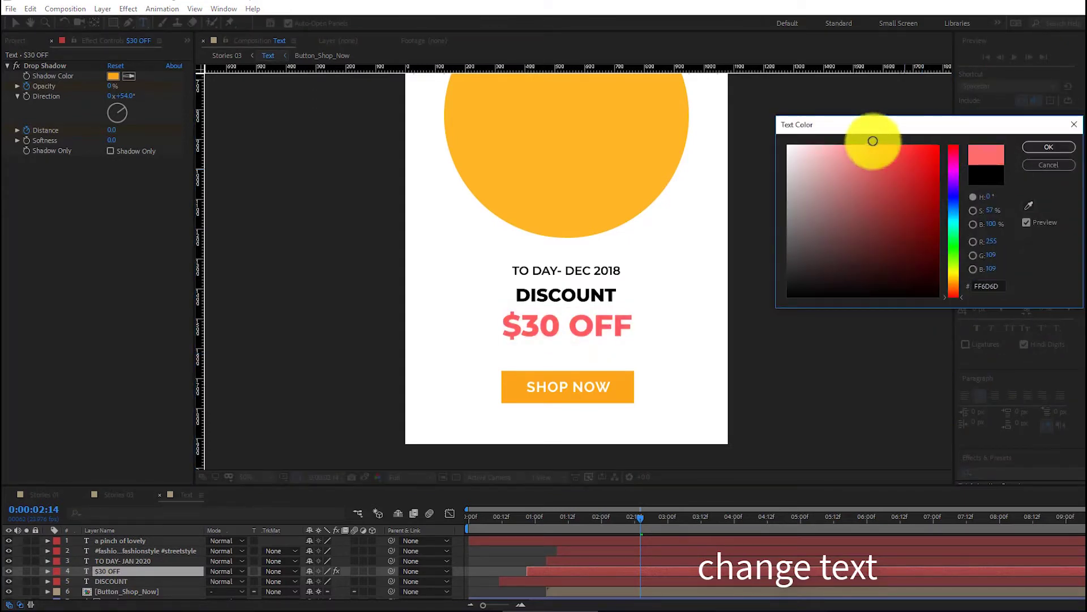
pyautogui.click(1050, 147)
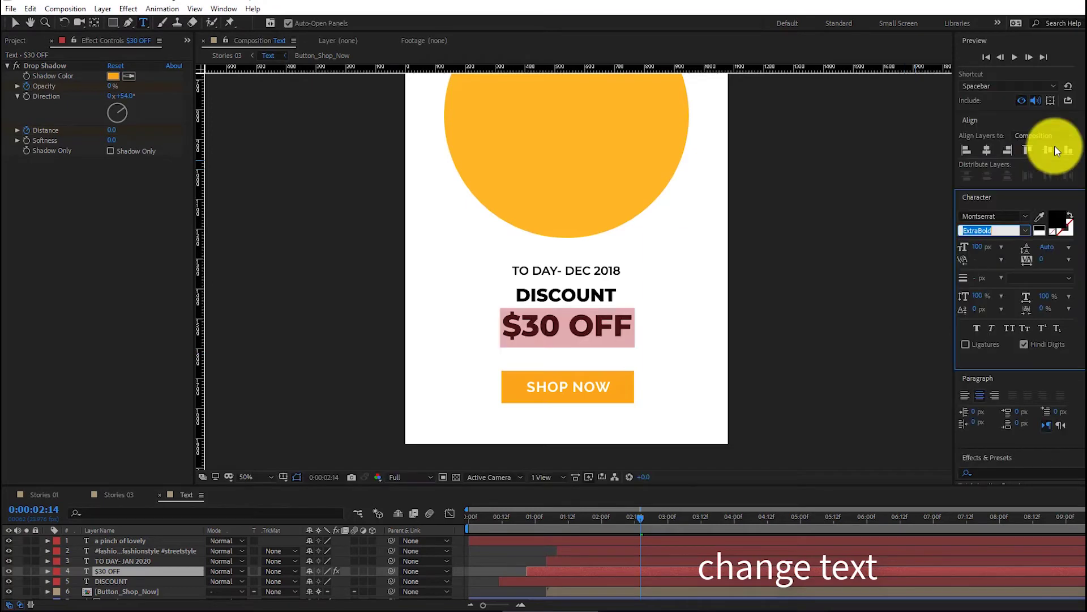
# Step: Try dark magenta 851D3D as the Drop Shadow colour of the $30 OFF layer at 0:00:00:22, restoring orange
pyautogui.click(651, 518)
pyautogui.moveTo(590, 519); pyautogui.dragTo(531, 516)
pyautogui.click(114, 79)
pyautogui.moveTo(815, 165); pyautogui.dragTo(906, 218)
pyautogui.moveTo(953, 247); pyautogui.dragTo(952, 179)
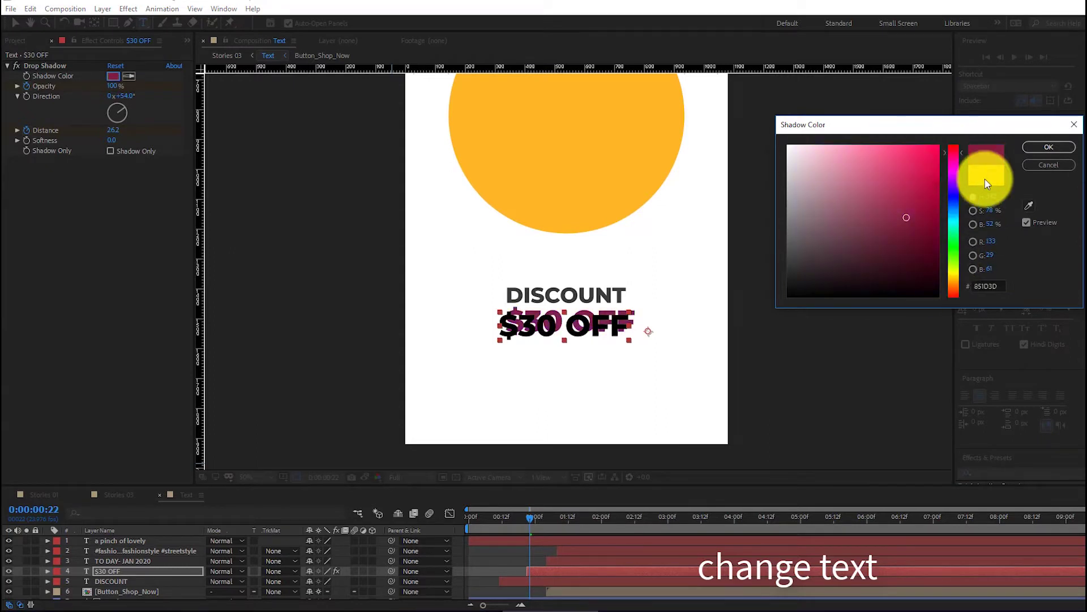
pyautogui.click(1049, 147)
pyautogui.moveTo(530, 518); pyautogui.dragTo(592, 529)
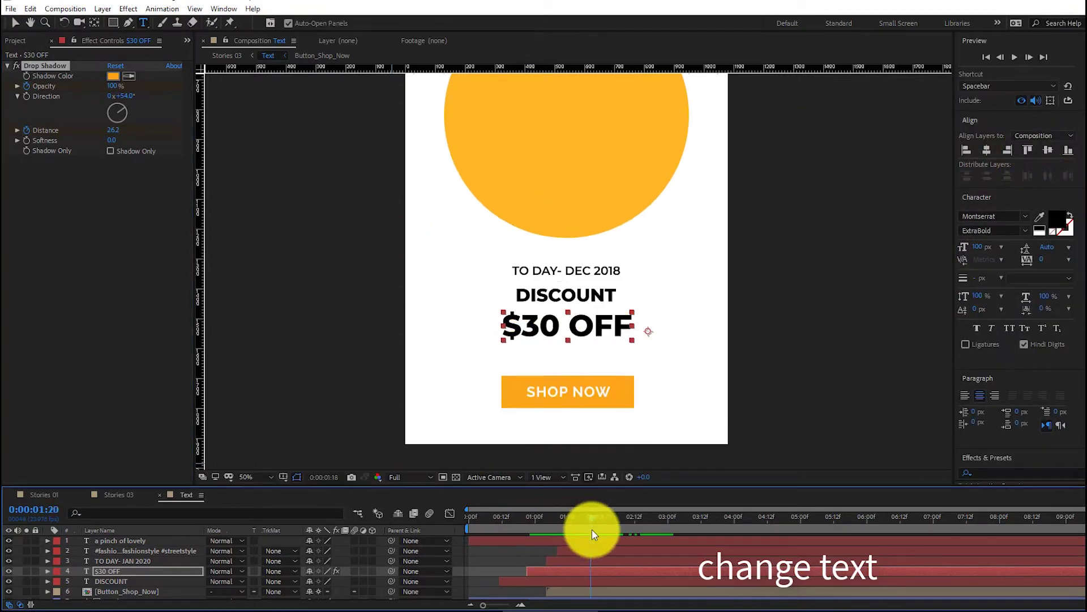
# Step: Open the Button_Shop_Now composition and select its Base shape layer
pyautogui.doubleClick(121, 589)
pyautogui.click(113, 552)
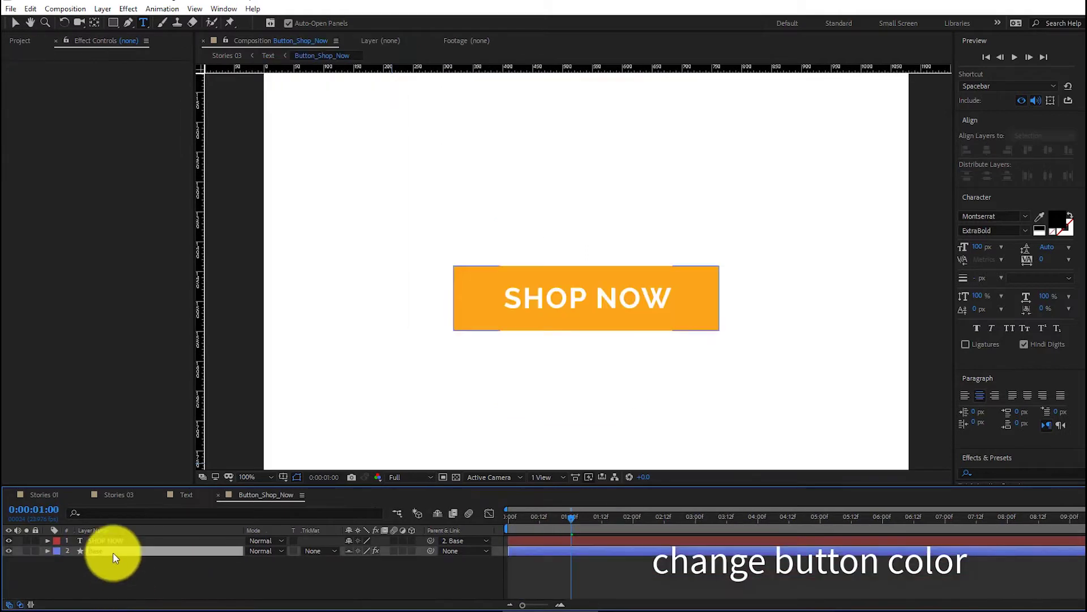
# Step: Try other Fill colours on the button's Base layer, restoring orange FCA61B
pyautogui.click(113, 96)
pyautogui.moveTo(964, 176); pyautogui.dragTo(954, 258)
pyautogui.moveTo(929, 170); pyautogui.dragTo(829, 163)
pyautogui.click(986, 176)
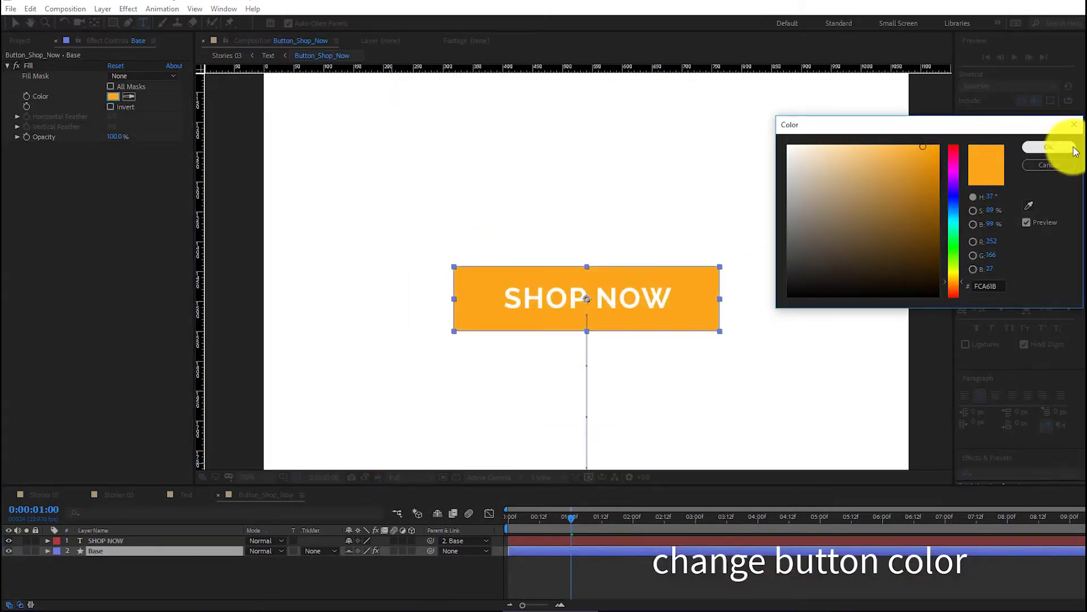
pyautogui.click(1049, 147)
# Step: Set the SHOP NOW button text to the Raleway ExtraBold style
pyautogui.click(117, 541)
pyautogui.doubleClick(116, 543)
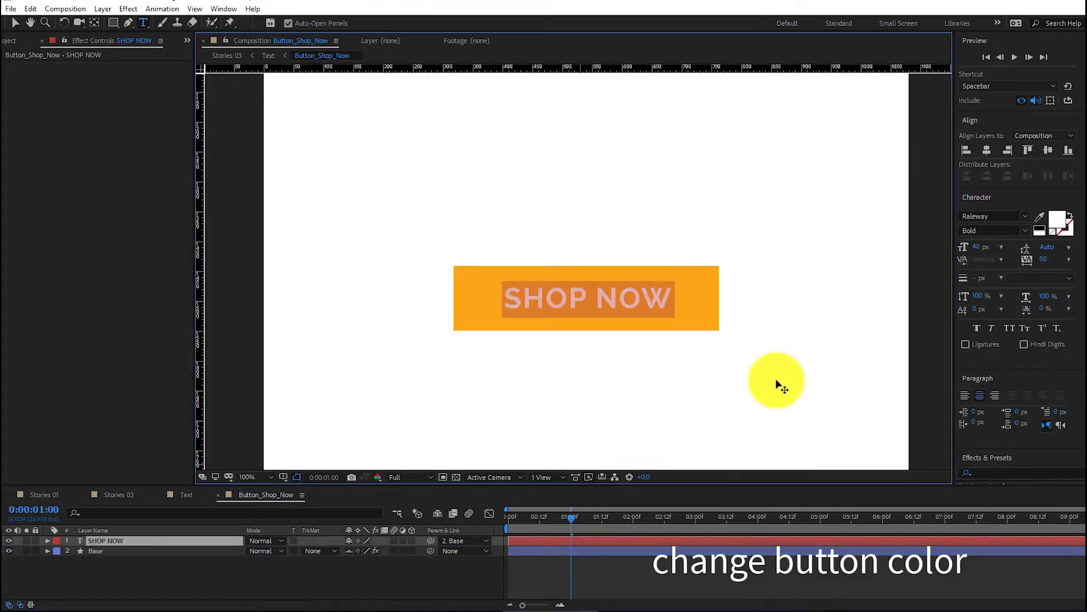
pyautogui.click(1025, 217)
pyautogui.scroll(5, 959, 279)
pyautogui.click(962, 280)
pyautogui.click(1021, 230)
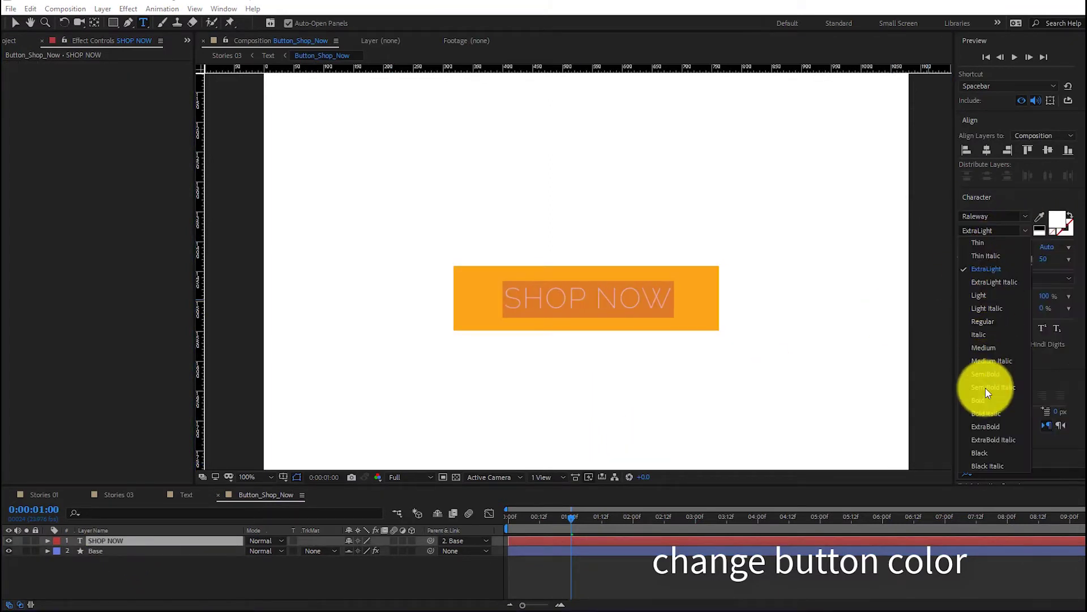
pyautogui.click(986, 428)
pyautogui.click(1025, 232)
pyautogui.click(987, 426)
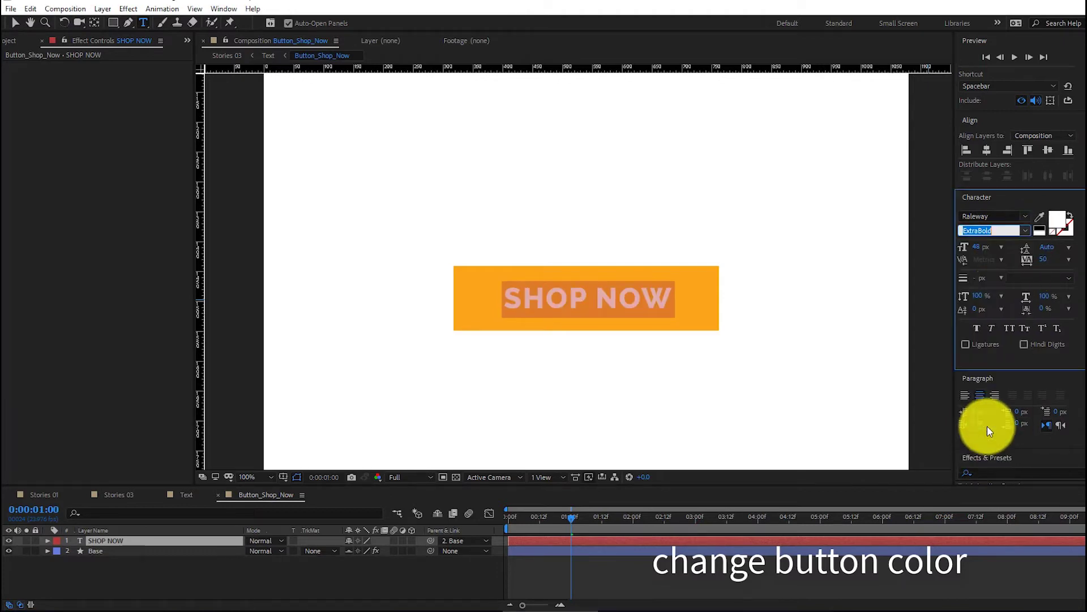
pyautogui.moveTo(978, 249); pyautogui.dragTo(978, 249)
# Step: Try other text colours on the SHOP NOW text, restoring white
pyautogui.click(1058, 220)
pyautogui.click(912, 194)
pyautogui.moveTo(954, 193)
pyautogui.mouseDown()
pyautogui.moveTo(952, 239)
pyautogui.moveTo(953, 189)
pyautogui.mouseUp()
pyautogui.click(925, 153)
pyautogui.moveTo(795, 150); pyautogui.dragTo(772, 131)
pyautogui.click(1048, 147)
pyautogui.click(12, 21)
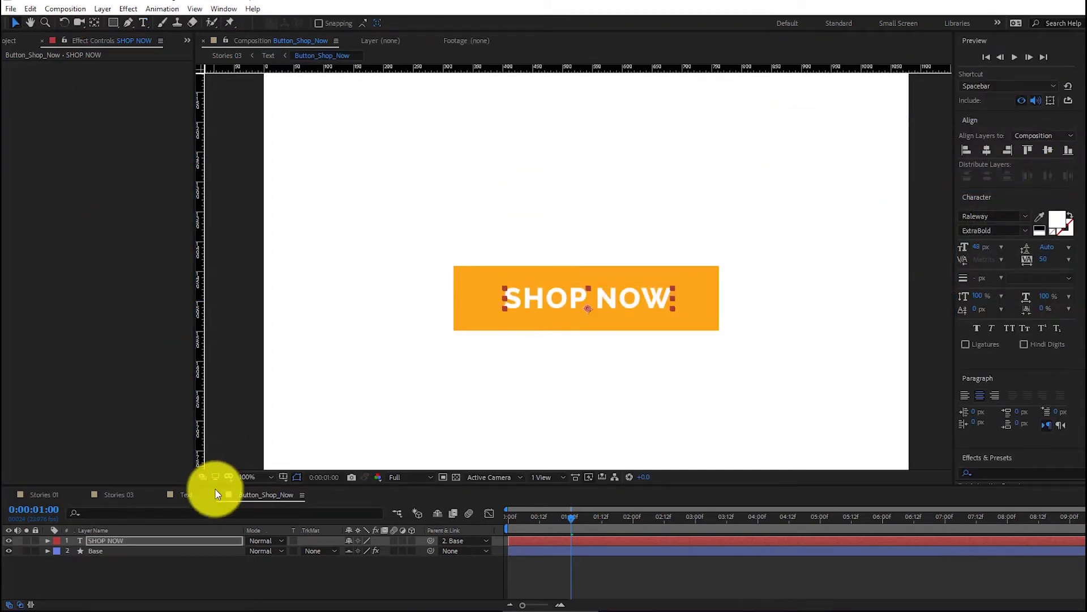
# Step: Return to Stories 03 and open the Place Video/Image Here composition nested in its Text composition
pyautogui.click(218, 494)
pyautogui.click(160, 494)
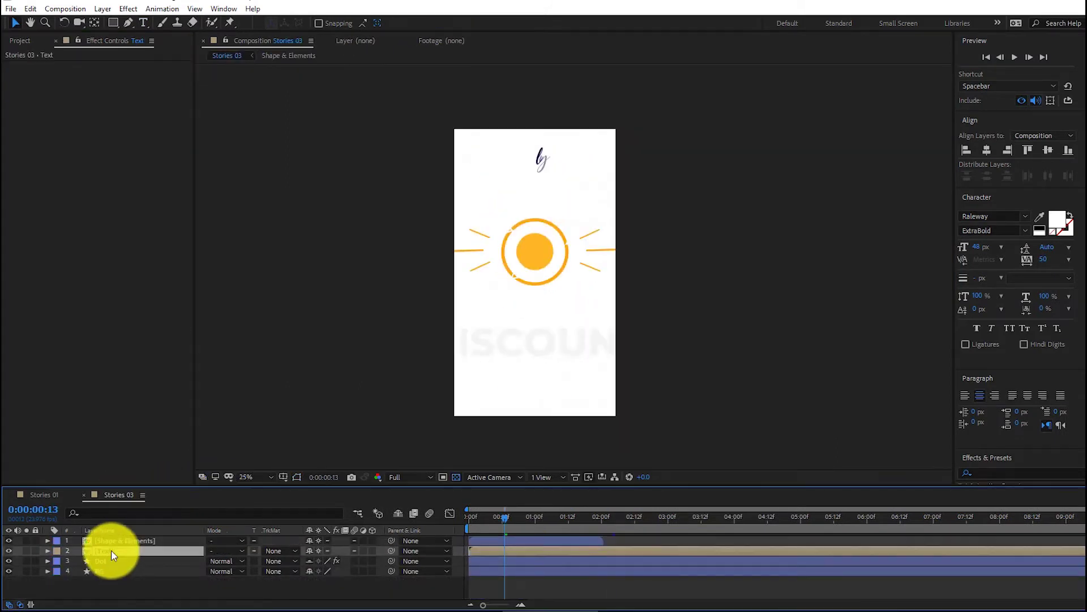
pyautogui.doubleClick(109, 551)
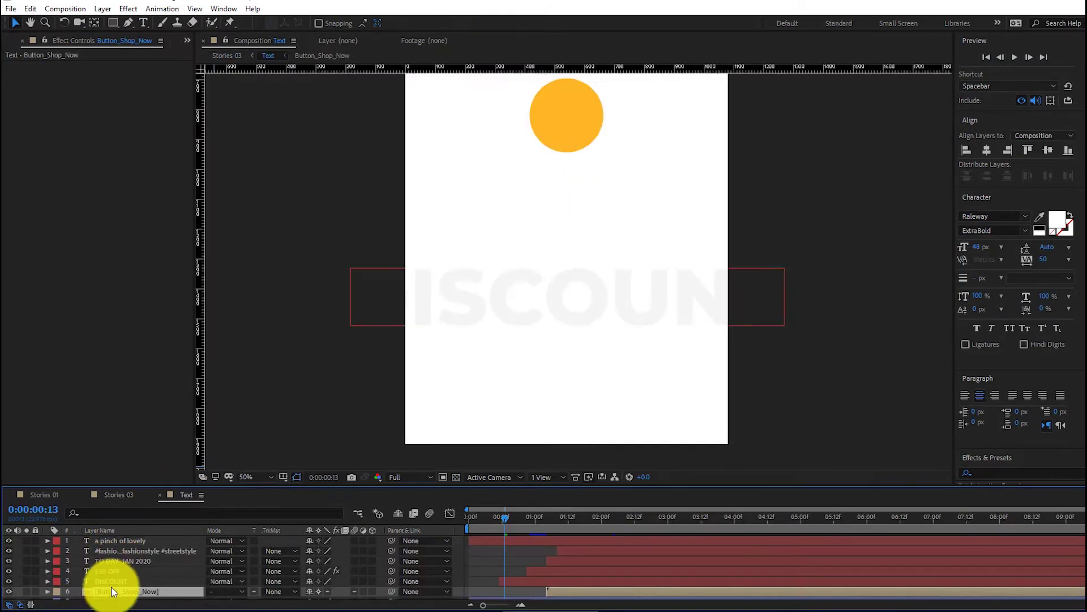
pyautogui.scroll(-1, 113, 589)
pyautogui.click(125, 594)
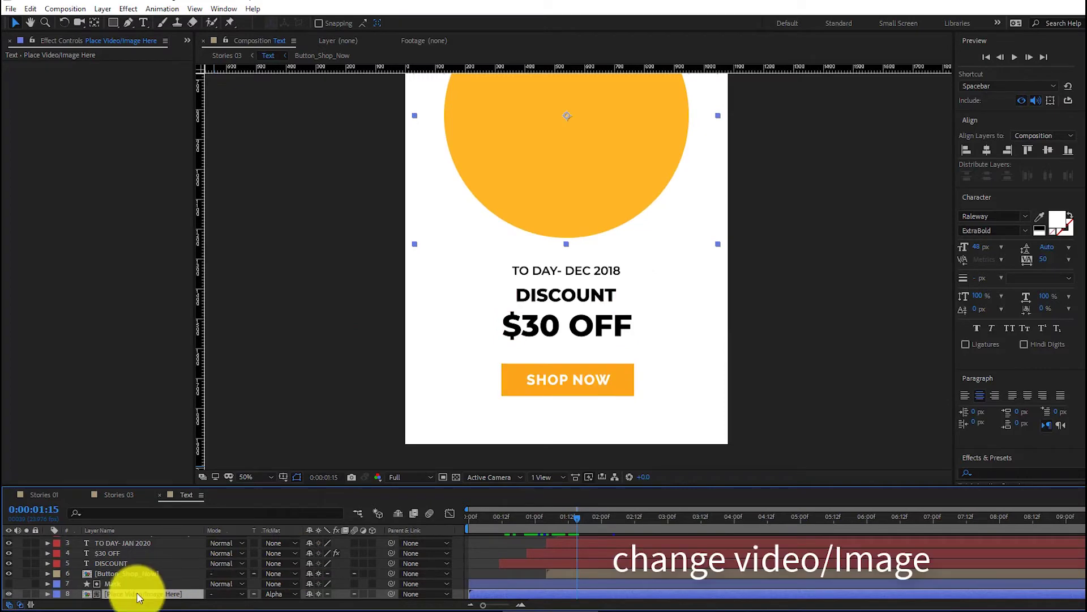
pyautogui.doubleClick(134, 592)
# Step: Import the image Fotolia_68871057_Subscription_Monthly_M from the Beauty folder as footage
pyautogui.click(22, 42)
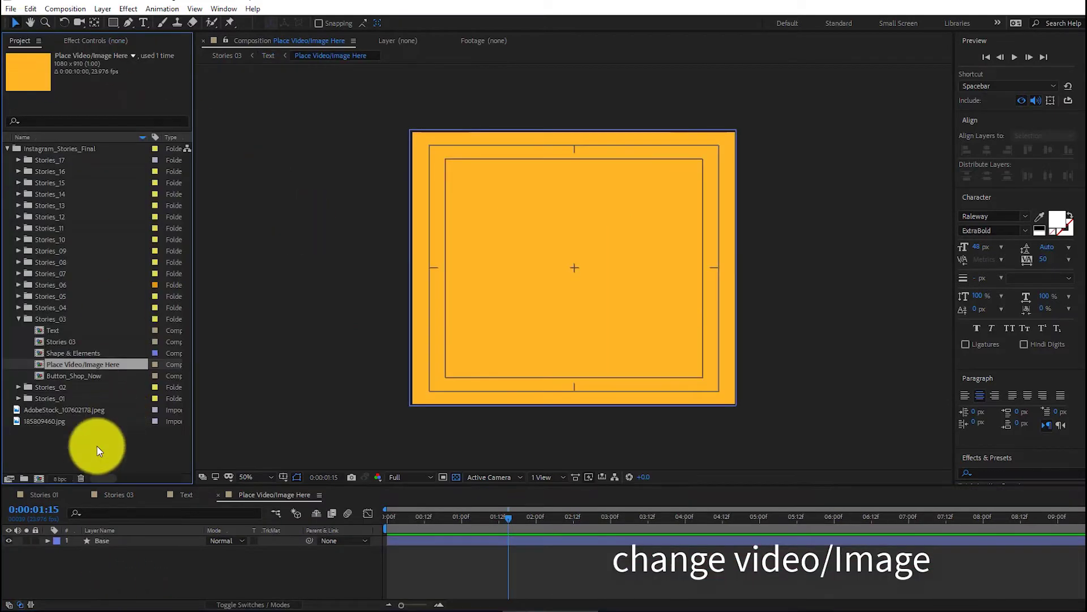
pyautogui.doubleClick(96, 450)
pyautogui.click(635, 267)
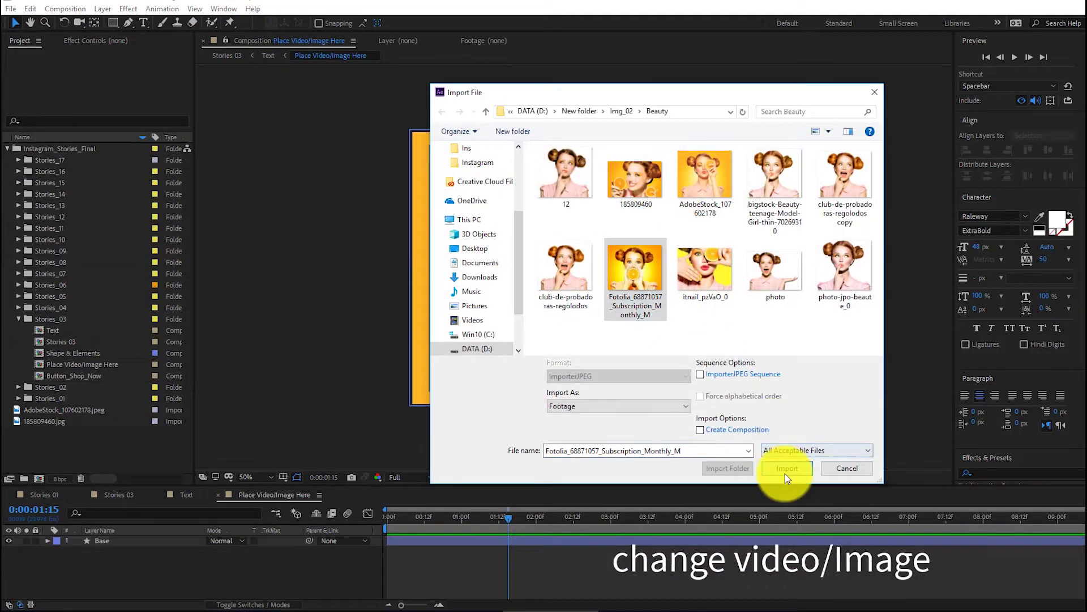
pyautogui.click(786, 468)
# Step: Place the imported Fotolia image above the Base layer and scale it to 74%
pyautogui.moveTo(108, 537); pyautogui.dragTo(108, 537)
pyautogui.click(48, 541)
pyautogui.click(57, 551)
pyautogui.moveTo(227, 573)
pyautogui.mouseDown()
pyautogui.moveTo(250, 573)
pyautogui.moveTo(221, 566)
pyautogui.mouseUp()
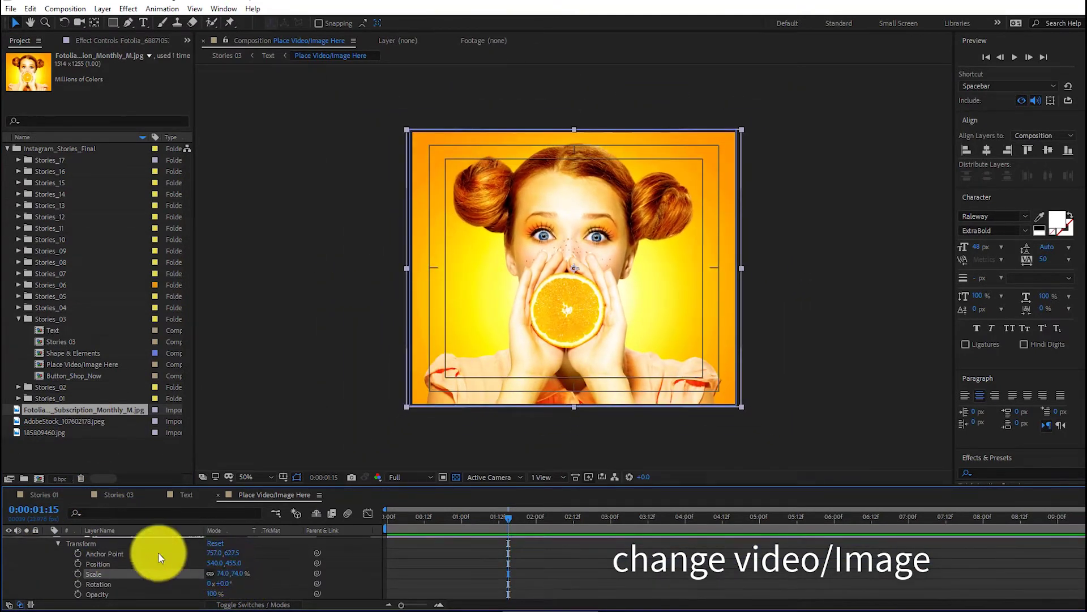
# Step: Return to the Text composition and play it from the start at 33.3% zoom to review the new image
pyautogui.click(218, 494)
pyautogui.click(30, 23)
pyautogui.moveTo(611, 184); pyautogui.dragTo(618, 243)
pyautogui.click(255, 477)
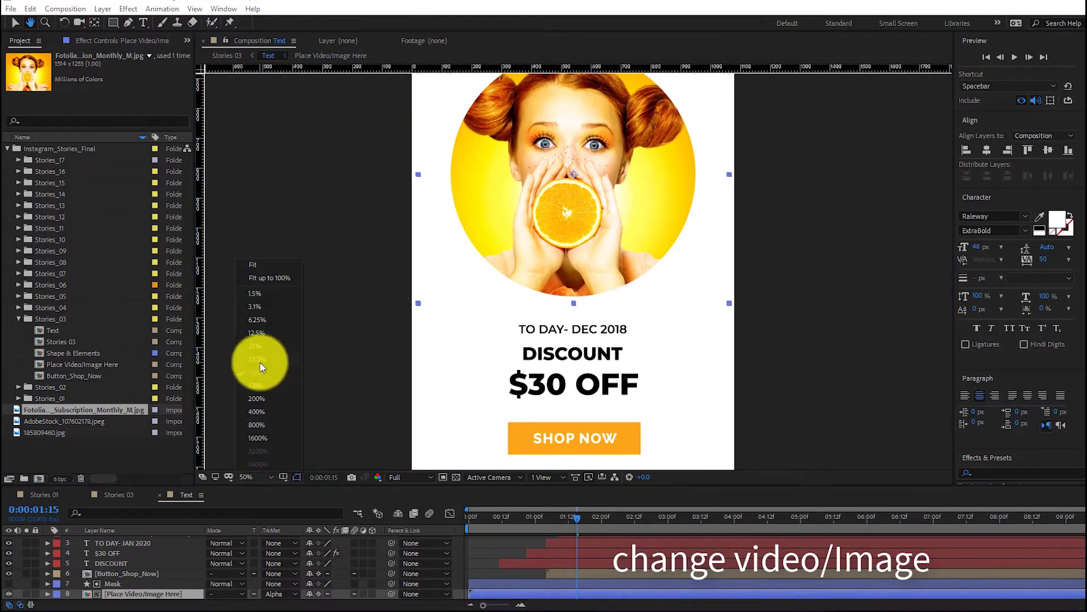
pyautogui.click(262, 361)
pyautogui.click(1014, 57)
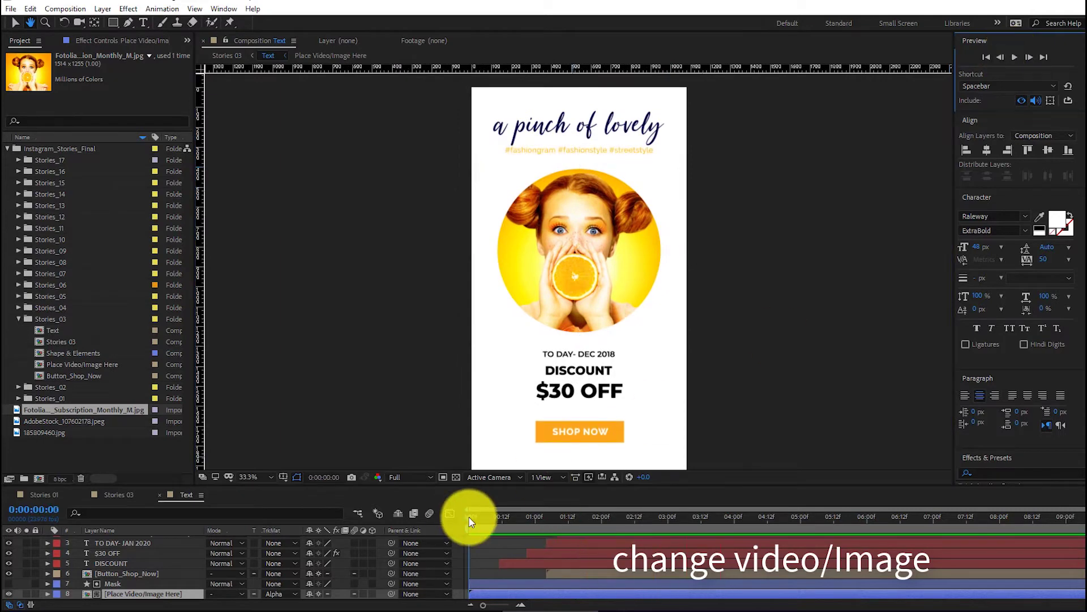
pyautogui.click(471, 517)
pyautogui.click(1011, 56)
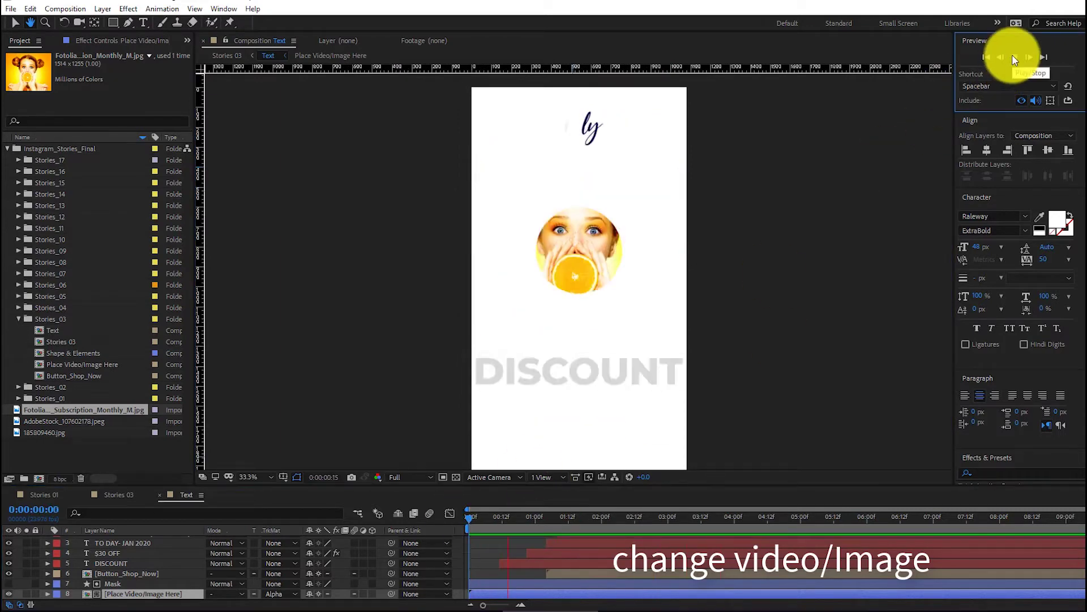
# Step: Close the Text and Stories 03 compositions, then open Stories 07 and move through its timeline to 0:00:03:14
pyautogui.click(161, 495)
pyautogui.click(84, 495)
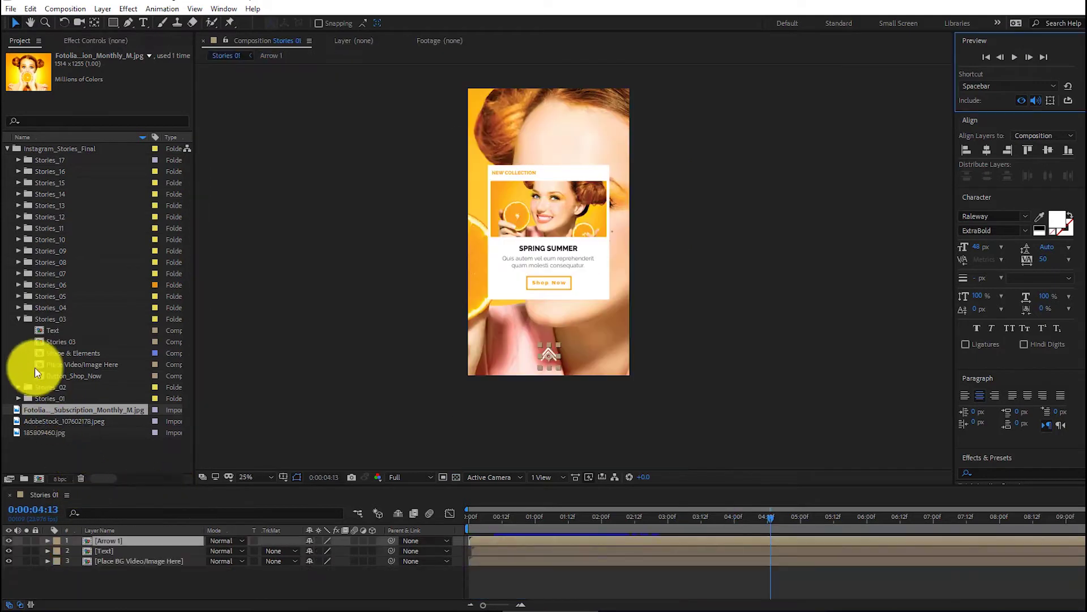
pyautogui.click(18, 320)
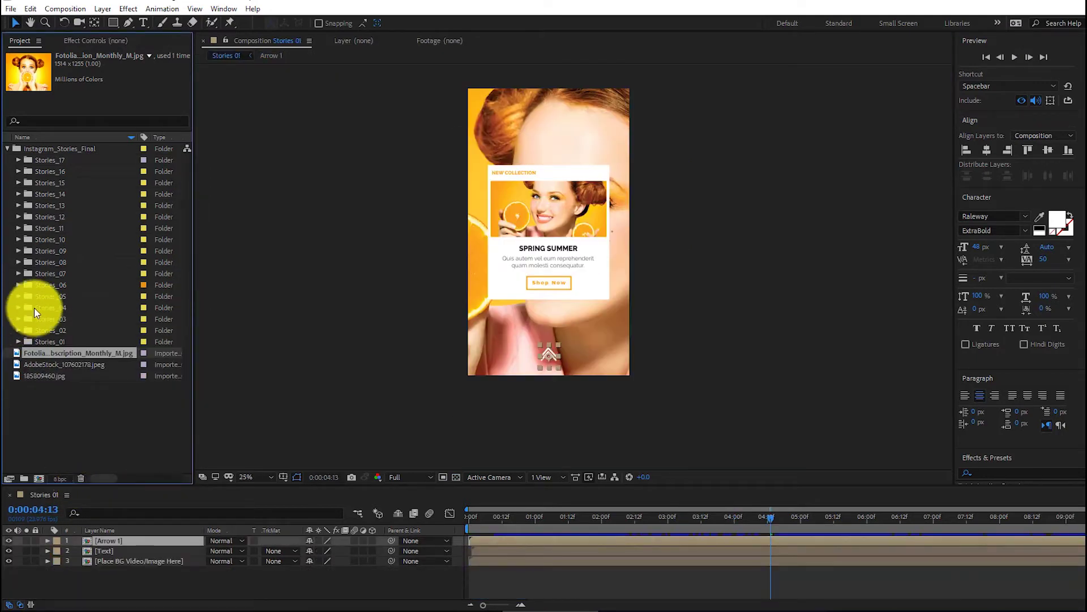
pyautogui.doubleClick(46, 272)
pyautogui.doubleClick(63, 296)
pyautogui.moveTo(485, 517); pyautogui.dragTo(654, 534)
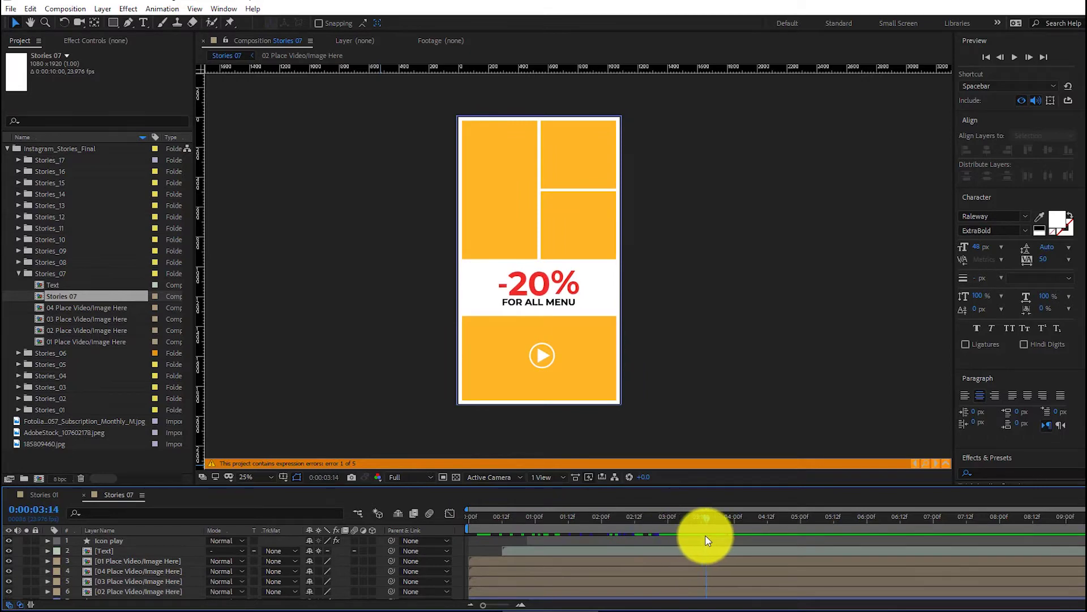
# Step: Open 01 Place Video/Image Here and import art-cabbage-food-968254, foodism360-397360-unsplash, foodism360-397390-unsplash and the red soup-bowl photo from the Food folder
pyautogui.doubleClick(162, 562)
pyautogui.doubleClick(33, 455)
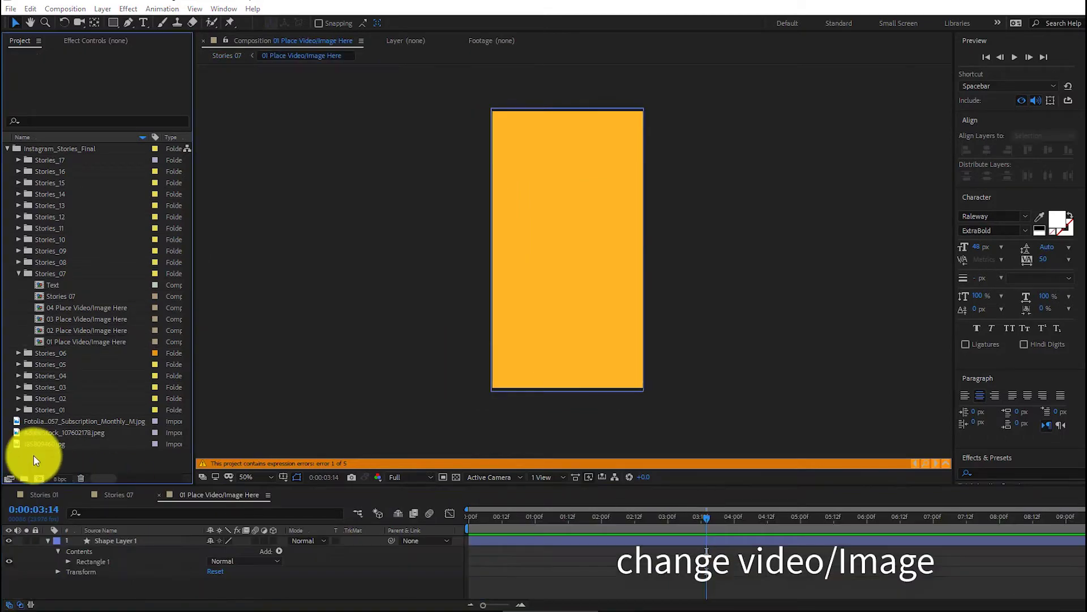
pyautogui.click(489, 113)
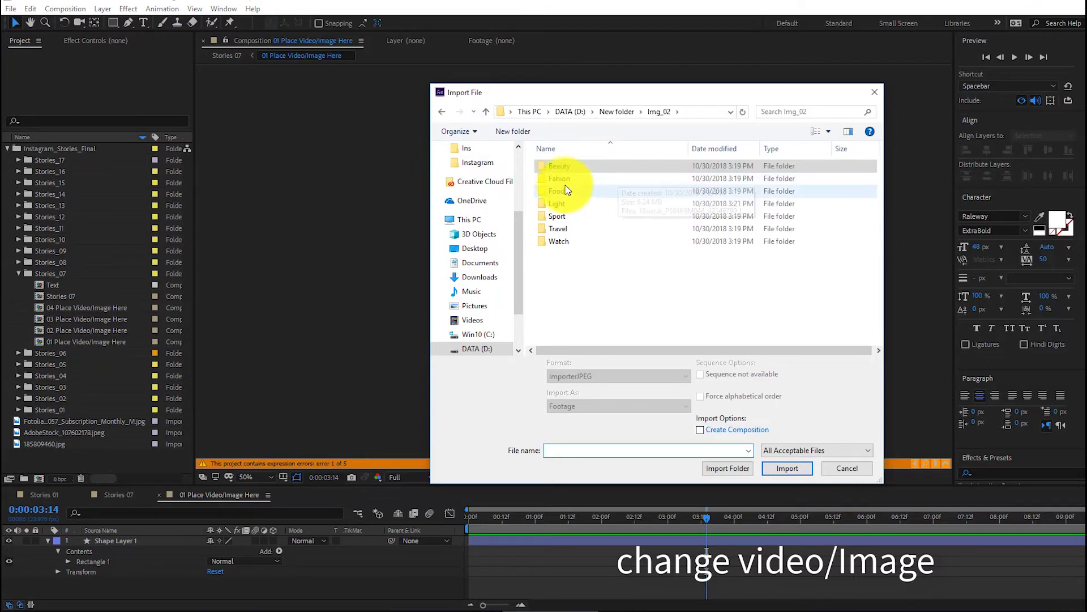
pyautogui.doubleClick(558, 189)
pyautogui.scroll(-3, 603, 246)
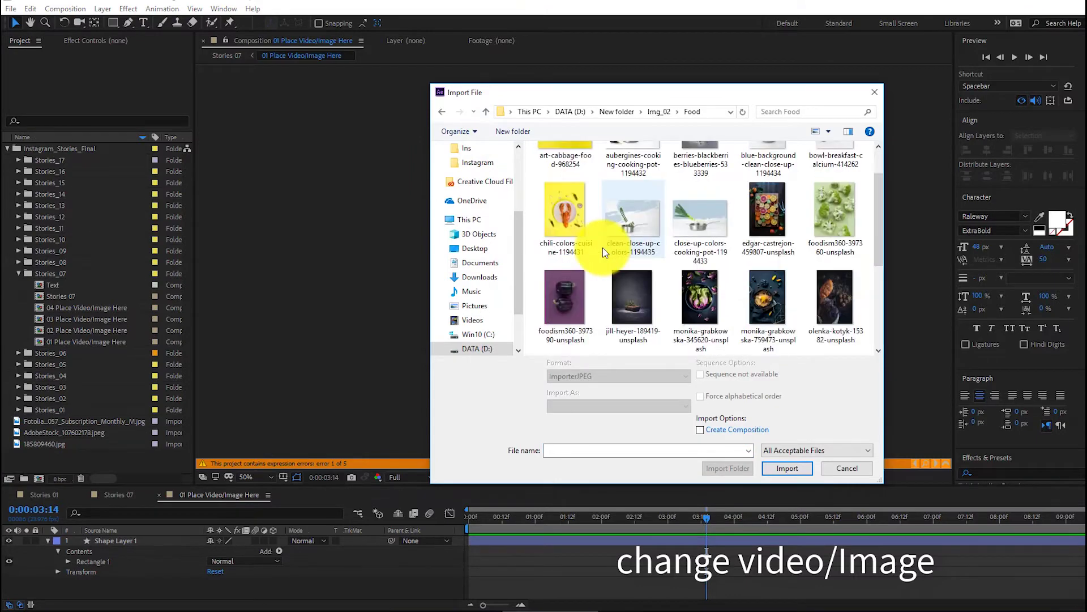
pyautogui.click(576, 240)
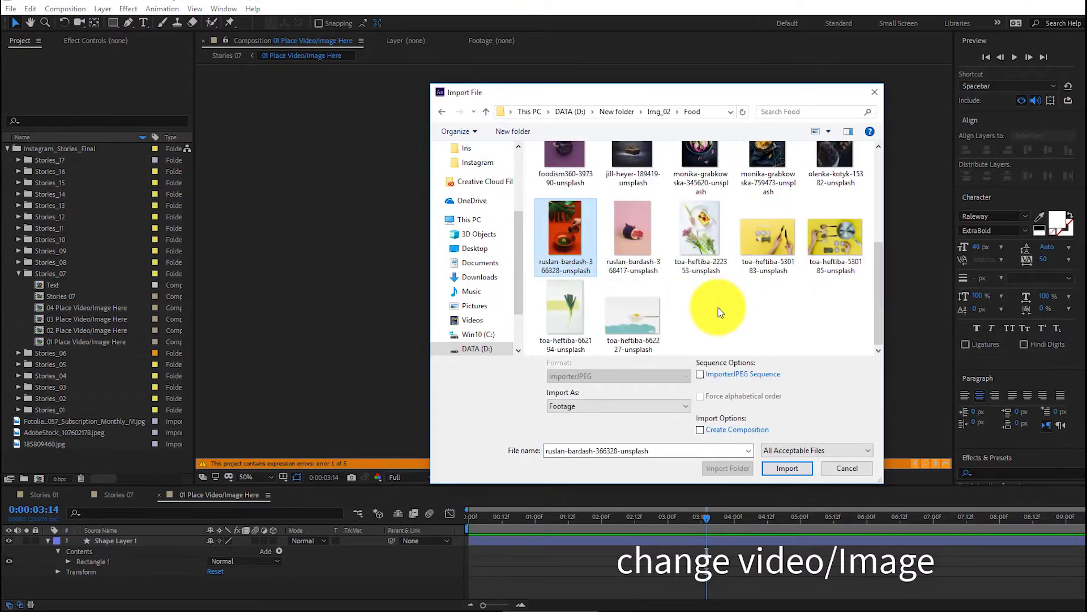
pyautogui.scroll(3, 712, 308)
pyautogui.keyDown('ctrl'); pyautogui.click(564, 188); pyautogui.keyUp('ctrl')
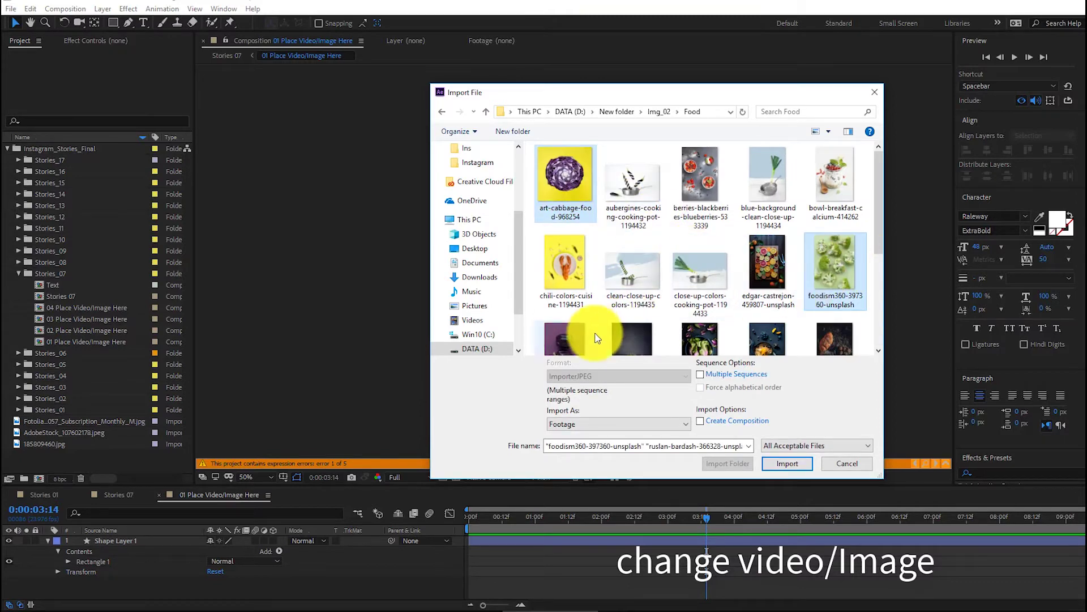
pyautogui.keyDown('ctrl'); pyautogui.click(572, 339); pyautogui.keyUp('ctrl')
pyautogui.click(787, 464)
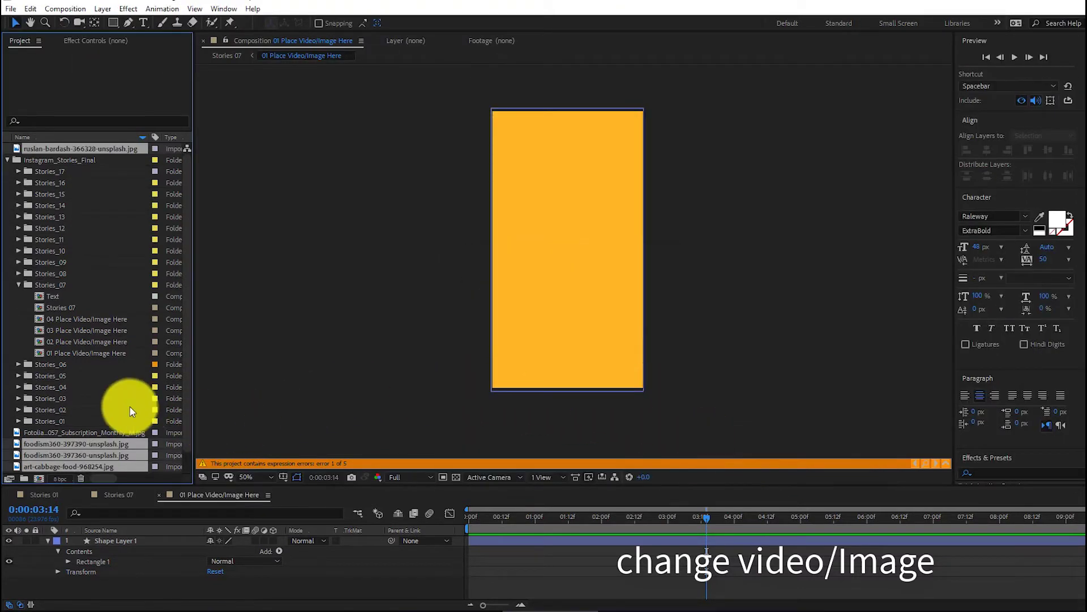
# Step: Place the red soup-bowl photo above Shape Layer 1 in 01 Place Video/Image Here and scale it to 12%
pyautogui.click(46, 542)
pyautogui.click(61, 455)
pyautogui.scroll(1, 80, 435)
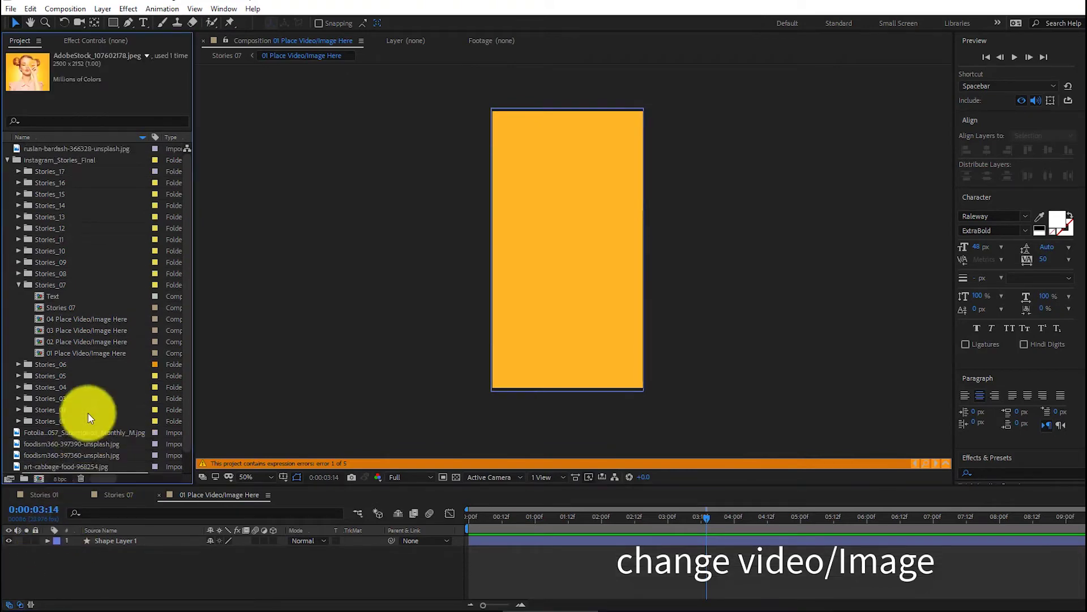
pyautogui.moveTo(99, 148); pyautogui.dragTo(131, 537)
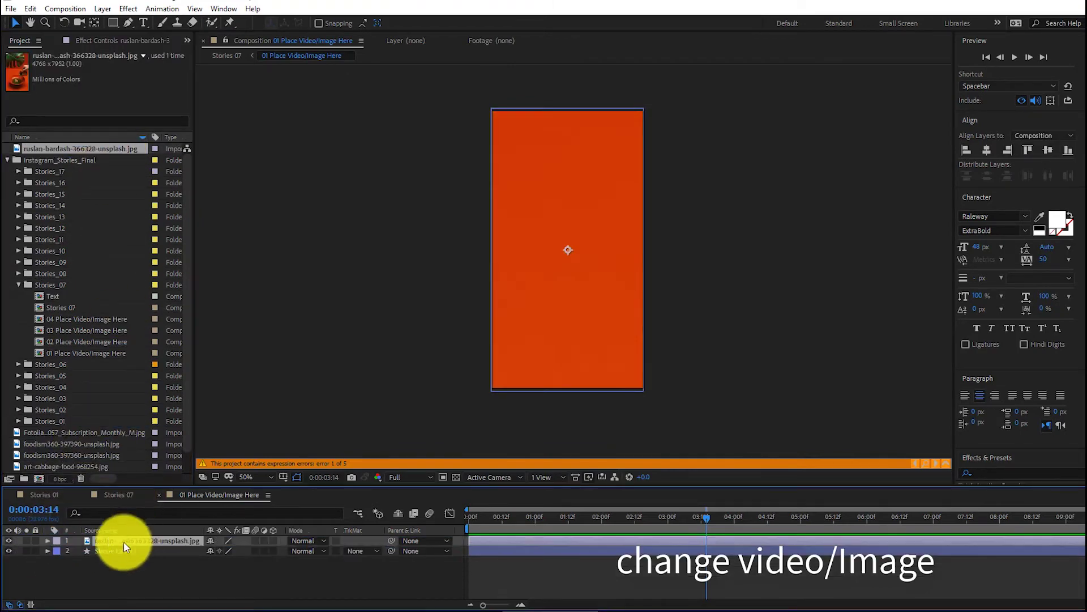
pyautogui.click(59, 552)
pyautogui.moveTo(236, 574); pyautogui.dragTo(175, 563)
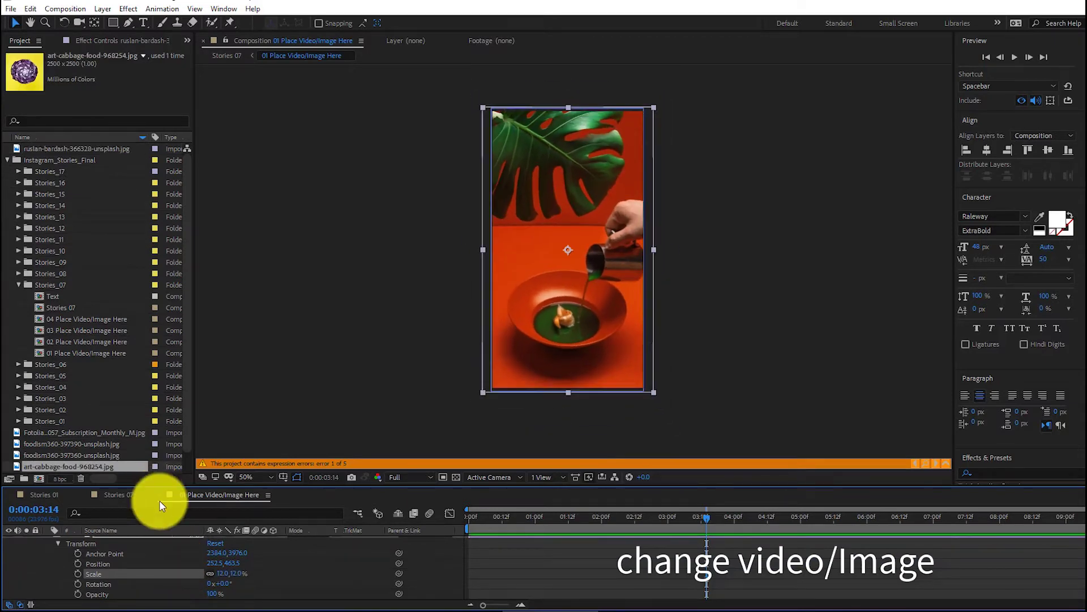
# Step: Return to Stories 07 and play it from the start to review the placed food images
pyautogui.click(160, 494)
pyautogui.click(1014, 57)
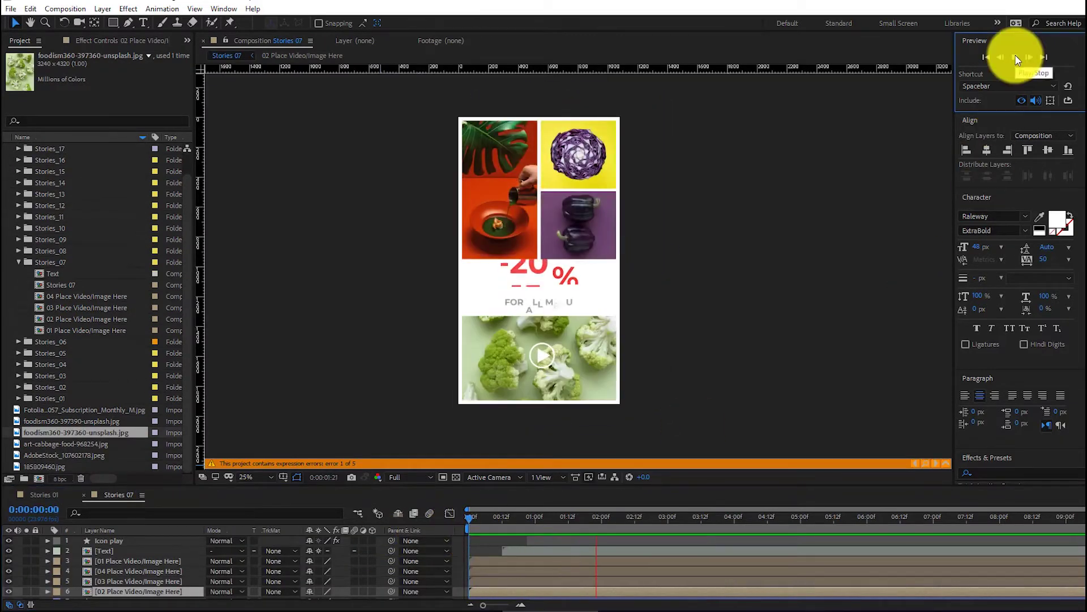
# Step: Open the Text composition of Stories 07 and retype the animated discount number as 5 at 0;00;00;23
pyautogui.doubleClick(100, 551)
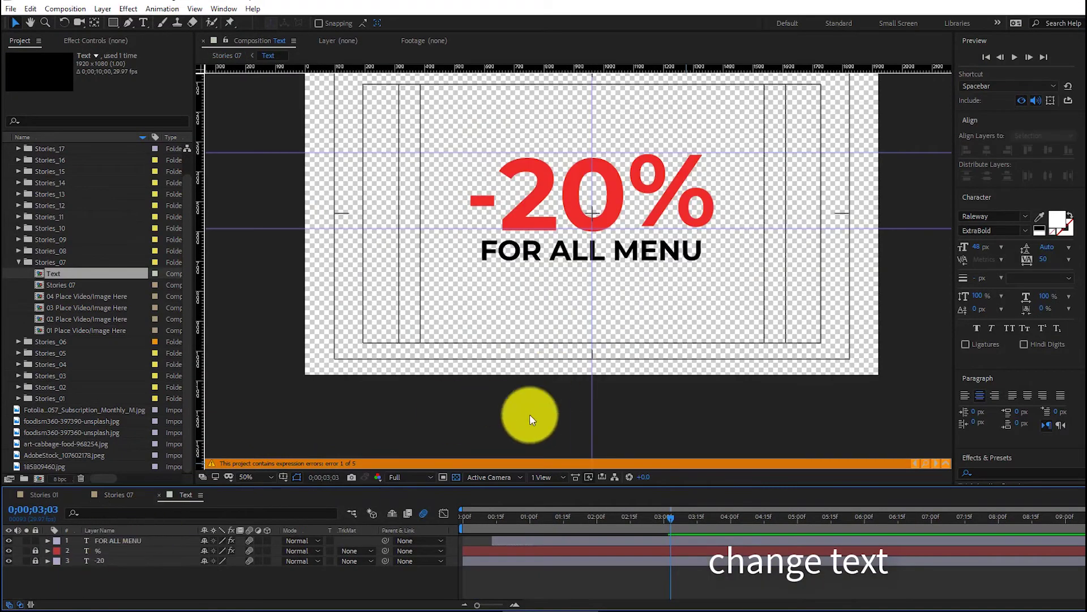
pyautogui.click(456, 477)
pyautogui.click(456, 477)
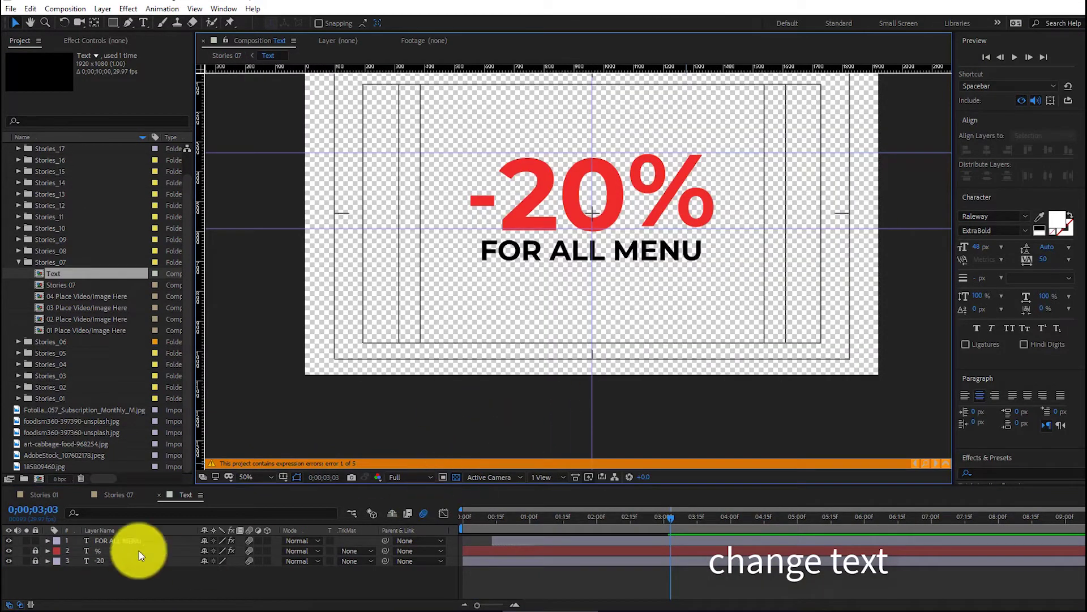
pyautogui.doubleClick(99, 560)
pyautogui.moveTo(483, 521); pyautogui.dragTo(512, 530)
pyautogui.moveTo(557, 158); pyautogui.dragTo(493, 154)
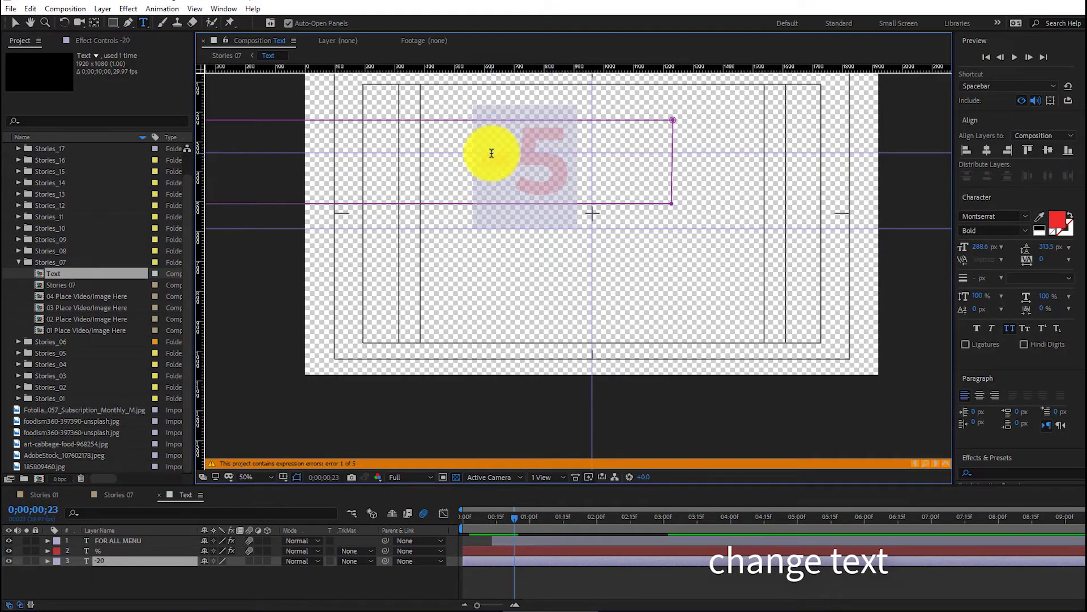
pyautogui.write('5')
# Step: Replace the discount number with 8 at 0;00;00;29 and with 25 slightly further along the timeline
pyautogui.moveTo(518, 516); pyautogui.dragTo(528, 521)
pyautogui.moveTo(597, 155); pyautogui.dragTo(484, 156)
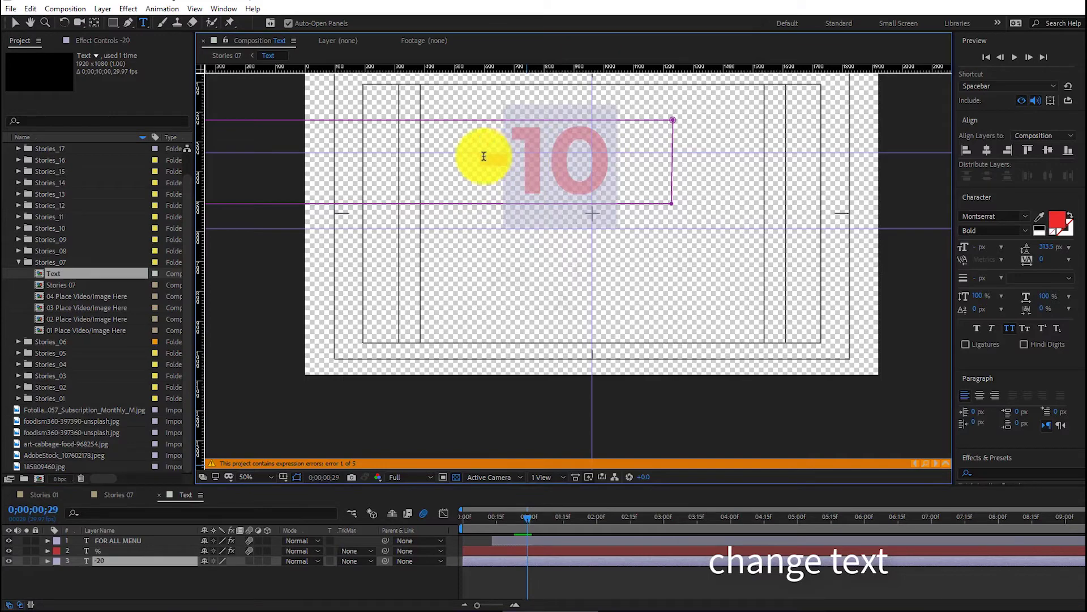
pyautogui.write('8')
pyautogui.moveTo(530, 516); pyautogui.dragTo(539, 521)
pyautogui.moveTo(588, 163); pyautogui.dragTo(489, 157)
pyautogui.write('25')
# Step: Replace the discount number with 30 at 0;00;01;22
pyautogui.moveTo(541, 520); pyautogui.dragTo(579, 528)
pyautogui.moveTo(586, 174); pyautogui.dragTo(489, 152)
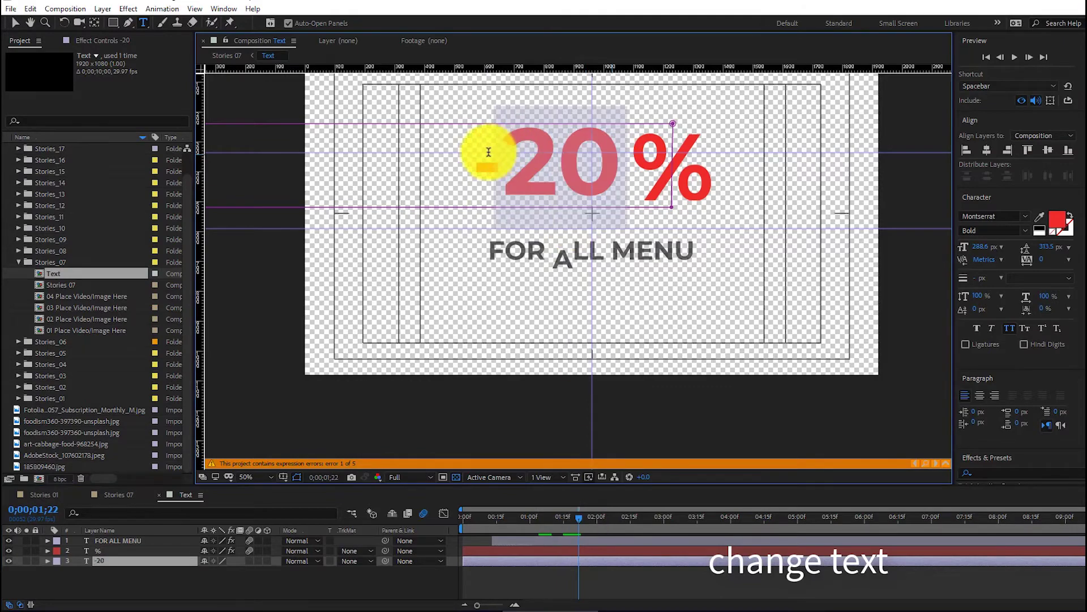
pyautogui.write('3')
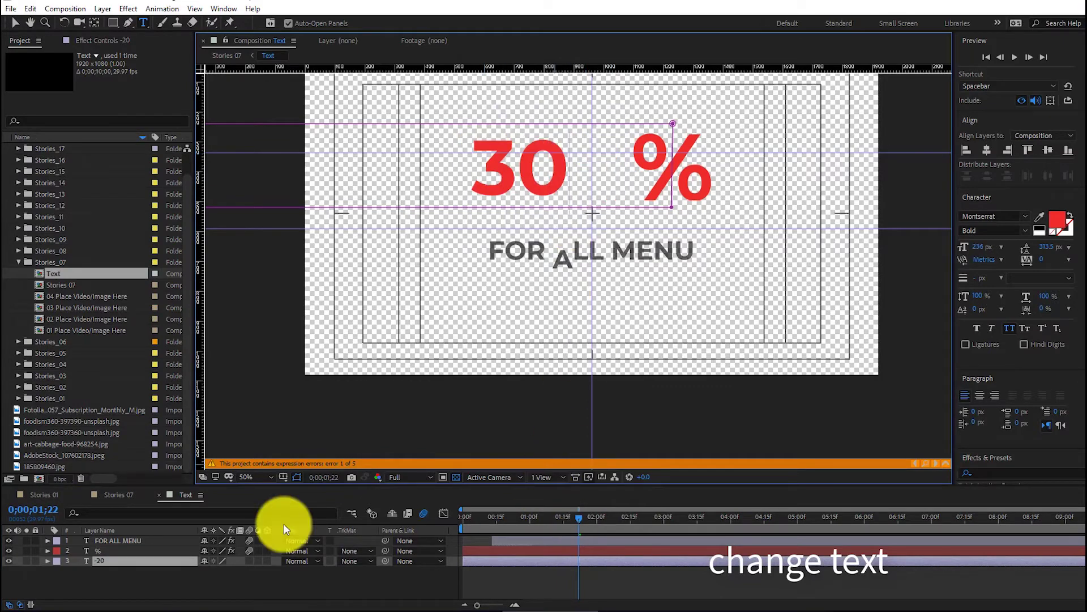
# Step: Try the Montserrat Medium and ExtraBold styles on the FOR ALL MENU text
pyautogui.click(106, 550)
pyautogui.doubleClick(110, 541)
pyautogui.click(1030, 214)
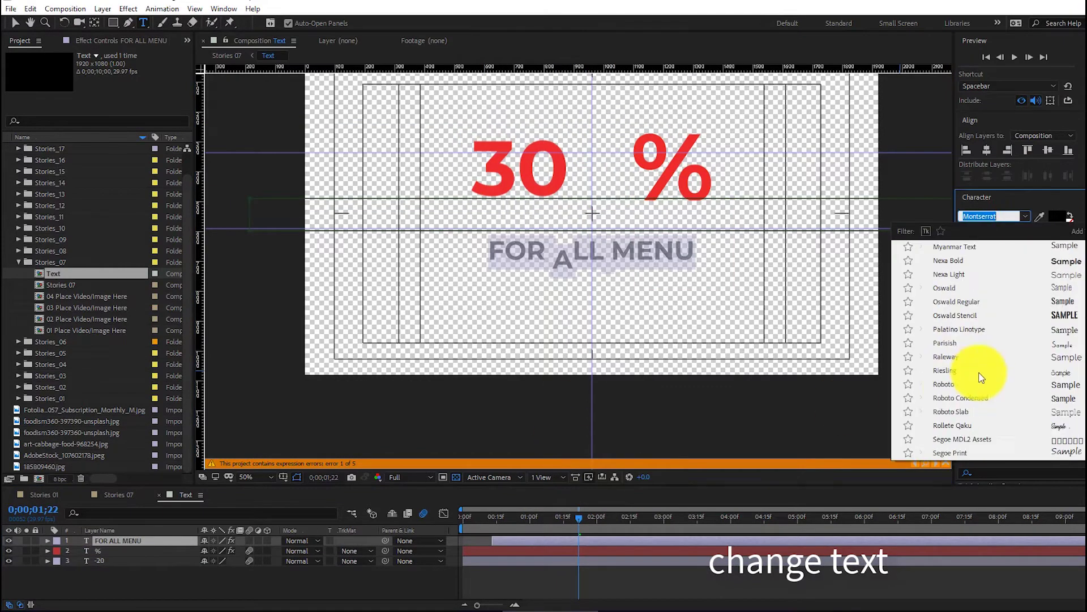
pyautogui.click(958, 317)
pyautogui.click(1014, 231)
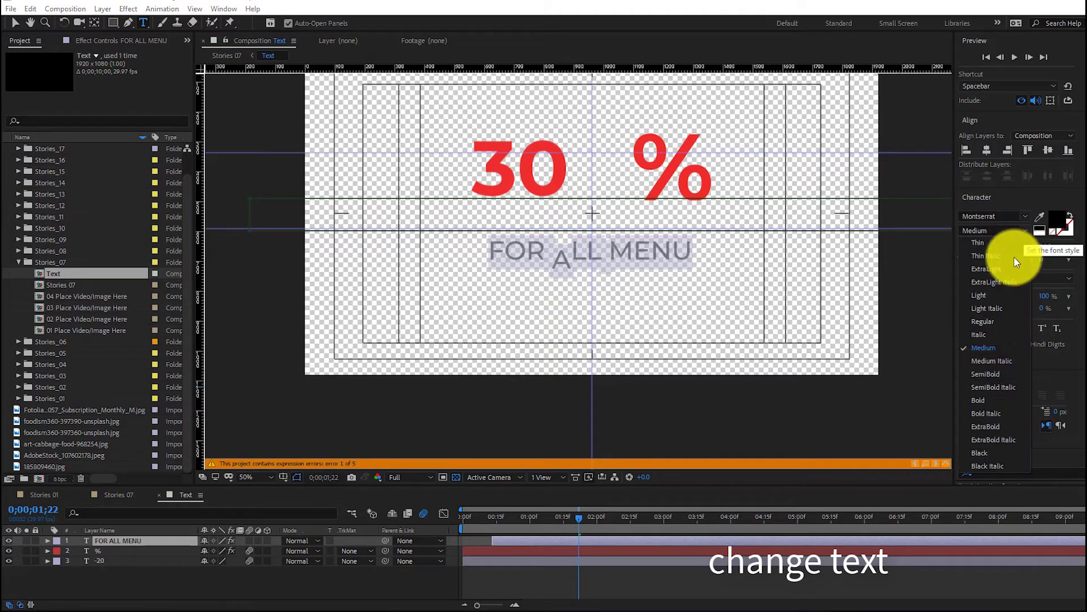
pyautogui.click(984, 425)
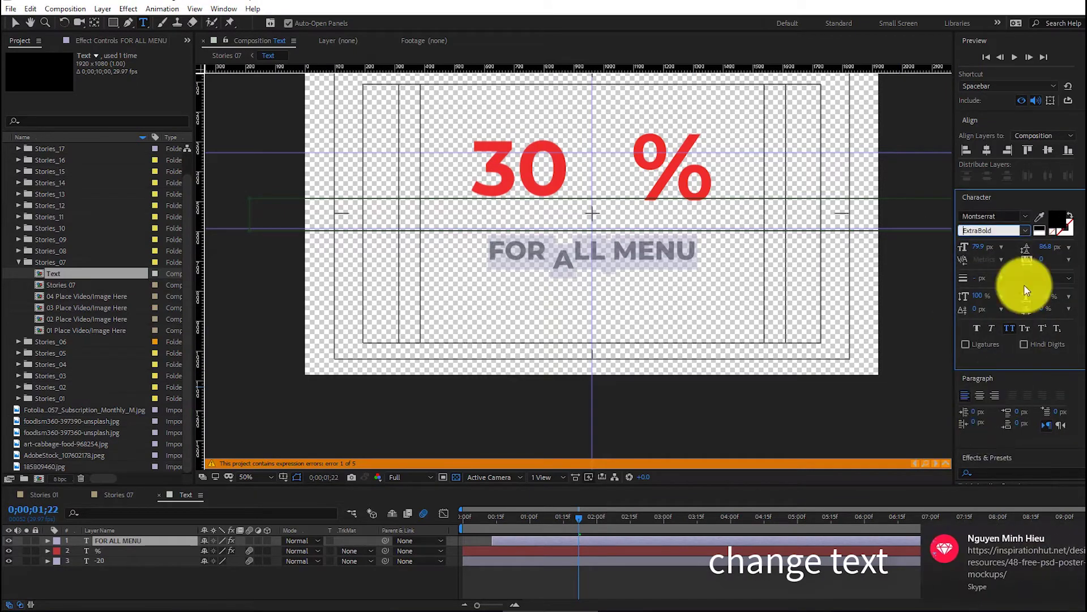
# Step: Set the FOR ALL MENU text to the Montserrat Bold style
pyautogui.click(1025, 230)
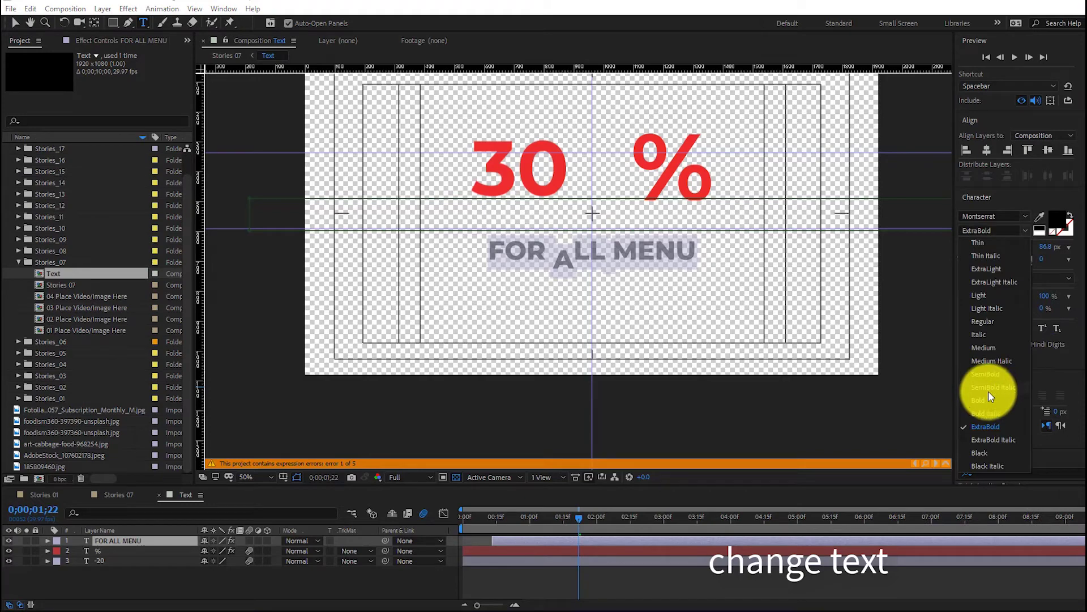
pyautogui.click(993, 349)
pyautogui.click(1014, 230)
pyautogui.click(983, 401)
pyautogui.click(1057, 222)
pyautogui.moveTo(804, 156); pyautogui.dragTo(935, 187)
pyautogui.click(1038, 166)
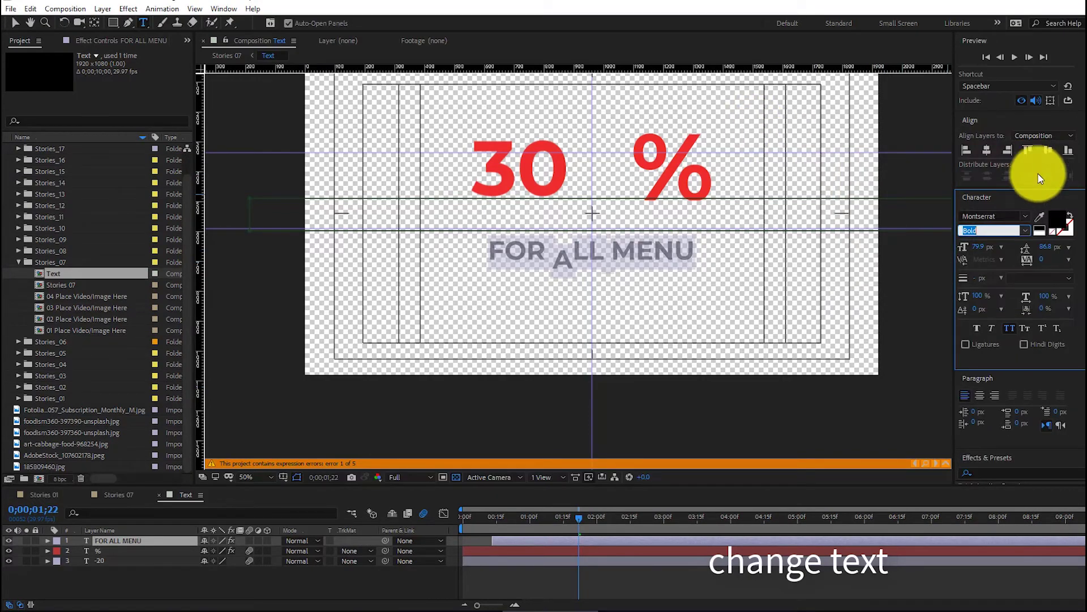
# Step: Set the fill colour of the FOR ALL MENU text to black
pyautogui.click(120, 41)
pyautogui.click(10, 45)
pyautogui.click(1055, 223)
pyautogui.moveTo(875, 219); pyautogui.dragTo(919, 189)
pyautogui.moveTo(955, 248)
pyautogui.mouseDown()
pyautogui.moveTo(954, 279)
pyautogui.moveTo(955, 258)
pyautogui.mouseUp()
pyautogui.moveTo(806, 277); pyautogui.dragTo(748, 296)
pyautogui.click(1049, 146)
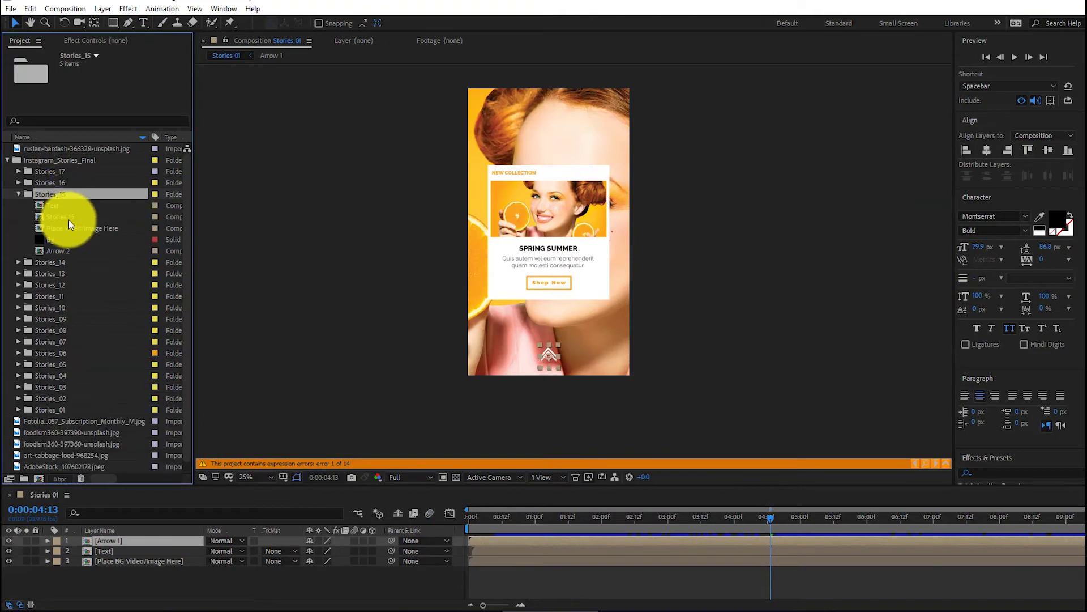
# Step: Open the Stories 15 composition and play its animation
pyautogui.doubleClick(68, 219)
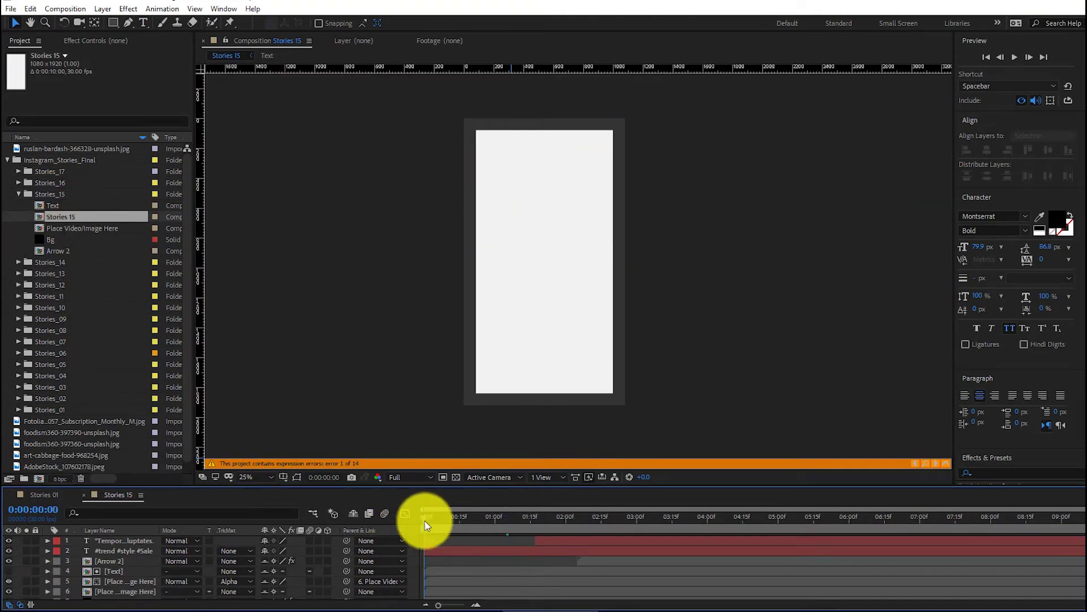
pyautogui.click(1013, 58)
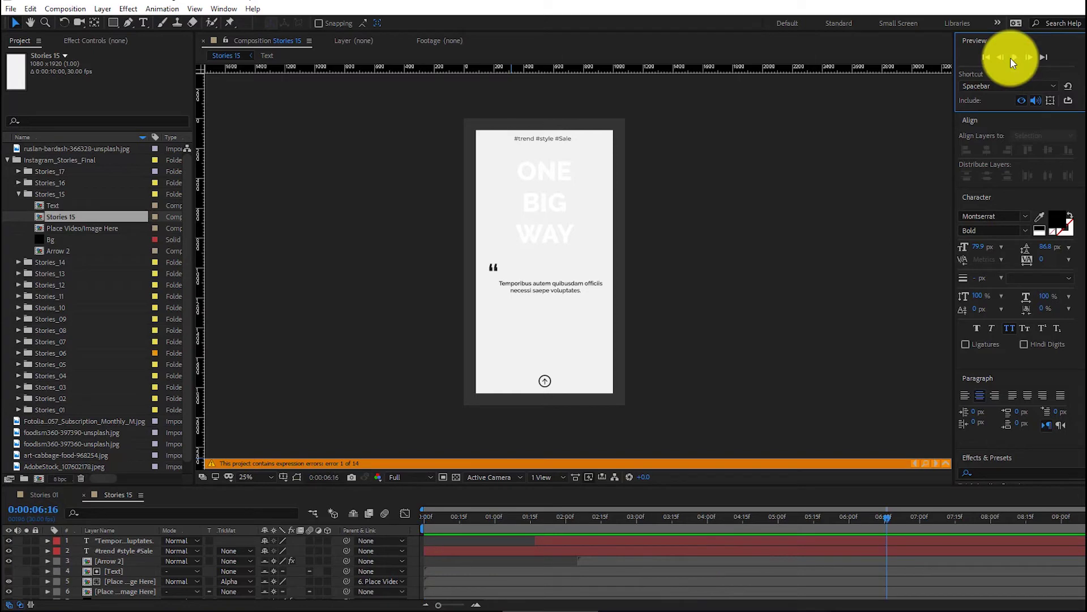
# Step: Try the Roboto Thin font on the Temporibus quote text in Stories 15
pyautogui.click(113, 542)
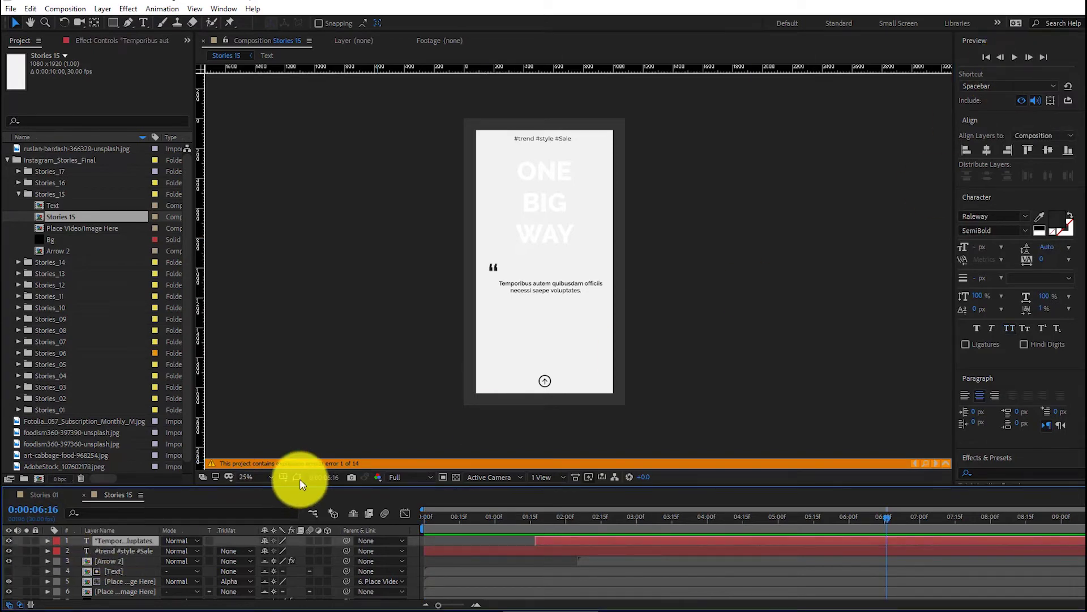
pyautogui.click(270, 478)
pyautogui.click(258, 361)
pyautogui.click(30, 23)
pyautogui.moveTo(575, 135); pyautogui.dragTo(584, 190)
pyautogui.click(15, 23)
pyautogui.doubleClick(120, 542)
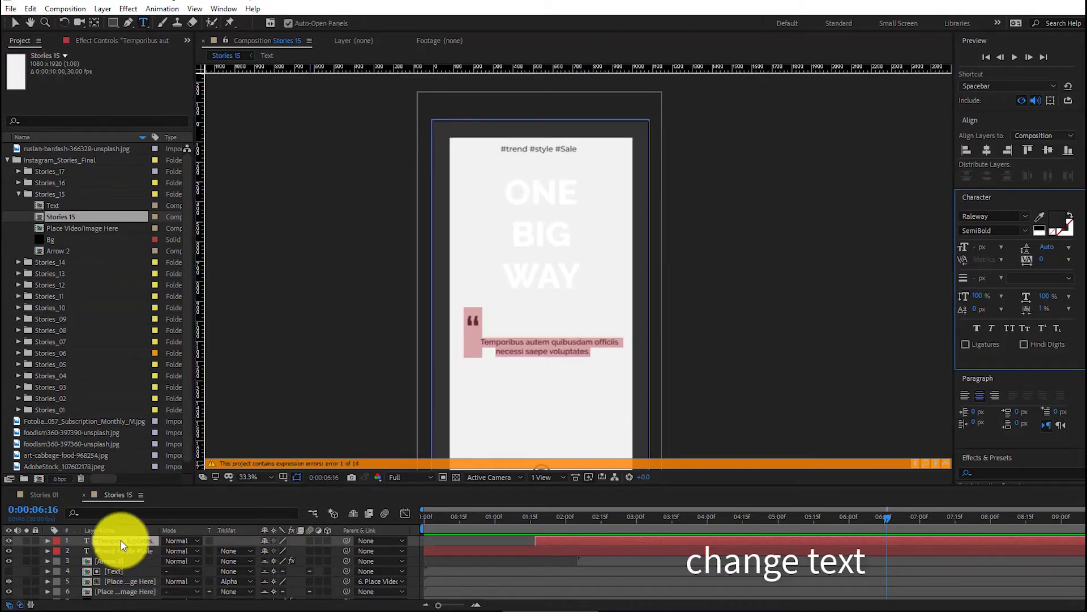
pyautogui.click(1026, 217)
pyautogui.click(944, 371)
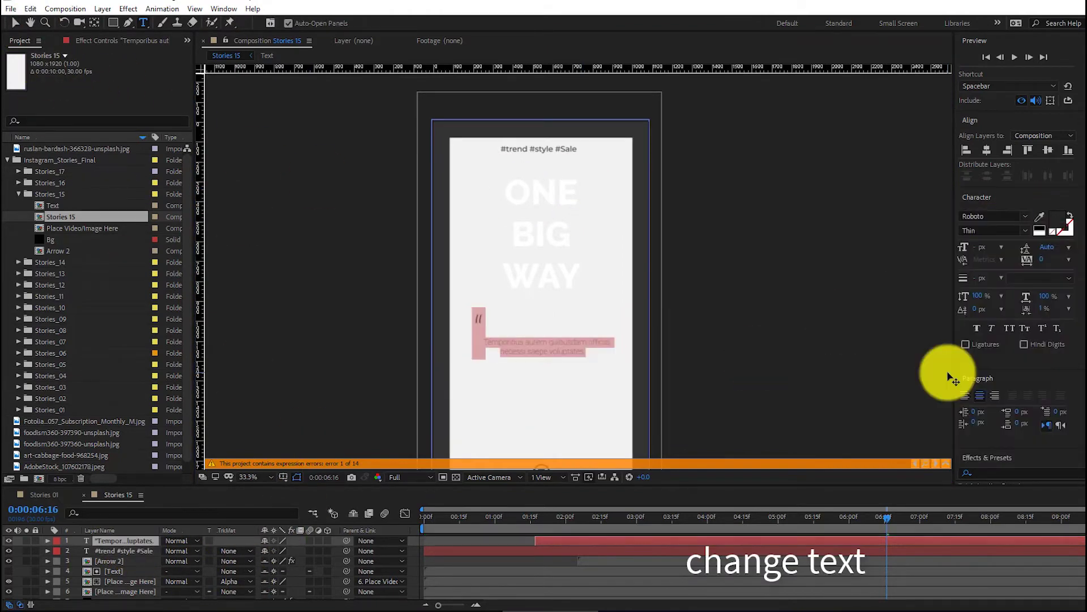
# Step: Set the Temporibus quote text's font to Raleway Bold
pyautogui.click(1000, 216)
pyautogui.write('ral')
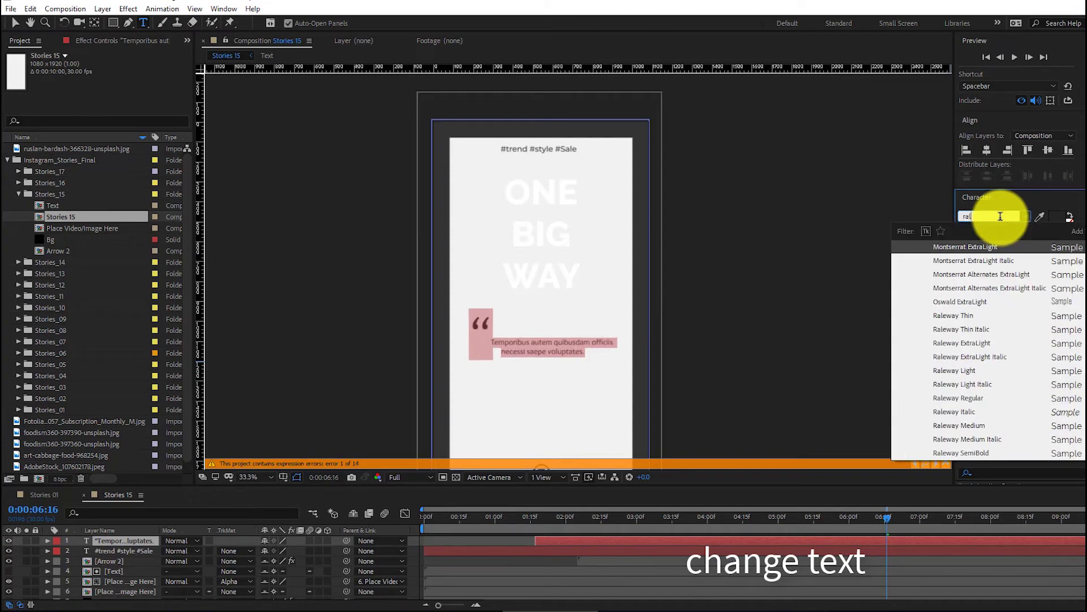
pyautogui.click(990, 404)
pyautogui.click(1025, 231)
pyautogui.click(994, 399)
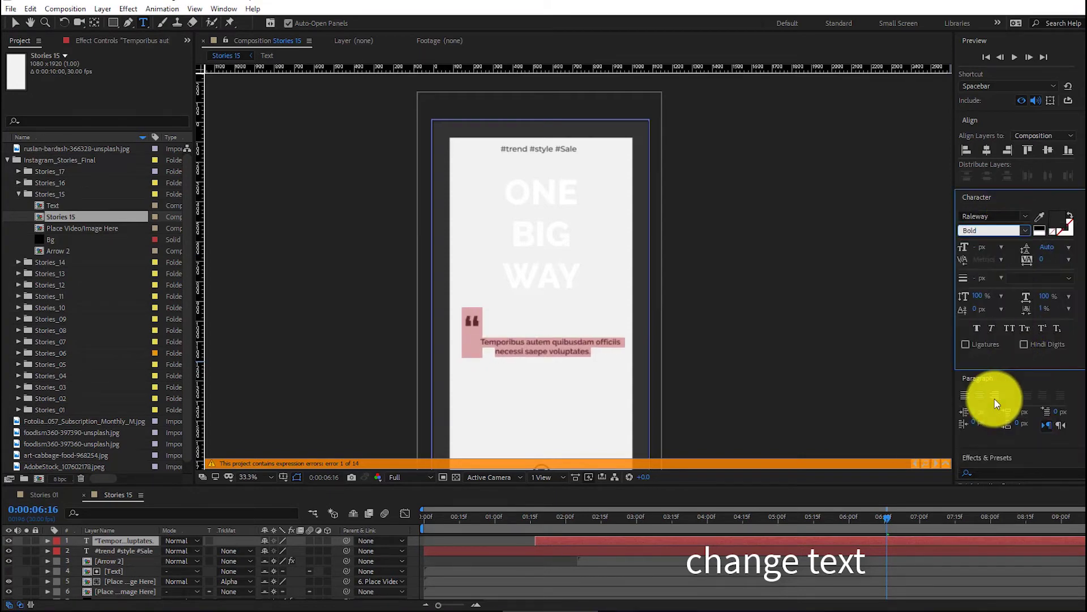
pyautogui.click(1055, 221)
pyautogui.moveTo(953, 180)
pyautogui.mouseDown()
pyautogui.moveTo(955, 243)
pyautogui.moveTo(956, 202)
pyautogui.mouseUp()
pyautogui.click(1048, 165)
# Step: Open the Arrow 2 composition nested in Stories 15
pyautogui.click(109, 562)
pyautogui.click(31, 23)
pyautogui.moveTo(568, 383); pyautogui.dragTo(567, 278)
pyautogui.click(268, 476)
pyautogui.click(263, 371)
pyautogui.click(15, 23)
pyautogui.doubleClick(110, 559)
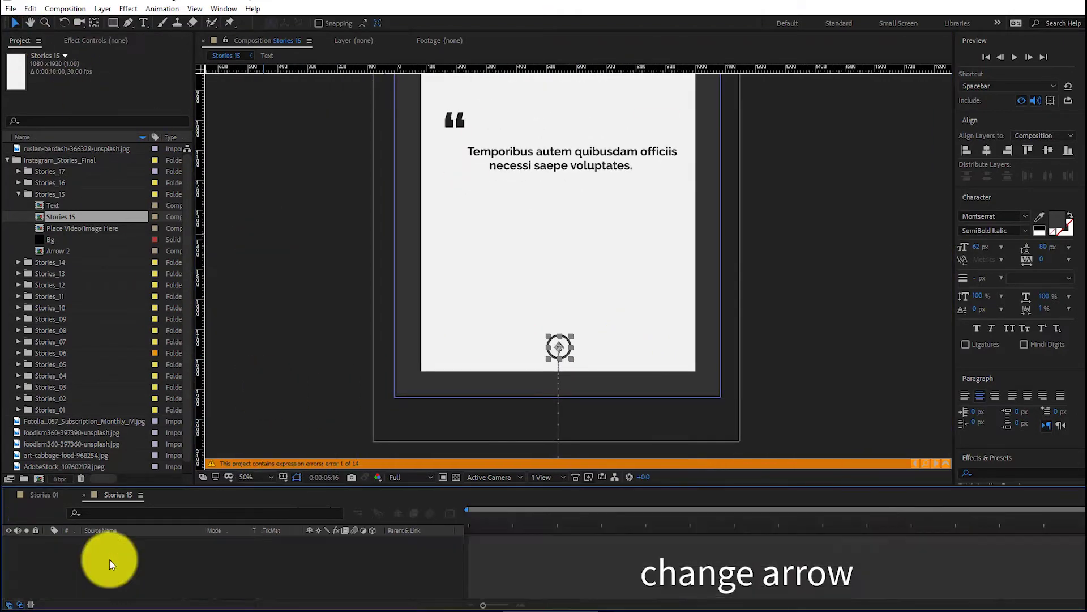
pyautogui.click(278, 476)
pyautogui.click(259, 371)
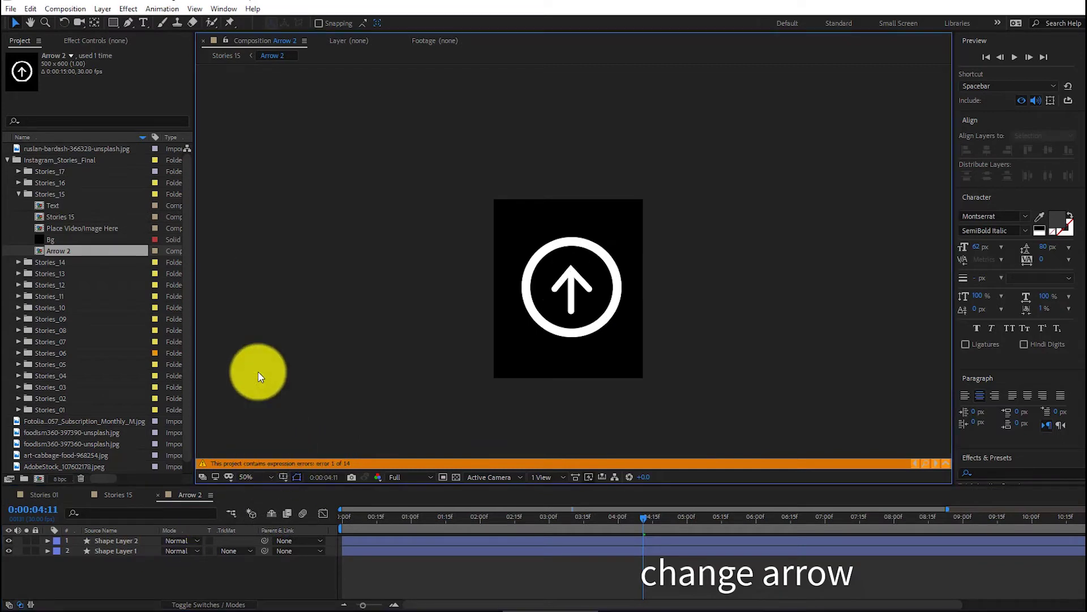
# Step: Set the Fill effect colour of the arrow shape on Shape Layer 1 to white FFFFFF
pyautogui.click(136, 540)
pyautogui.click(114, 41)
pyautogui.click(113, 551)
pyautogui.click(113, 96)
pyautogui.moveTo(844, 164); pyautogui.dragTo(954, 234)
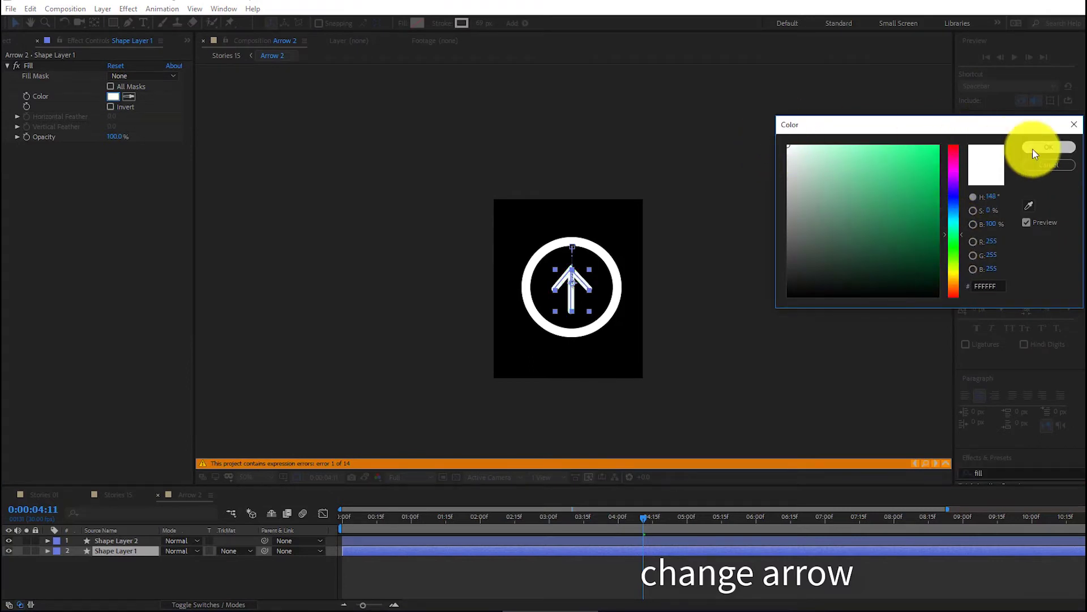
pyautogui.click(1049, 146)
# Step: Set the Fill effect colour of the circle on Shape Layer 2 to white FFFFFF
pyautogui.click(136, 540)
pyautogui.click(114, 96)
pyautogui.moveTo(891, 200); pyautogui.dragTo(955, 209)
pyautogui.moveTo(869, 177); pyautogui.dragTo(832, 164)
pyautogui.click(787, 146)
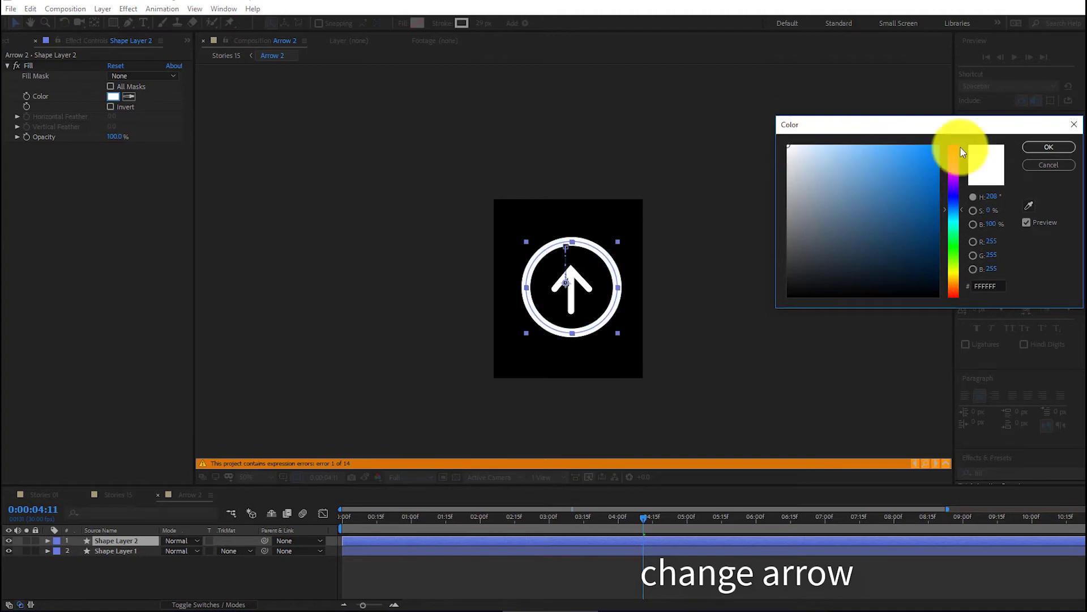
pyautogui.click(1049, 147)
# Step: Try adjusting the stroke widths of the circle and arrow shapes, and return to Stories 15
pyautogui.moveTo(483, 21); pyautogui.dragTo(485, 24)
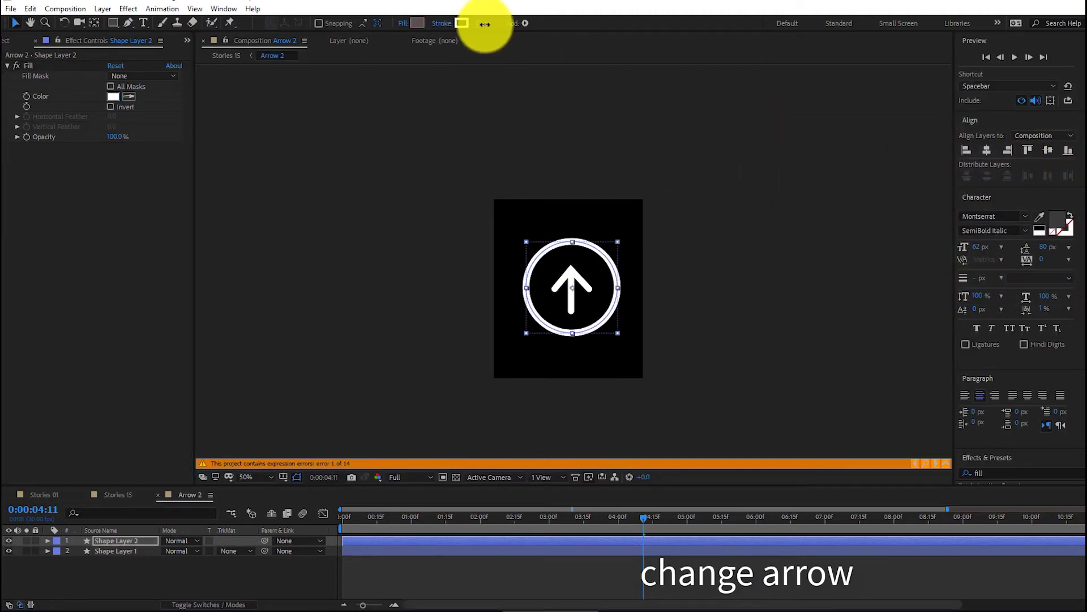
pyautogui.click(119, 549)
pyautogui.moveTo(478, 24)
pyautogui.mouseDown()
pyautogui.moveTo(529, 29)
pyautogui.moveTo(476, 34)
pyautogui.mouseUp()
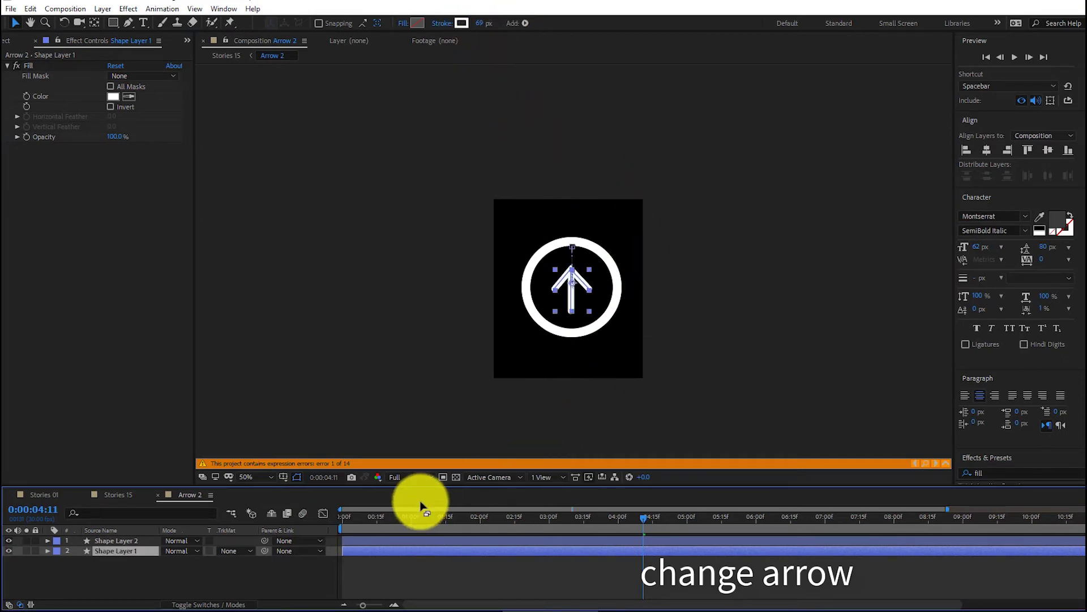
pyautogui.moveTo(400, 516); pyautogui.dragTo(552, 569)
pyautogui.click(134, 498)
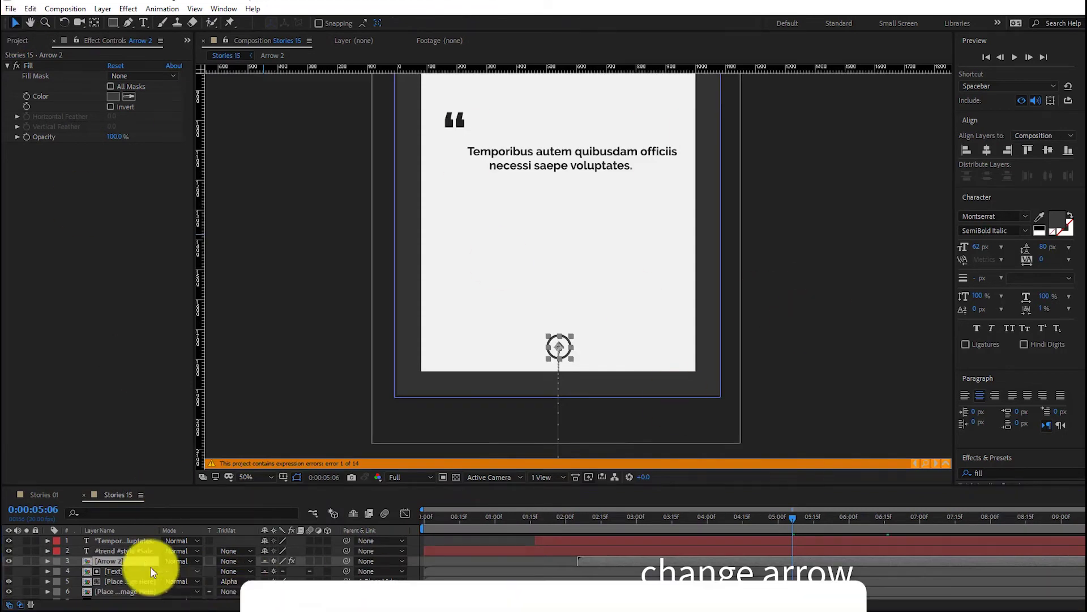
pyautogui.click(114, 96)
pyautogui.click(900, 209)
pyautogui.moveTo(900, 208); pyautogui.dragTo(932, 134)
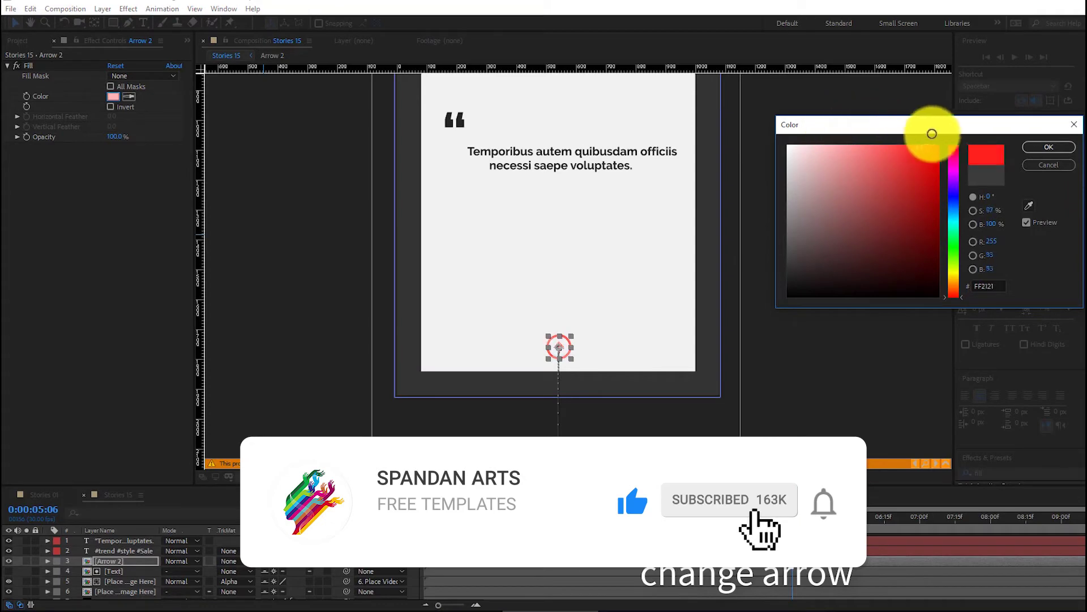
pyautogui.click(1048, 165)
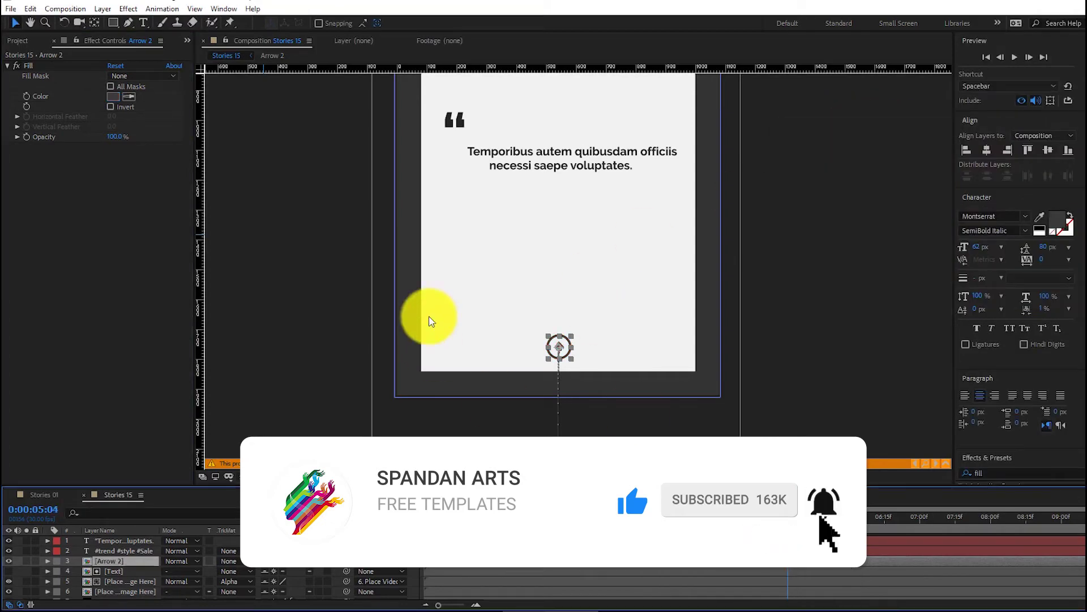
# Step: Open the Place Video/Image Here composition of Stories 15
pyautogui.click(117, 578)
pyautogui.click(31, 24)
pyautogui.moveTo(639, 77); pyautogui.dragTo(653, 291)
pyautogui.click(15, 23)
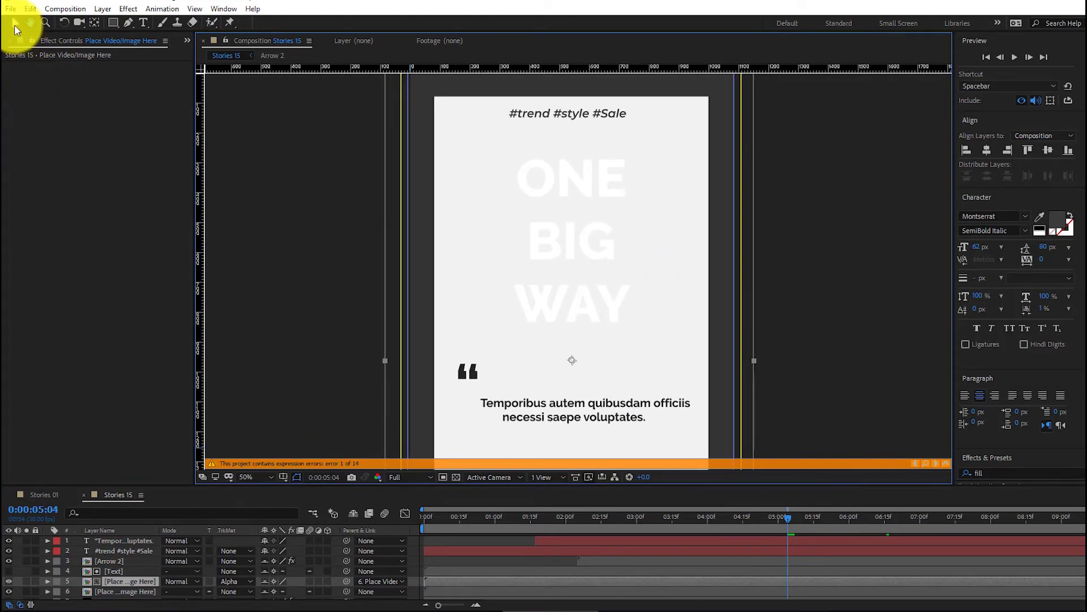
pyautogui.doubleClick(122, 583)
# Step: Import the neon-lit portrait JPG, Unsplash 1071528, from the Light folder inside Img_02
pyautogui.click(18, 195)
pyautogui.doubleClick(34, 440)
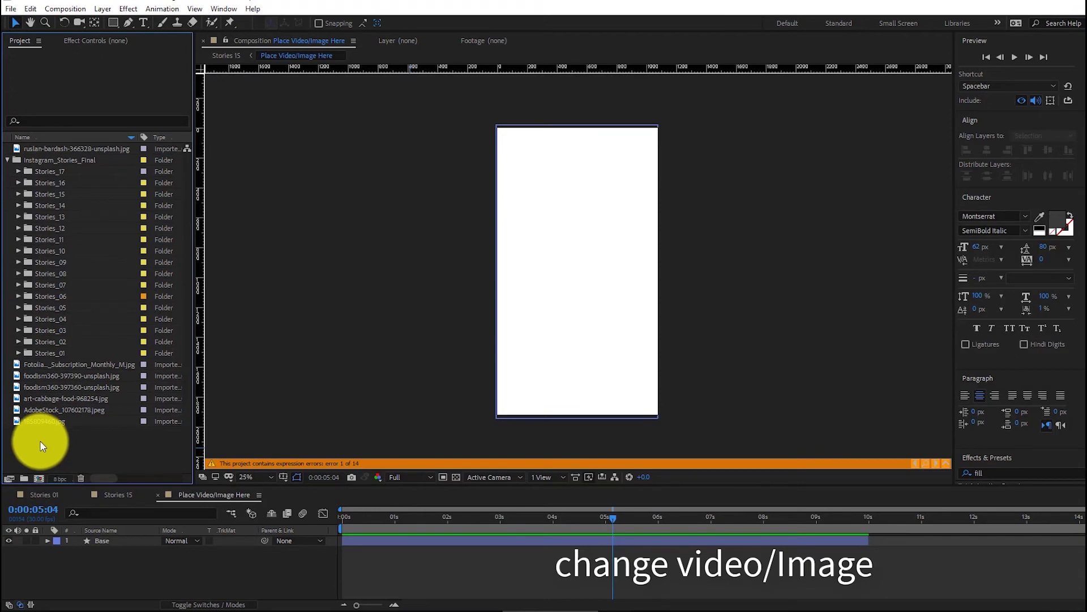
pyautogui.click(487, 113)
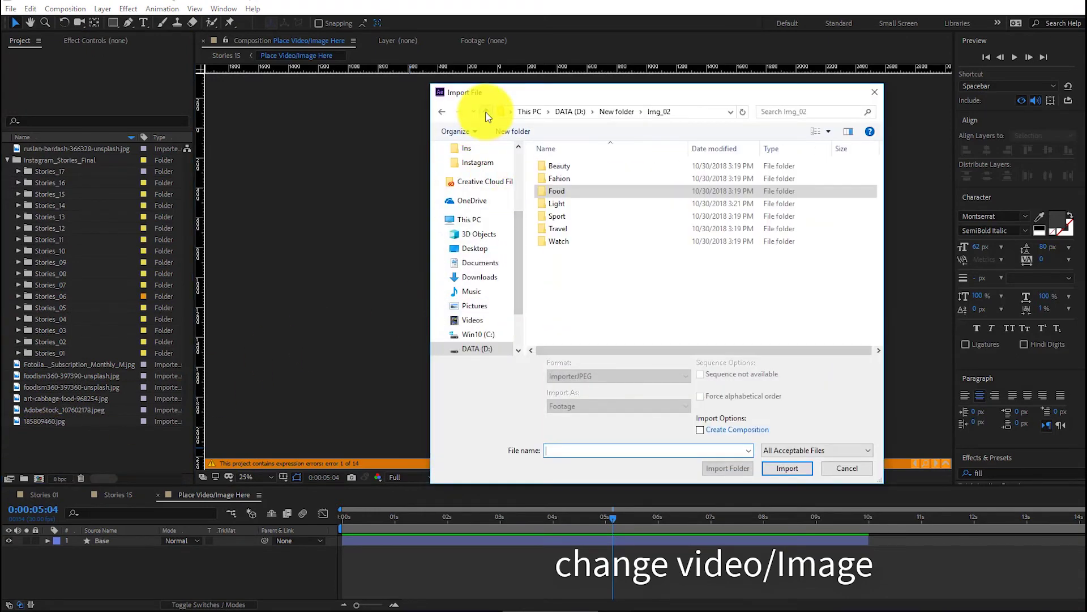
pyautogui.doubleClick(564, 205)
pyautogui.click(640, 170)
pyautogui.click(788, 469)
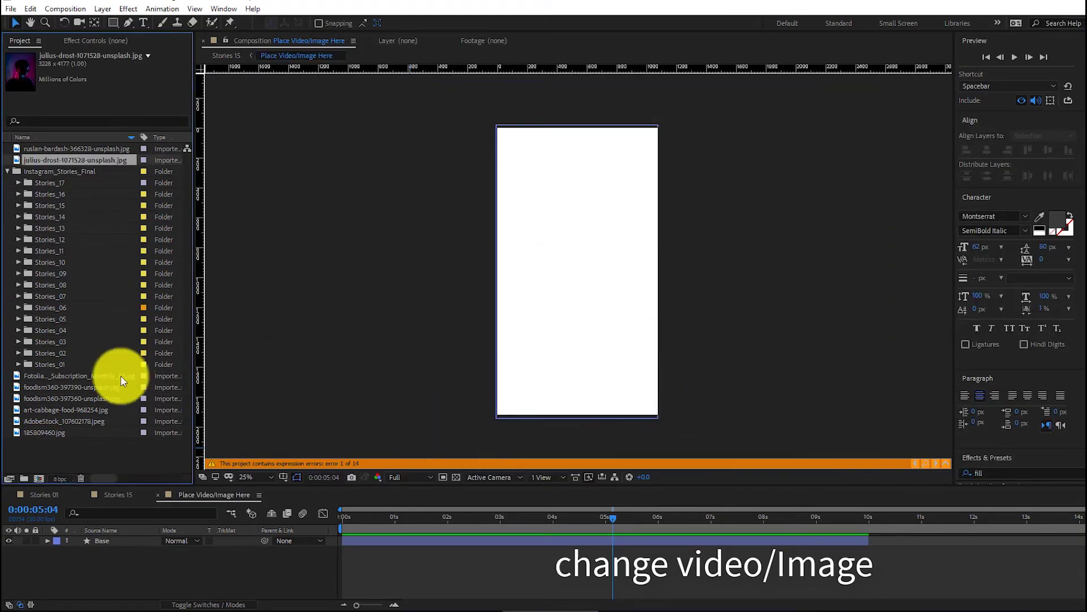
# Step: Place the imported portrait above the Base layer and scale it down to fit the frame's height
pyautogui.moveTo(55, 158); pyautogui.dragTo(117, 539)
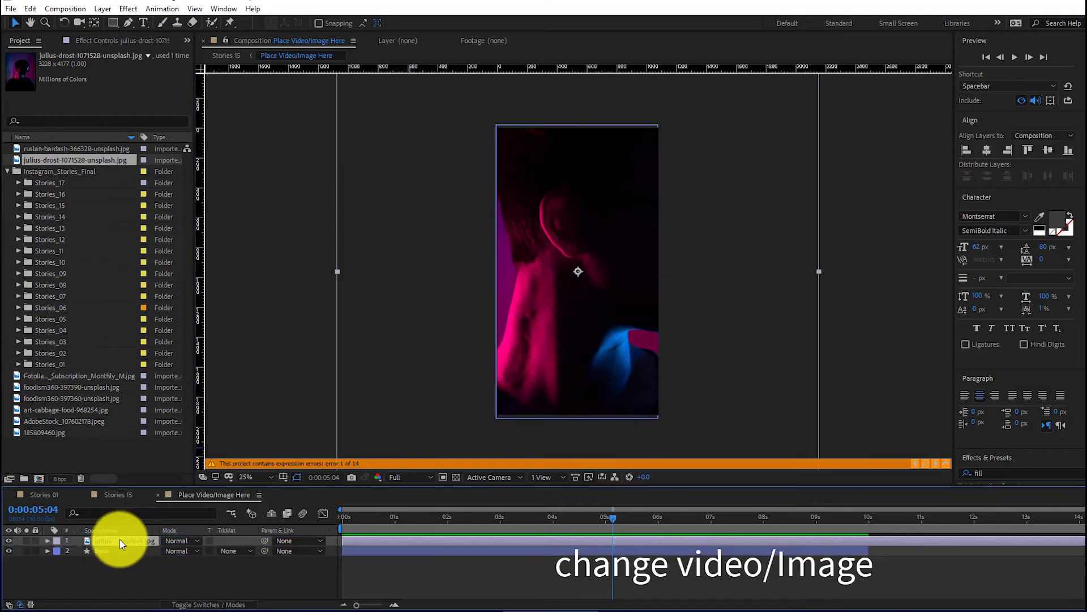
pyautogui.click(45, 540)
pyautogui.moveTo(198, 572); pyautogui.dragTo(176, 578)
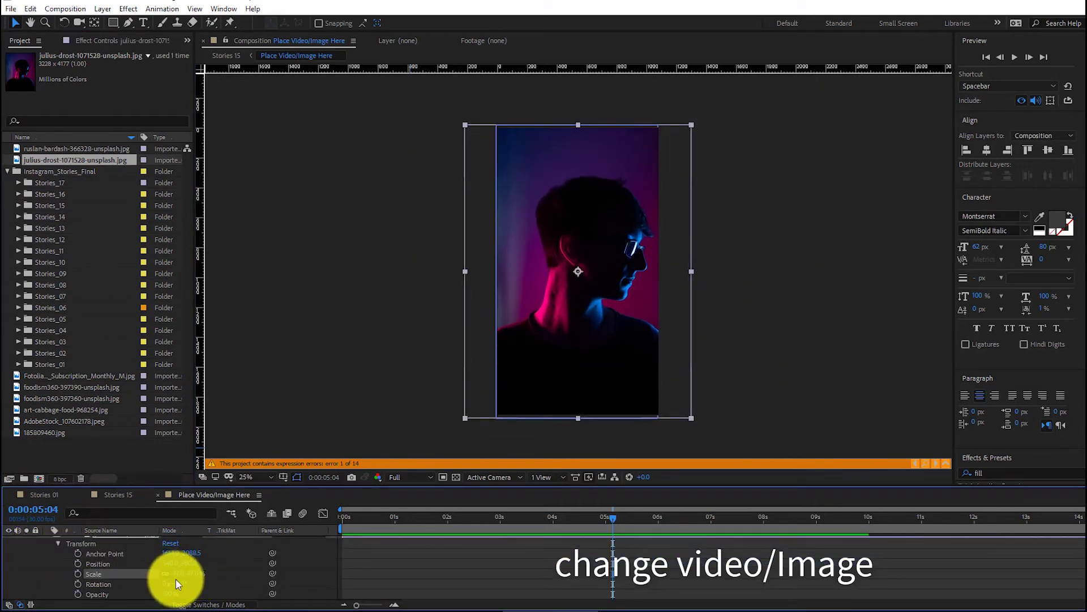
pyautogui.click(47, 540)
# Step: Return to Stories 15 and examine how the portrait looks behind the texts
pyautogui.click(121, 494)
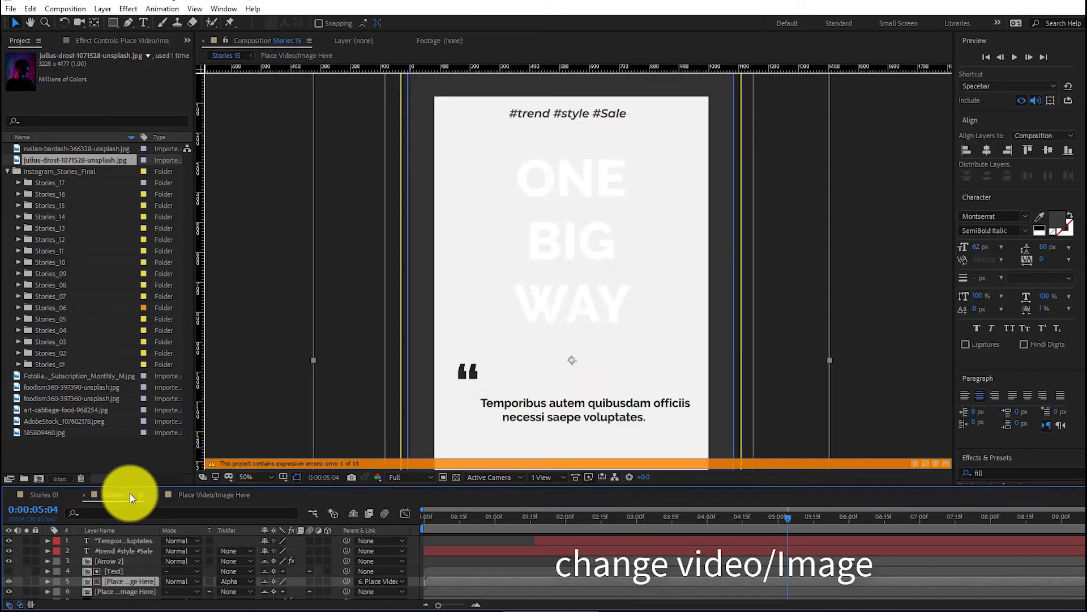
pyautogui.click(272, 476)
pyautogui.click(257, 359)
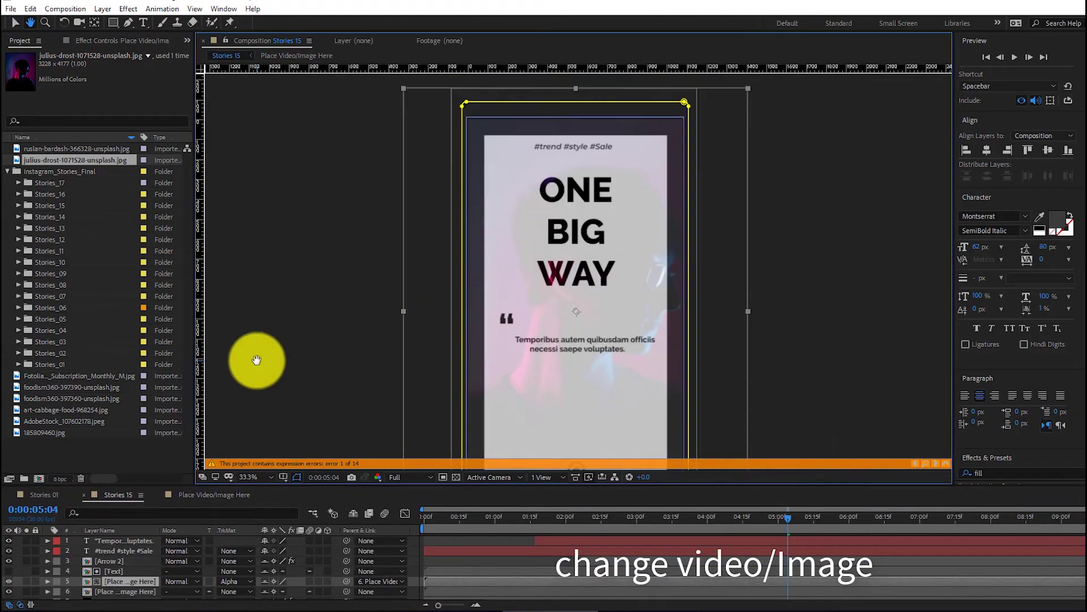
pyautogui.moveTo(612, 357); pyautogui.dragTo(612, 323)
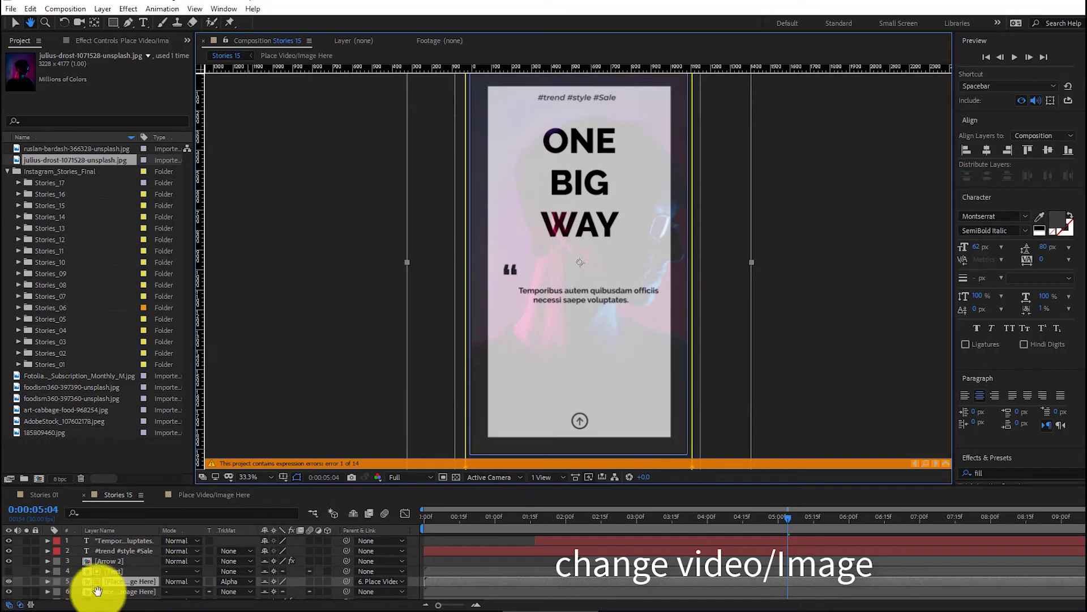
# Step: Set the Base shape's fill to black (000000) in the Place Video/Image Here composition and return to Stories 15
pyautogui.doubleClick(133, 590)
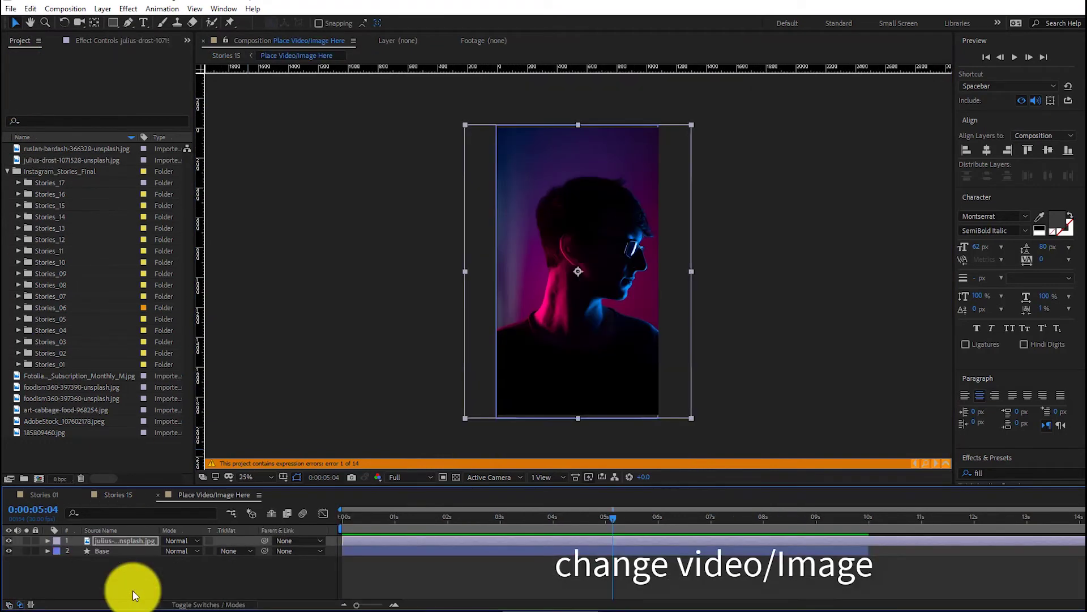
pyautogui.click(123, 551)
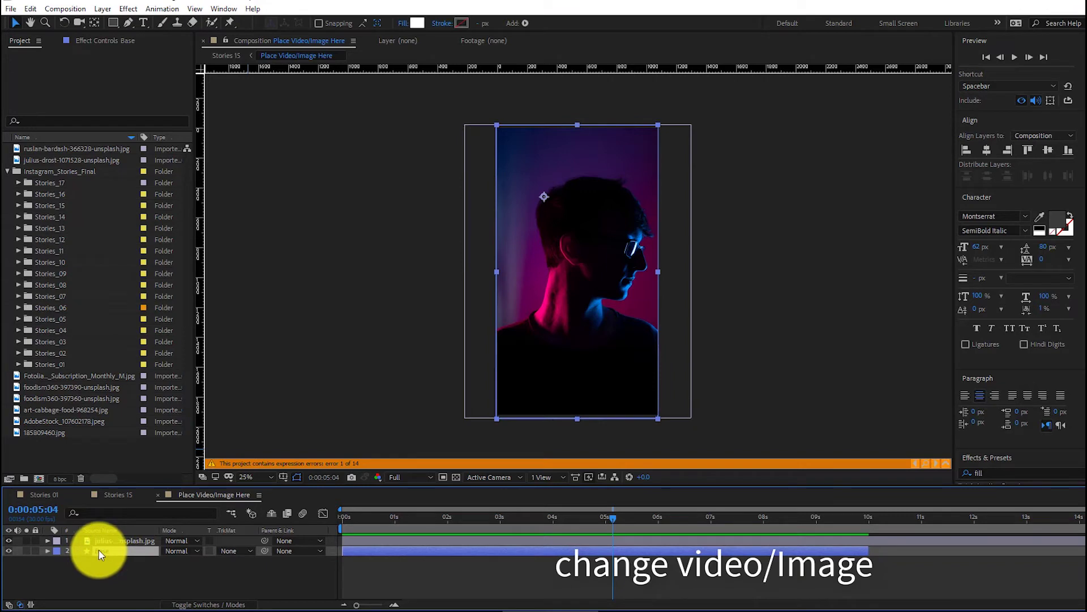
pyautogui.click(418, 24)
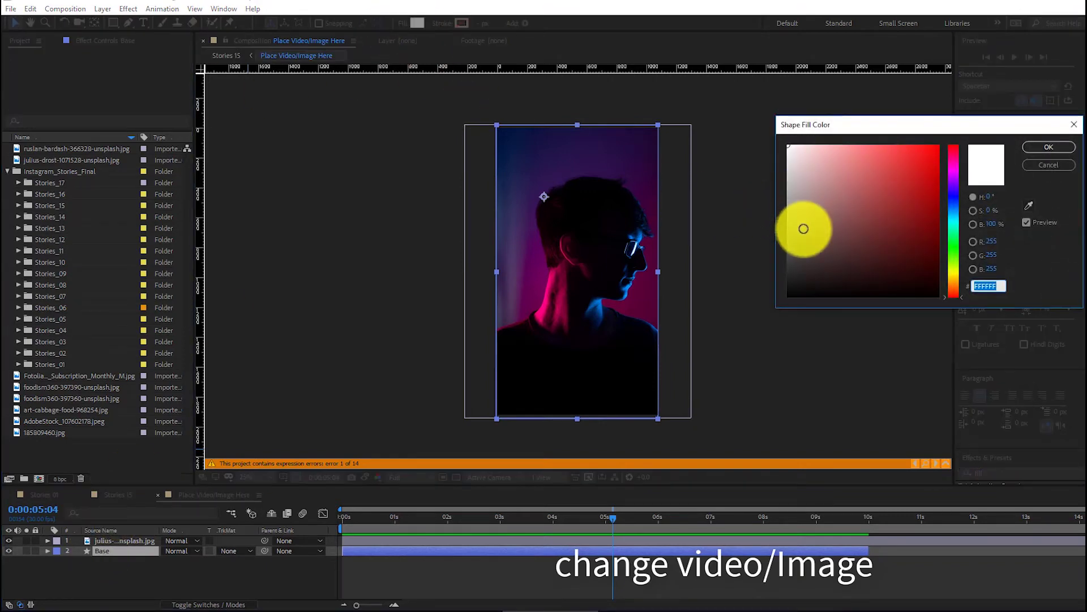
pyautogui.moveTo(801, 226); pyautogui.dragTo(783, 302)
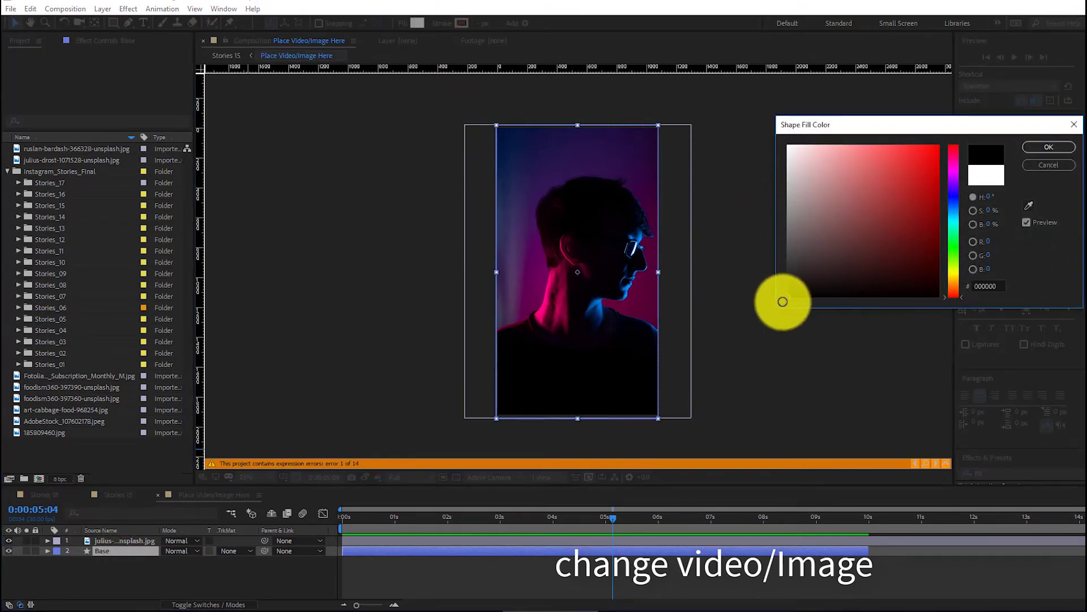
pyautogui.click(1045, 147)
pyautogui.click(124, 493)
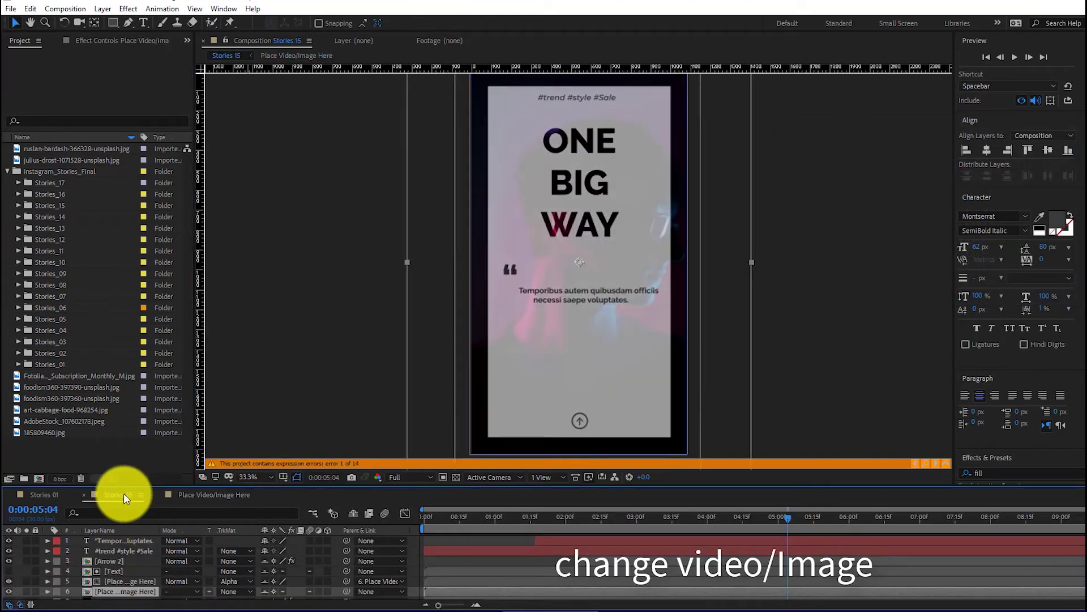
# Step: Play back the Stories 15 animation and close the composition
pyautogui.click(1014, 57)
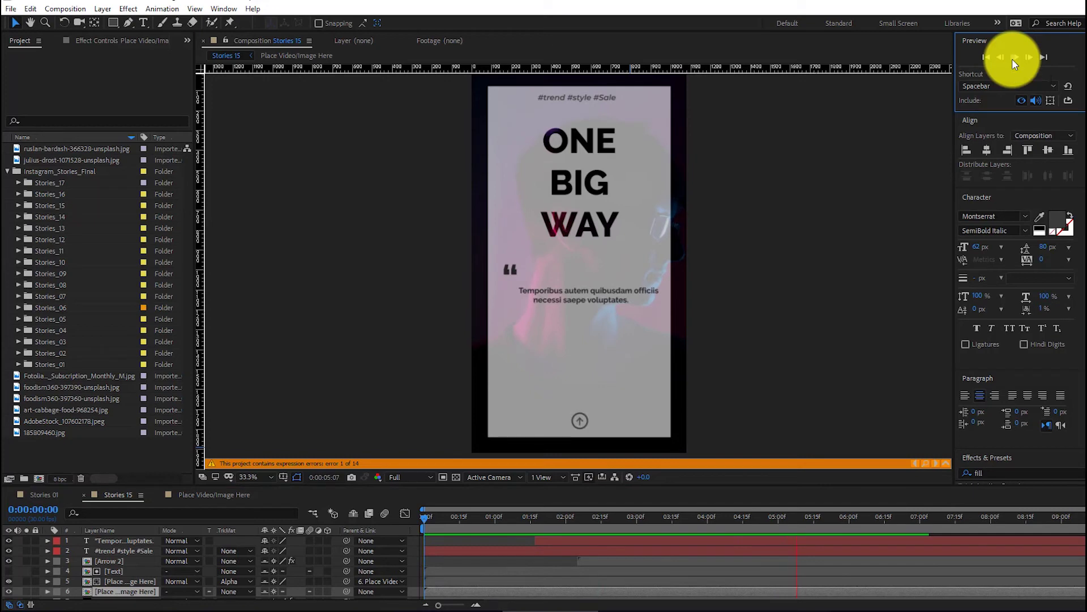
pyautogui.click(1015, 57)
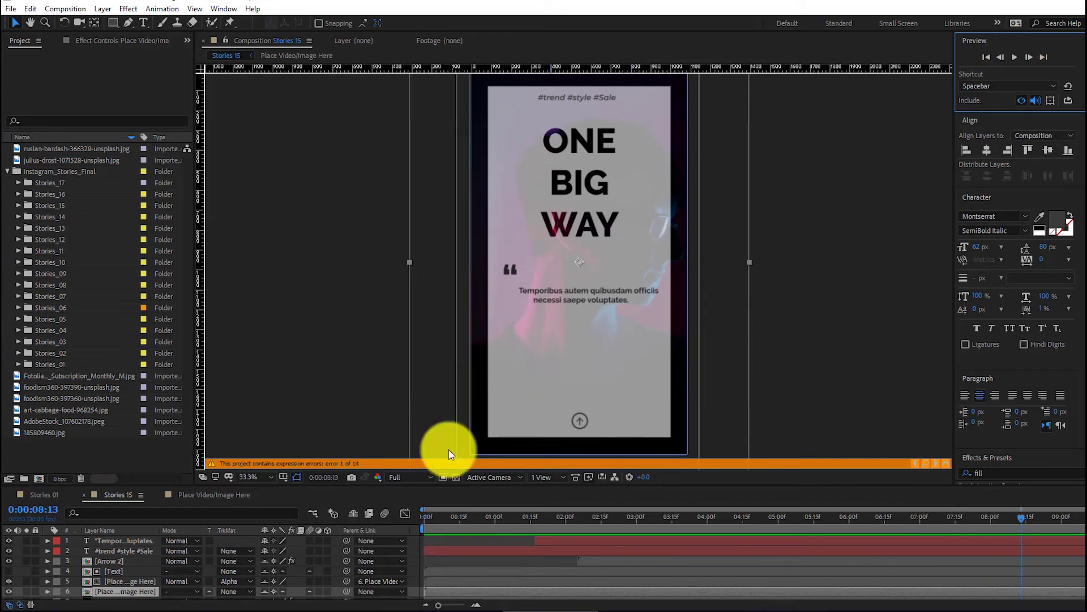
pyautogui.click(86, 495)
# Step: Open the Stories 16 composition and scrub forward to about 0:00:02:15
pyautogui.doubleClick(57, 195)
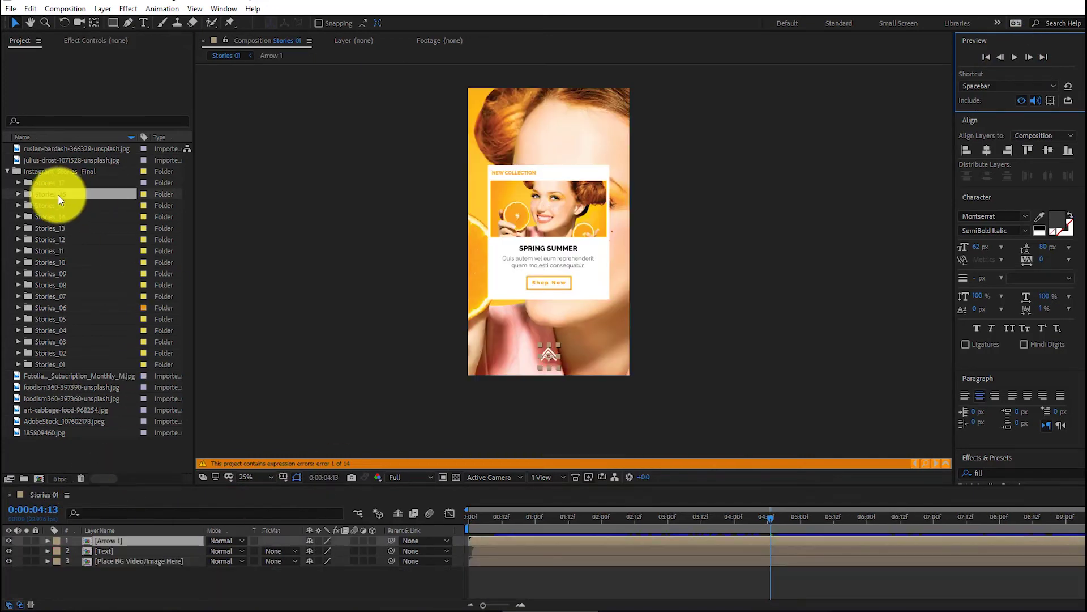
pyautogui.doubleClick(65, 205)
pyautogui.moveTo(422, 516); pyautogui.dragTo(496, 537)
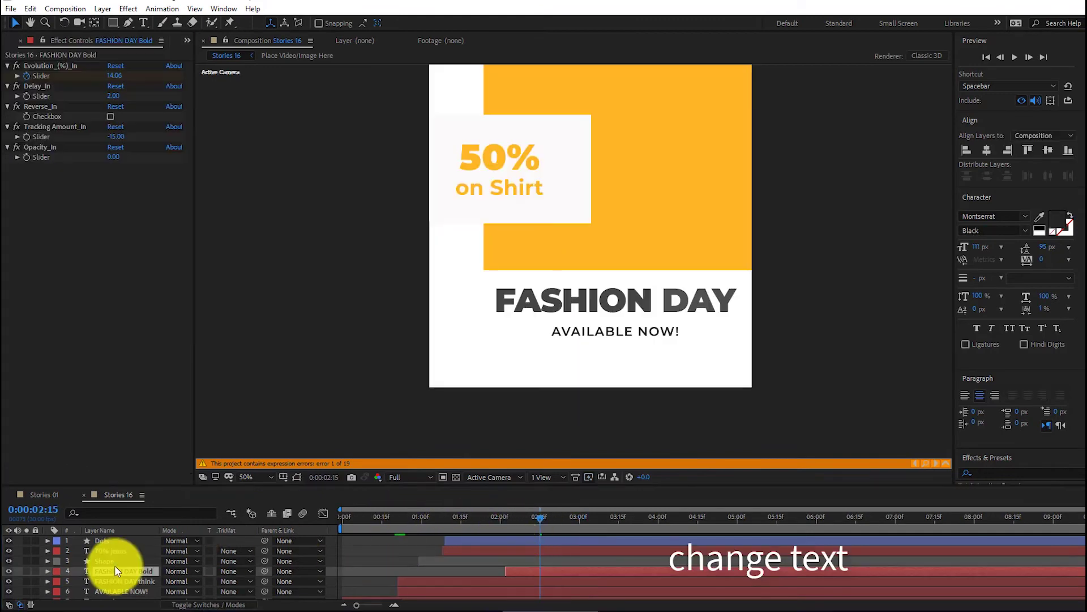
# Step: Try other fill colours on the bold FASHION DAY text and restore its dark grey 242424
pyautogui.doubleClick(115, 571)
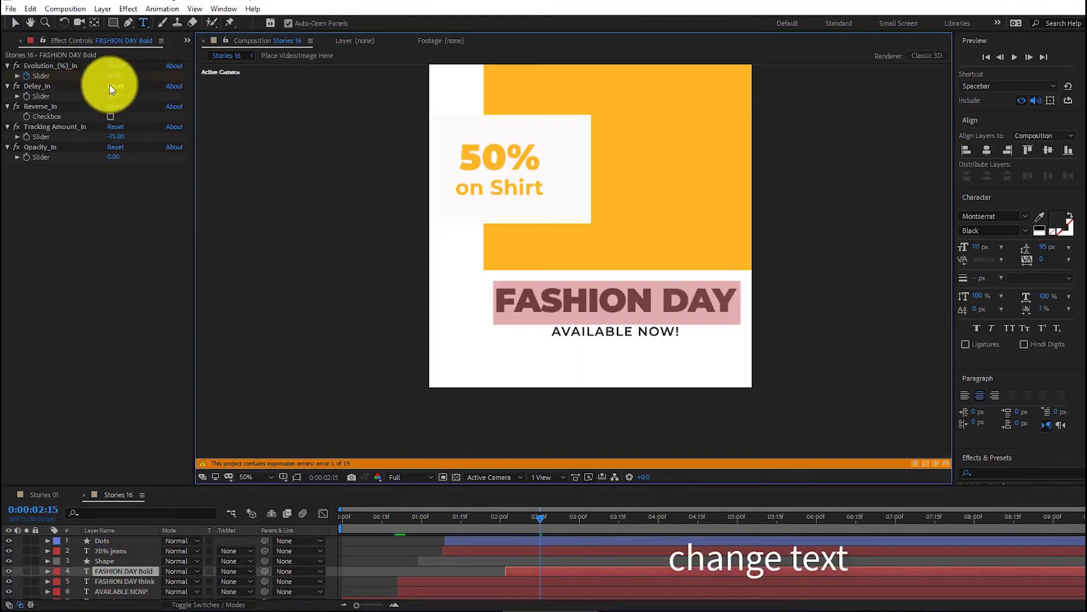
pyautogui.click(1057, 219)
pyautogui.moveTo(935, 212); pyautogui.dragTo(909, 161)
pyautogui.moveTo(955, 248); pyautogui.dragTo(955, 192)
pyautogui.click(955, 192)
pyautogui.click(832, 171)
pyautogui.click(986, 173)
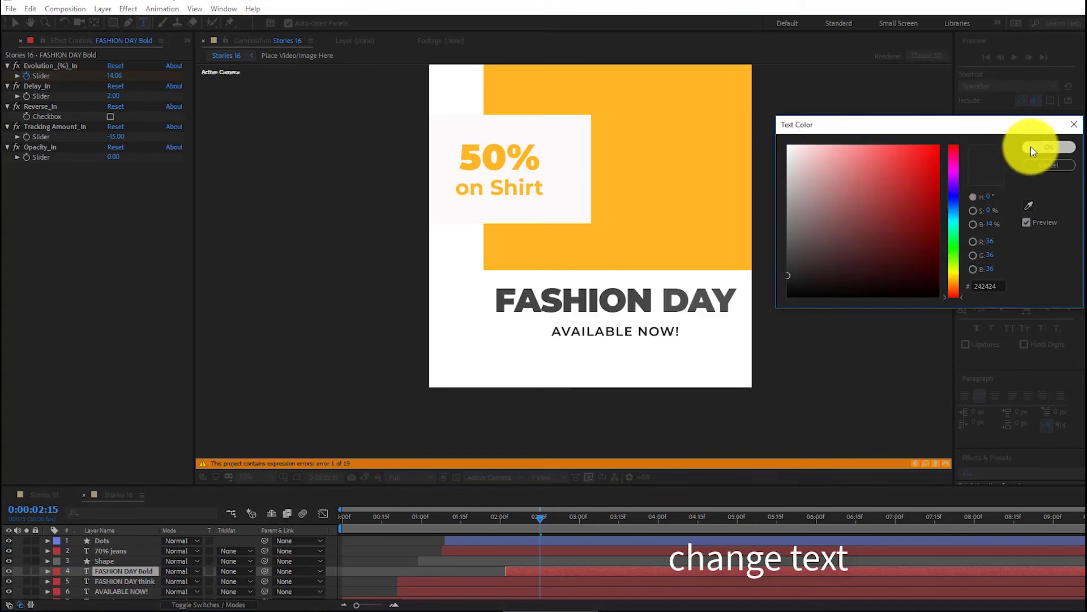
pyautogui.click(1040, 146)
# Step: Try a dark red fill on the thin FASHION DAY text around 0:00:04:12 and restore its original colour
pyautogui.moveTo(528, 520); pyautogui.dragTo(692, 522)
pyautogui.doubleClick(123, 580)
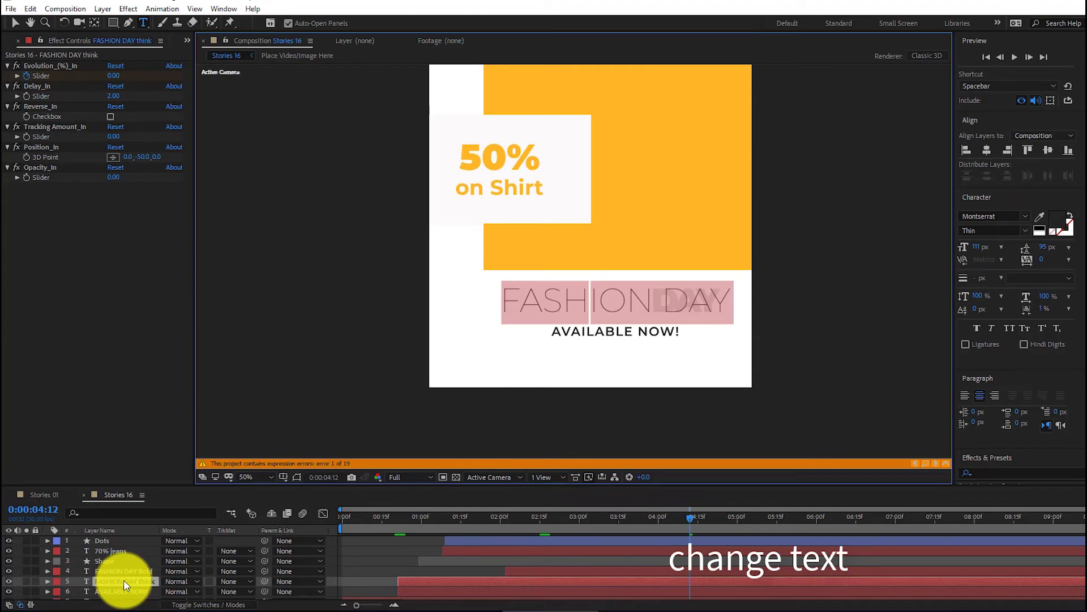
pyautogui.click(1054, 221)
pyautogui.click(912, 259)
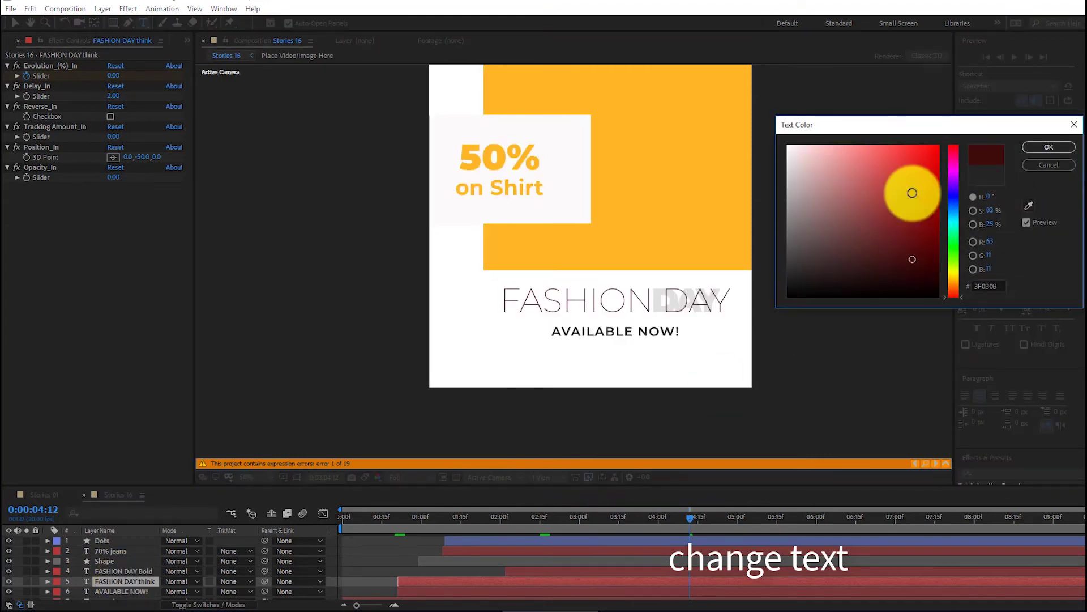
pyautogui.moveTo(952, 220); pyautogui.dragTo(954, 275)
pyautogui.click(990, 177)
pyautogui.click(1046, 148)
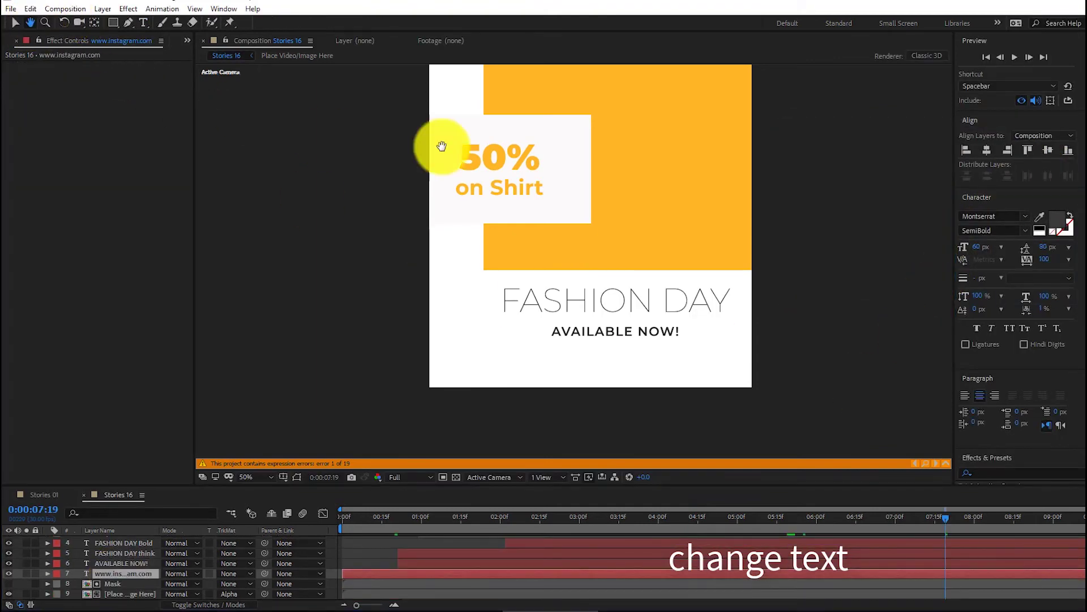
pyautogui.moveTo(573, 70); pyautogui.dragTo(566, 287)
pyautogui.moveTo(559, 90); pyautogui.dragTo(554, 169)
pyautogui.click(15, 23)
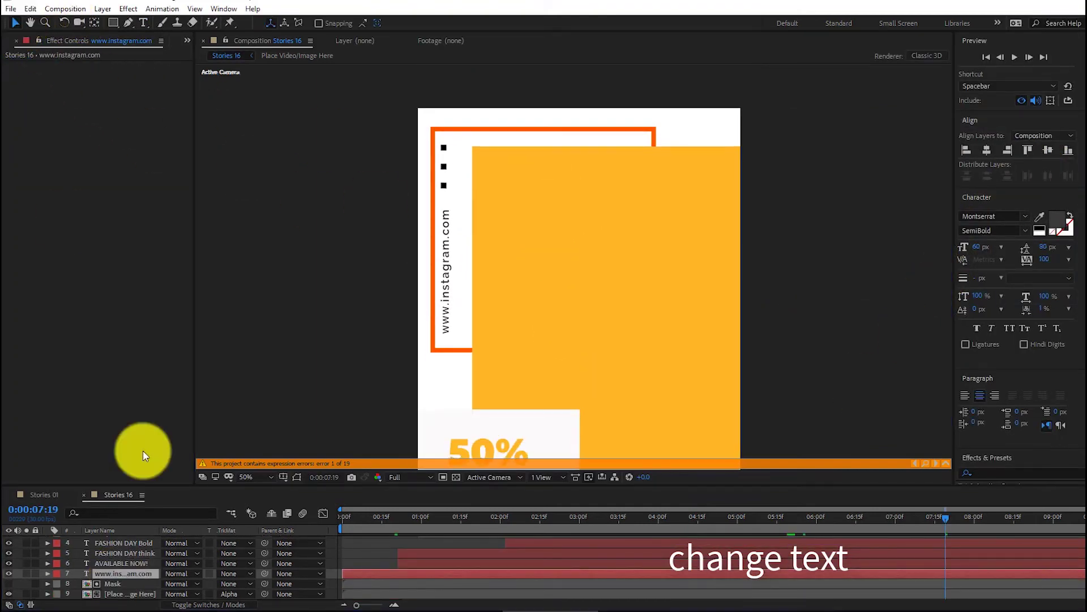
pyautogui.doubleClick(127, 573)
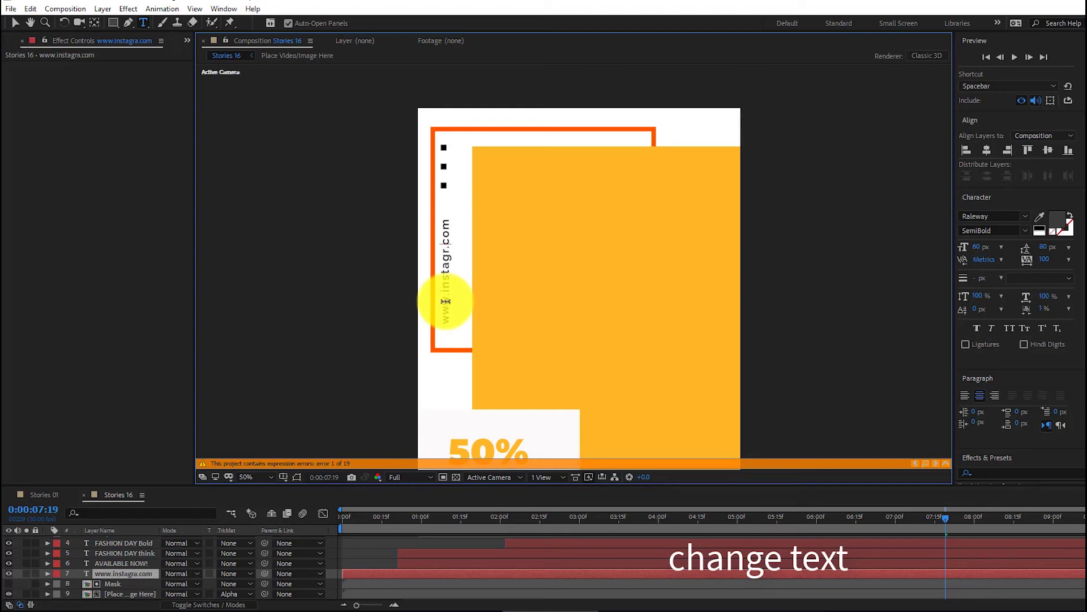
pyautogui.click(15, 23)
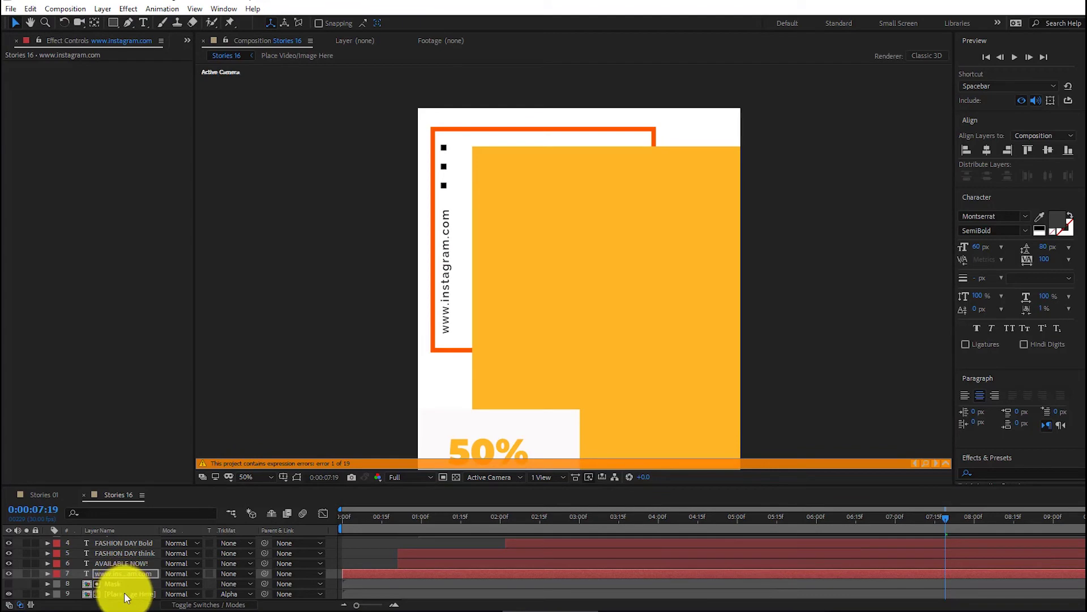
# Step: Open the Place Video/Image Here composition of Stories 16
pyautogui.scroll(-2, 124, 592)
pyautogui.click(131, 563)
pyautogui.doubleClick(131, 563)
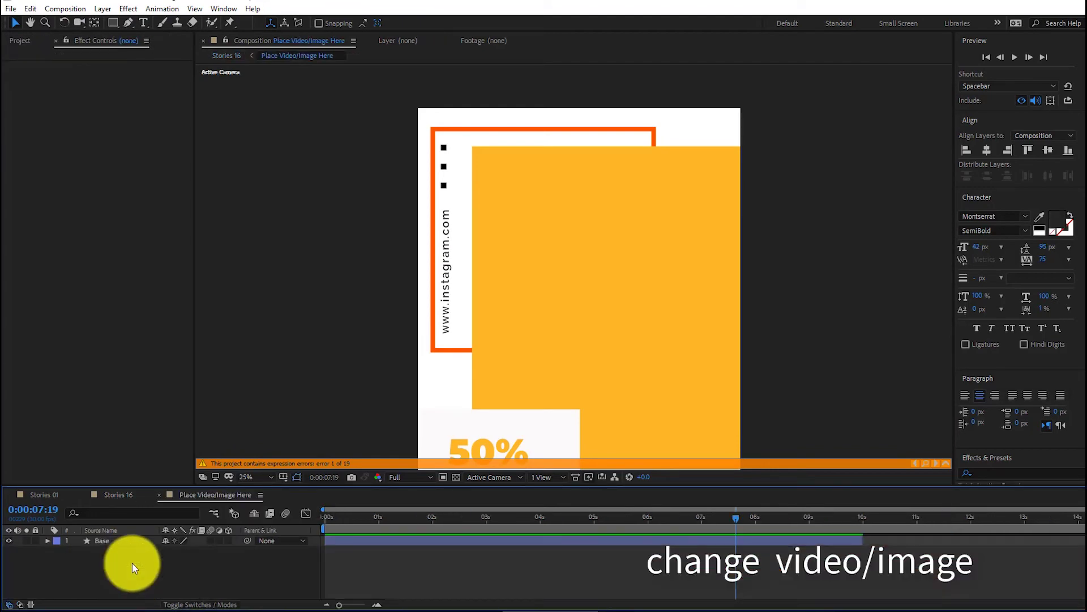
# Step: Import the Man_Orange.png picture from the Img_02 image folders
pyautogui.click(18, 42)
pyautogui.doubleClick(57, 464)
pyautogui.click(486, 113)
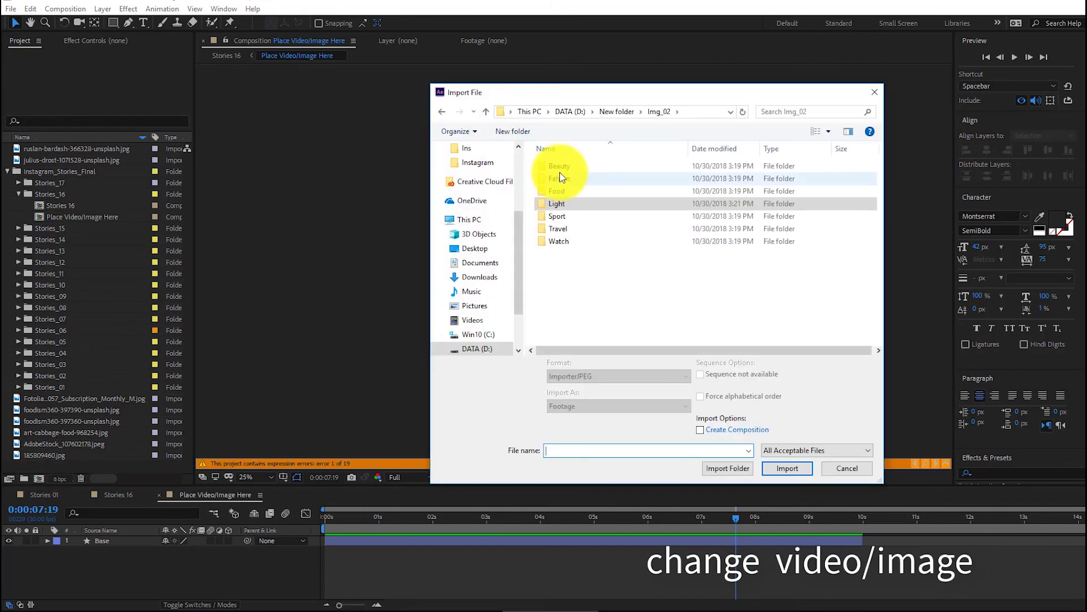
pyautogui.doubleClick(560, 178)
pyautogui.click(776, 253)
pyautogui.click(794, 459)
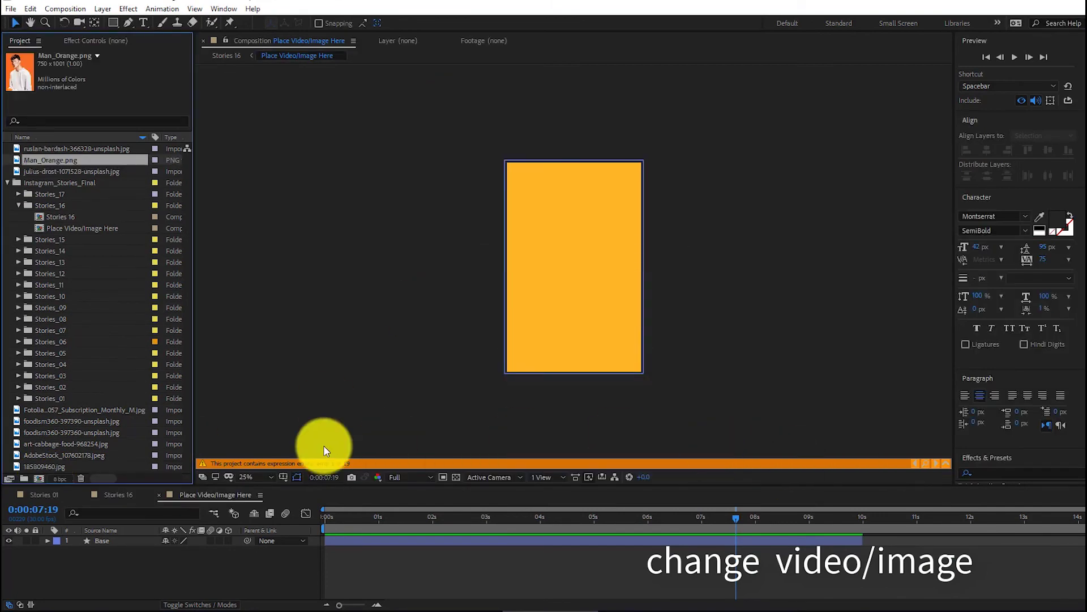
# Step: Place Man_Orange.png above the Base layer, scale it up to fill the frame, and return to Stories 16
pyautogui.moveTo(56, 160); pyautogui.dragTo(114, 538)
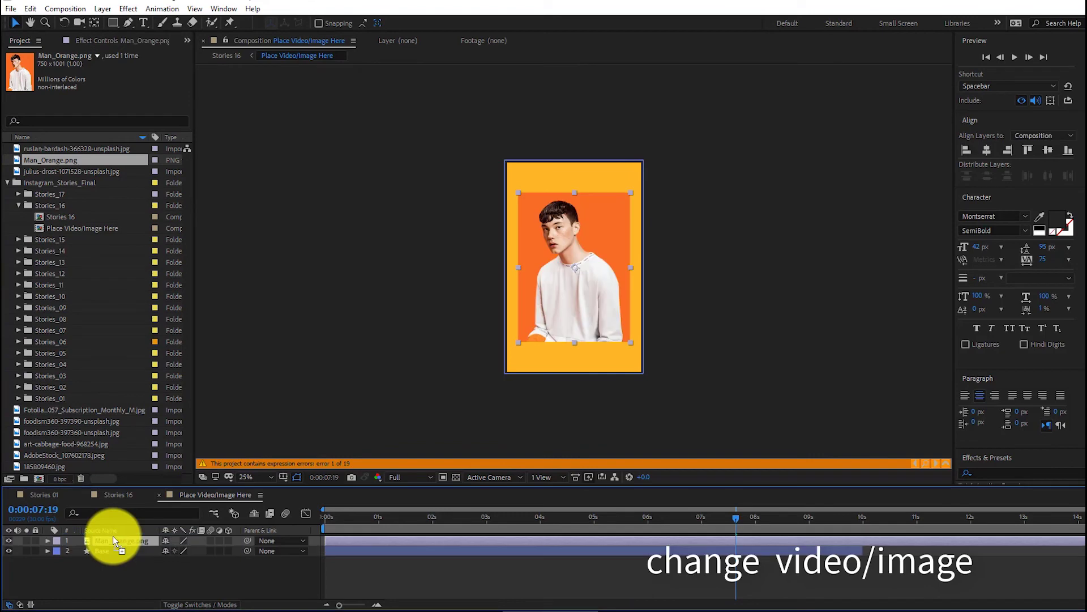
pyautogui.click(47, 540)
pyautogui.click(57, 551)
pyautogui.moveTo(194, 573); pyautogui.dragTo(221, 578)
pyautogui.click(160, 494)
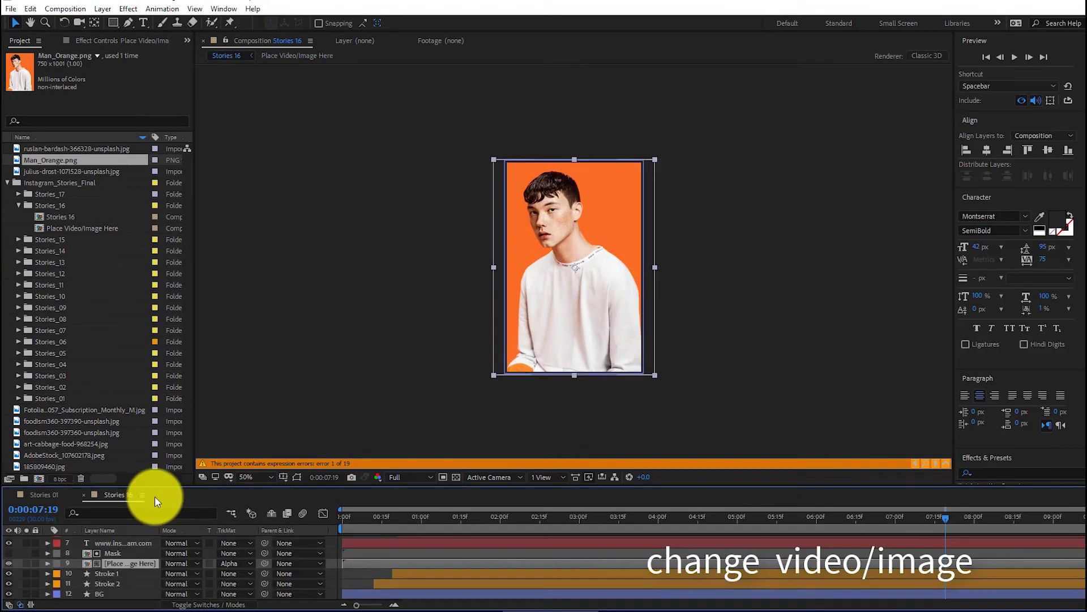
# Step: Examine how the man's picture sits in the Stories 16 layout and close the composition
pyautogui.click(30, 22)
pyautogui.moveTo(662, 345); pyautogui.dragTo(629, 343)
pyautogui.scroll(2, 117, 538)
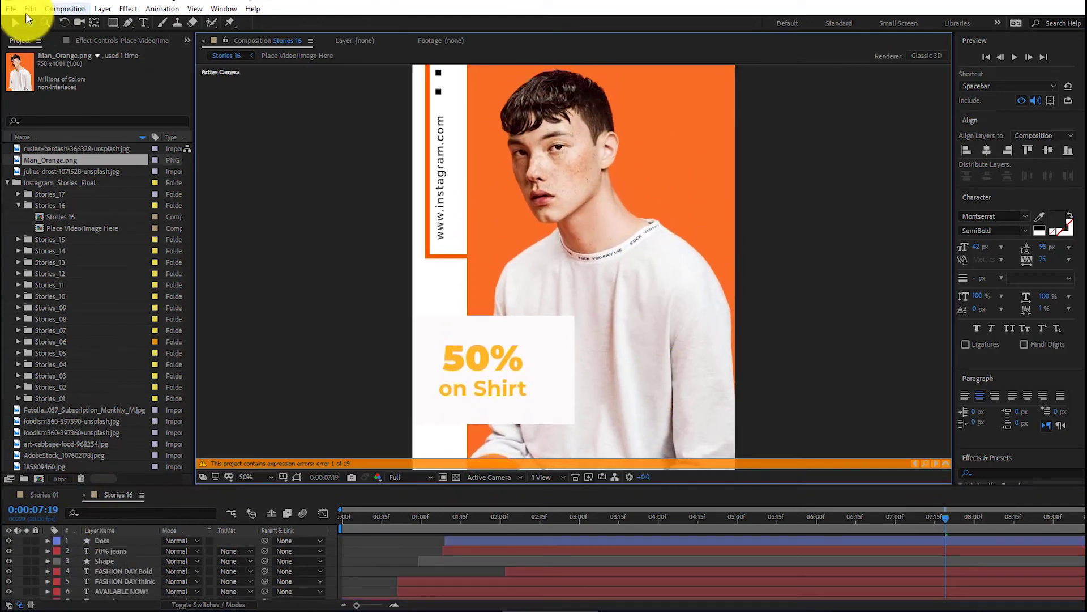
pyautogui.click(16, 22)
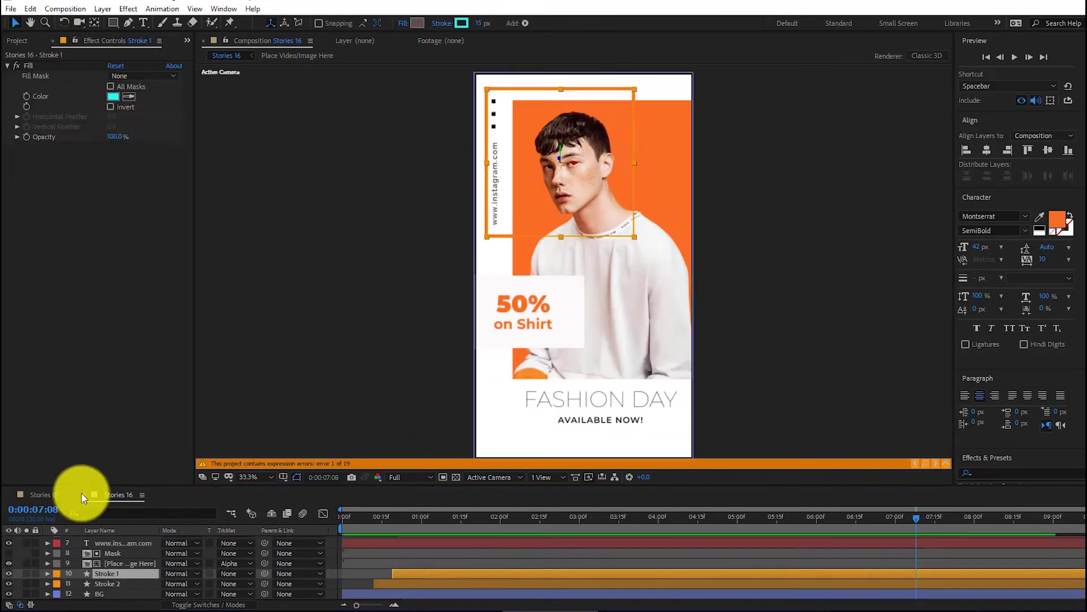
pyautogui.click(84, 495)
# Step: Open the Stories 17 composition from its folder and scrub forward to about 0;00;04;11
pyautogui.click(20, 41)
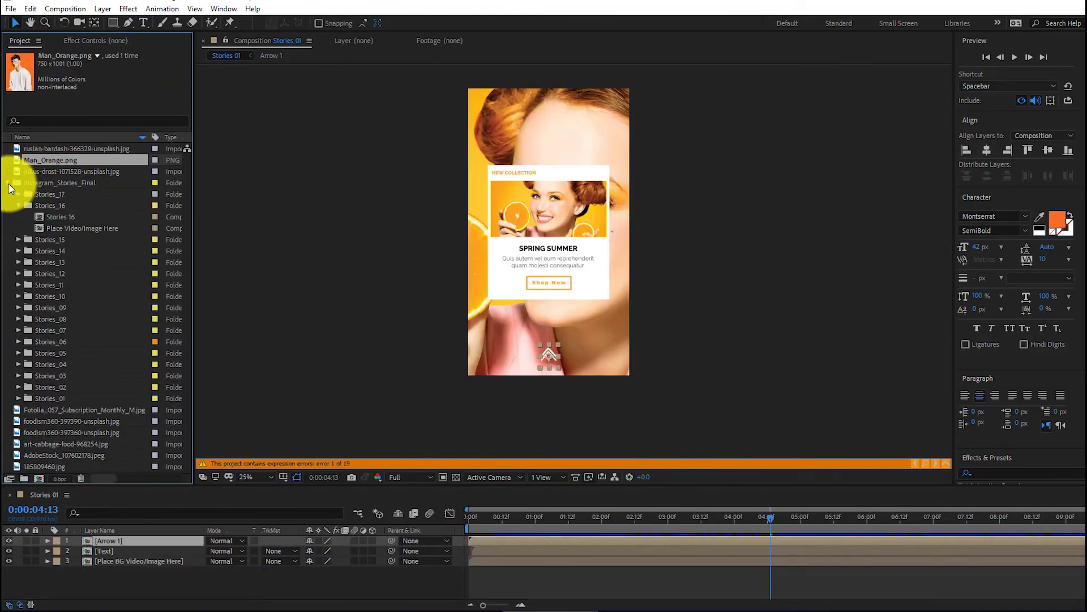
pyautogui.click(19, 205)
pyautogui.doubleClick(43, 194)
pyautogui.doubleClick(47, 215)
pyautogui.moveTo(544, 516); pyautogui.dragTo(718, 520)
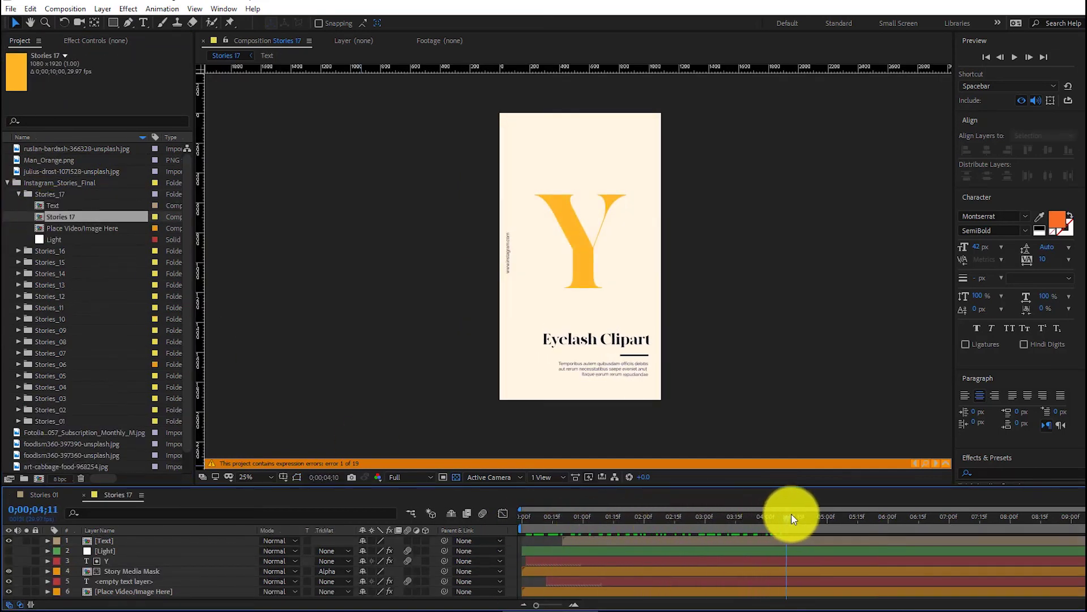
# Step: Open the media placeholder composition of Stories 17 and import the woman's portrait JPG, Unsplash 783975, from the Light folder
pyautogui.doubleClick(132, 572)
pyautogui.click(8, 182)
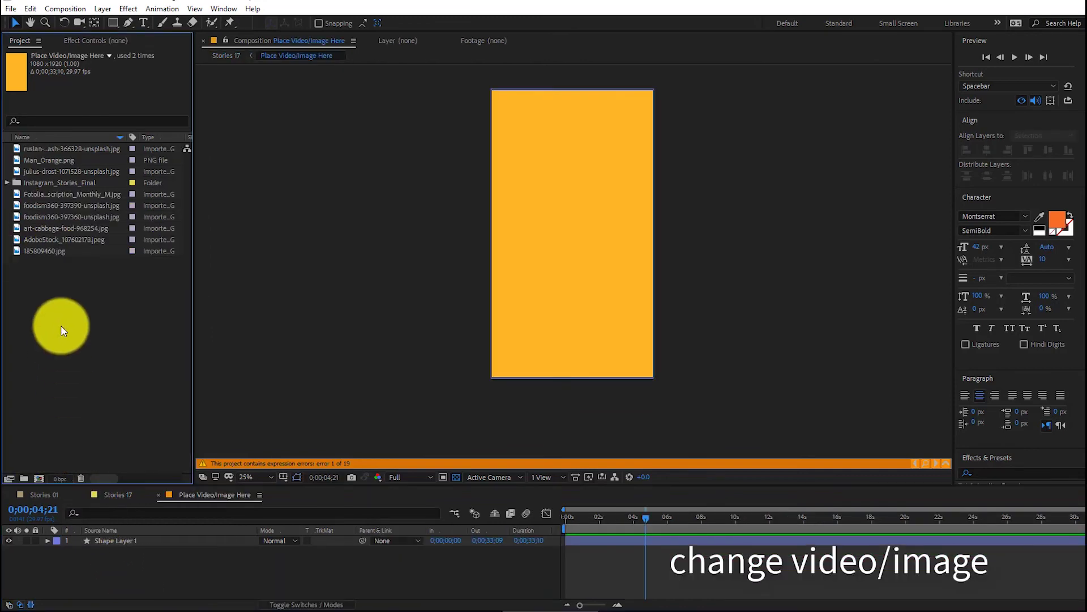
pyautogui.doubleClick(60, 338)
pyautogui.doubleClick(557, 203)
pyautogui.click(568, 173)
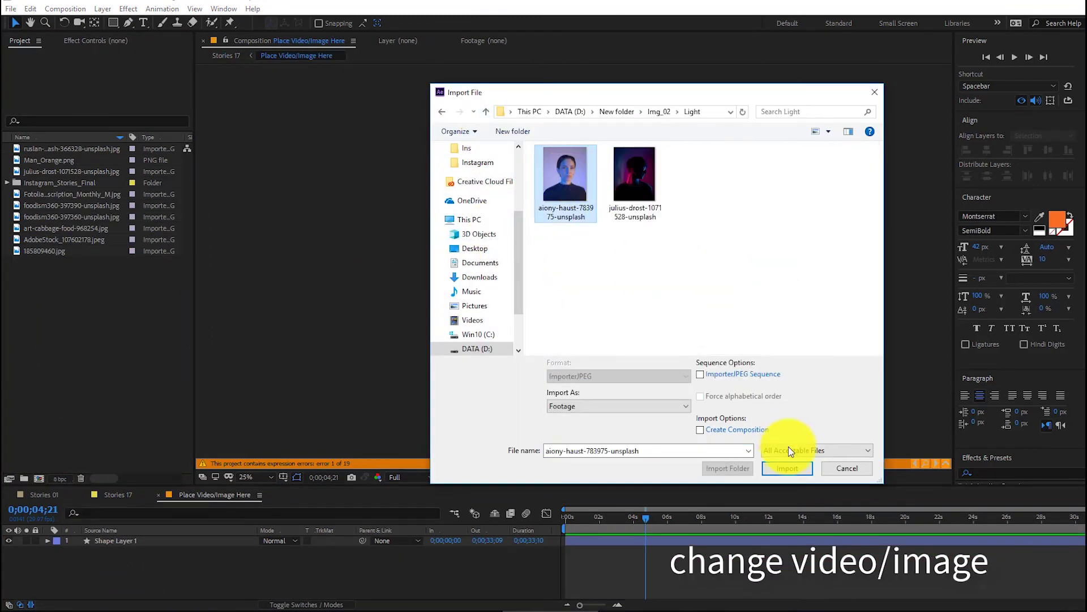
pyautogui.click(787, 468)
# Step: Place the woman's portrait above Shape Layer 1, scale it to 49%, and return to Stories 17
pyautogui.moveTo(31, 240); pyautogui.dragTo(106, 543)
pyautogui.click(47, 541)
pyautogui.click(58, 551)
pyautogui.moveTo(281, 572); pyautogui.dragTo(243, 569)
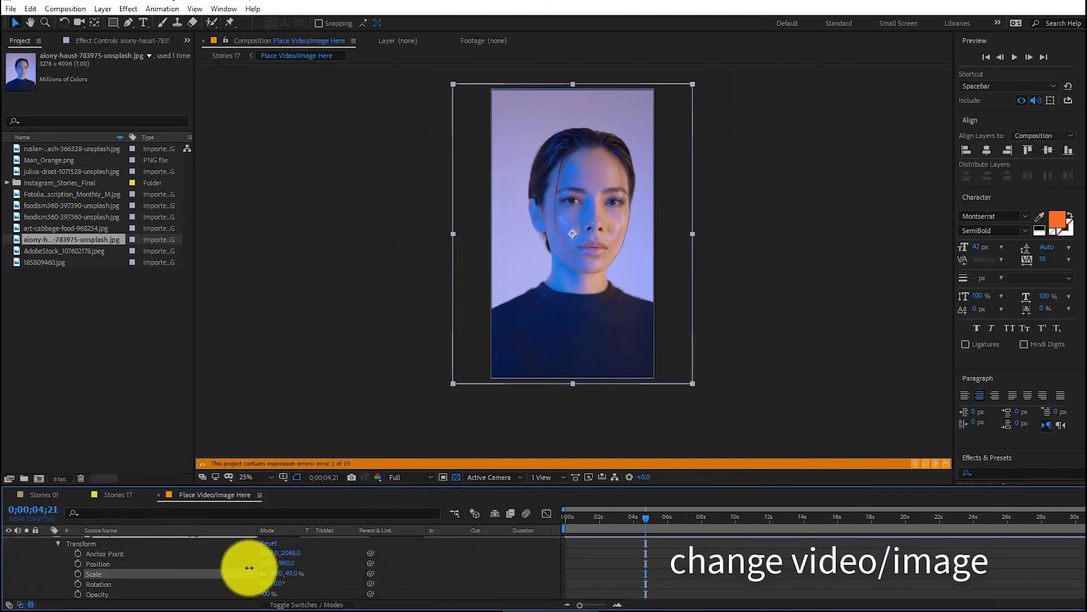
pyautogui.click(159, 495)
pyautogui.doubleClick(141, 591)
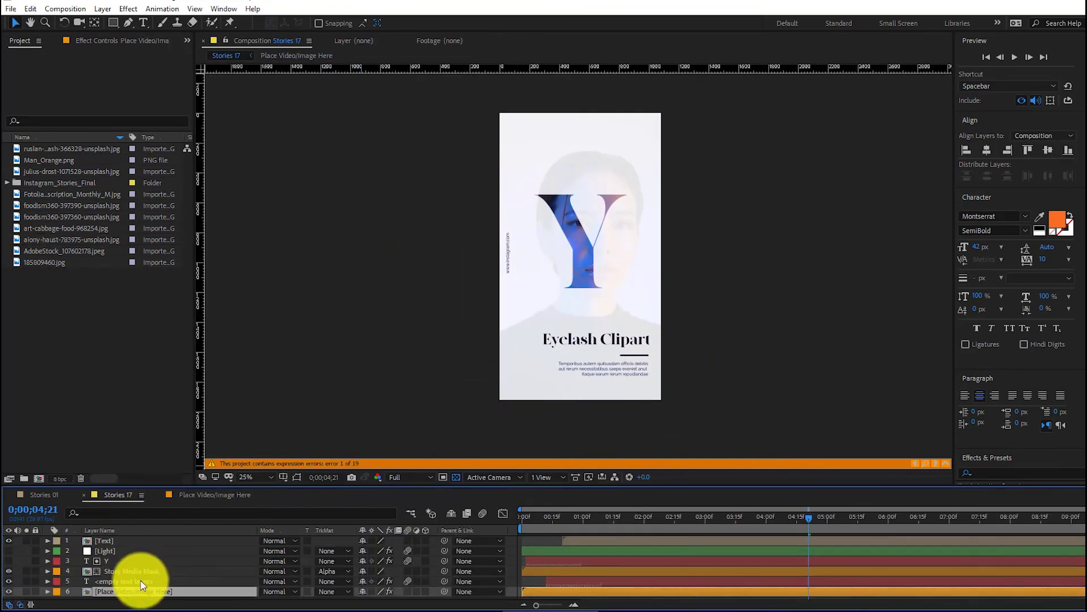
# Step: Replace the large letter Y in Stories 17 with M and view the composition at 50%
pyautogui.click(678, 516)
pyautogui.doubleClick(108, 561)
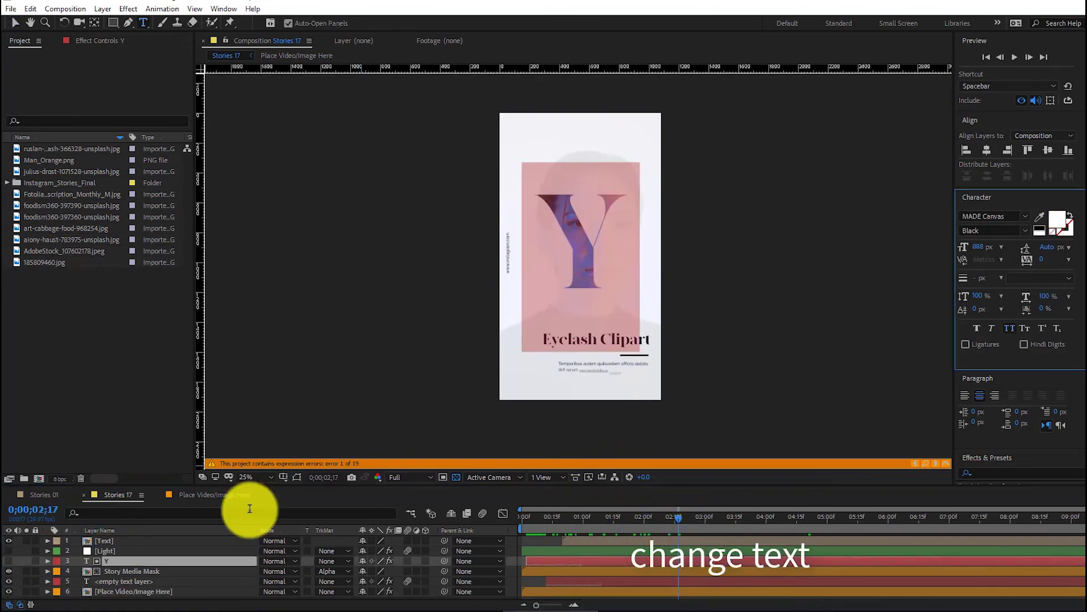
pyautogui.write('M')
pyautogui.click(266, 477)
pyautogui.click(262, 384)
# Step: Open the Text composition and bring up the Temporibus paragraph text at 0;00;04;28, fully revealed
pyautogui.doubleClick(122, 541)
pyautogui.click(131, 550)
pyautogui.click(30, 23)
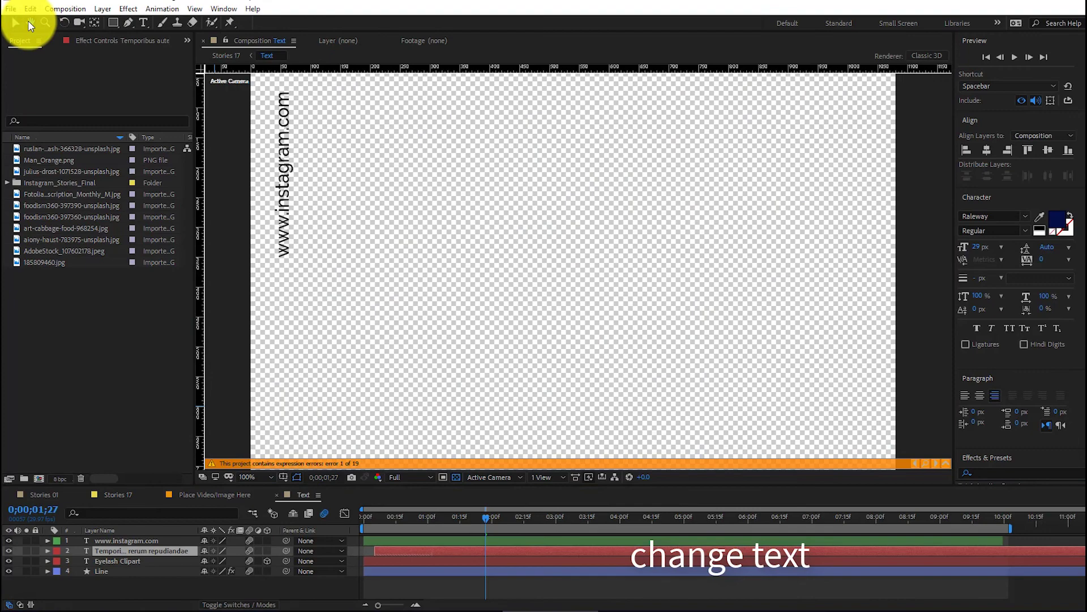
pyautogui.moveTo(566, 439); pyautogui.dragTo(535, 164)
pyautogui.doubleClick(133, 551)
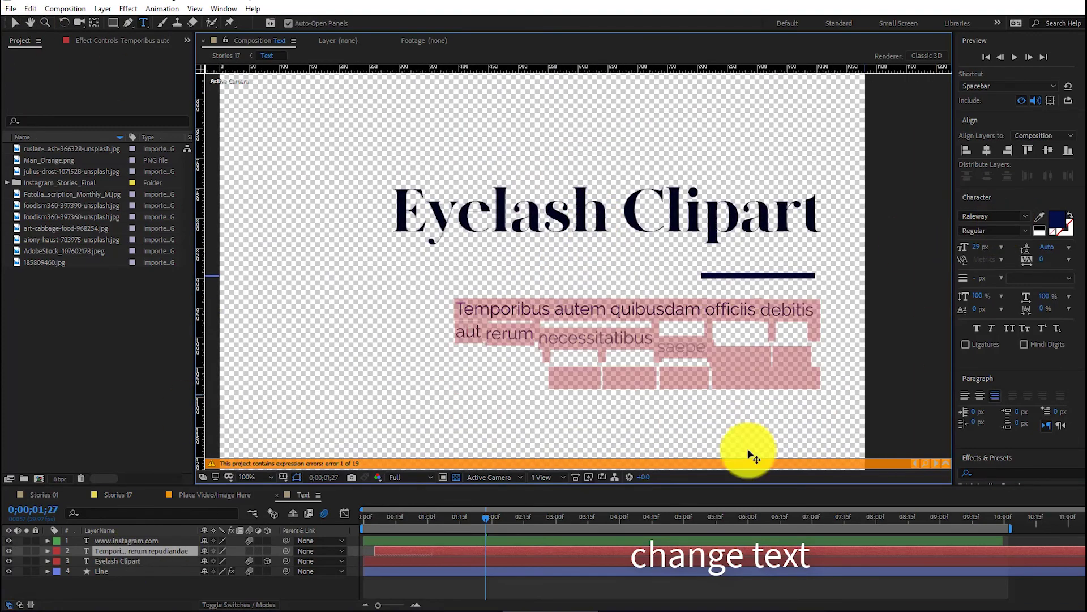
pyautogui.click(567, 520)
pyautogui.moveTo(571, 525); pyautogui.dragTo(680, 516)
# Step: Try other Raleway font weights on the Temporibus paragraph text
pyautogui.click(1025, 215)
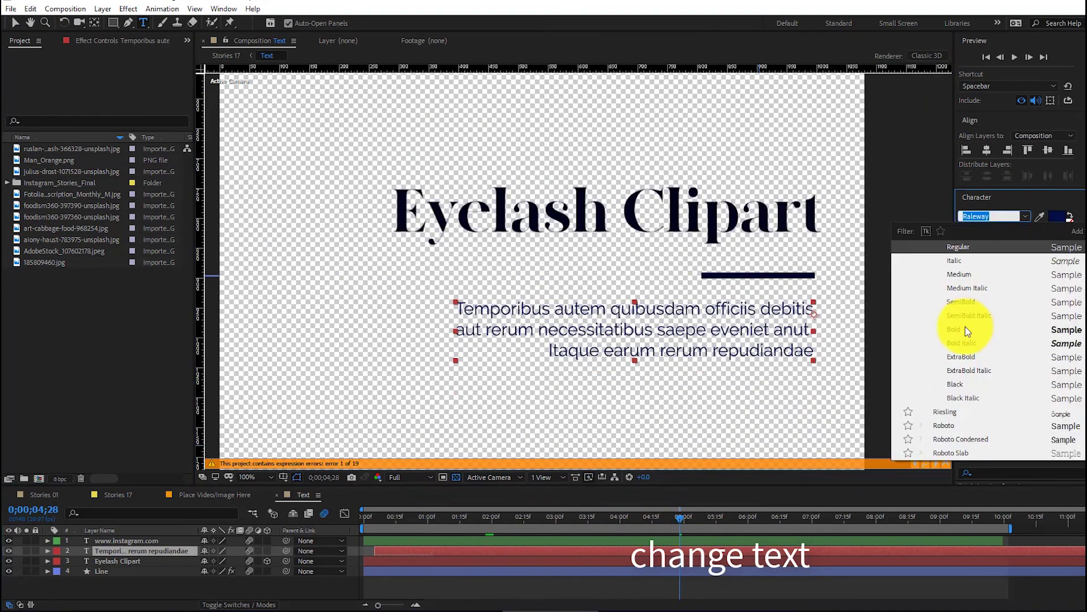
pyautogui.click(965, 329)
pyautogui.click(1026, 230)
pyautogui.click(991, 348)
pyautogui.click(1025, 231)
pyautogui.click(991, 321)
# Step: Try another fill colour on the Temporibus paragraph text and restore its dark blue 051045
pyautogui.click(1056, 219)
pyautogui.click(915, 173)
pyautogui.moveTo(954, 223); pyautogui.dragTo(954, 270)
pyautogui.click(976, 177)
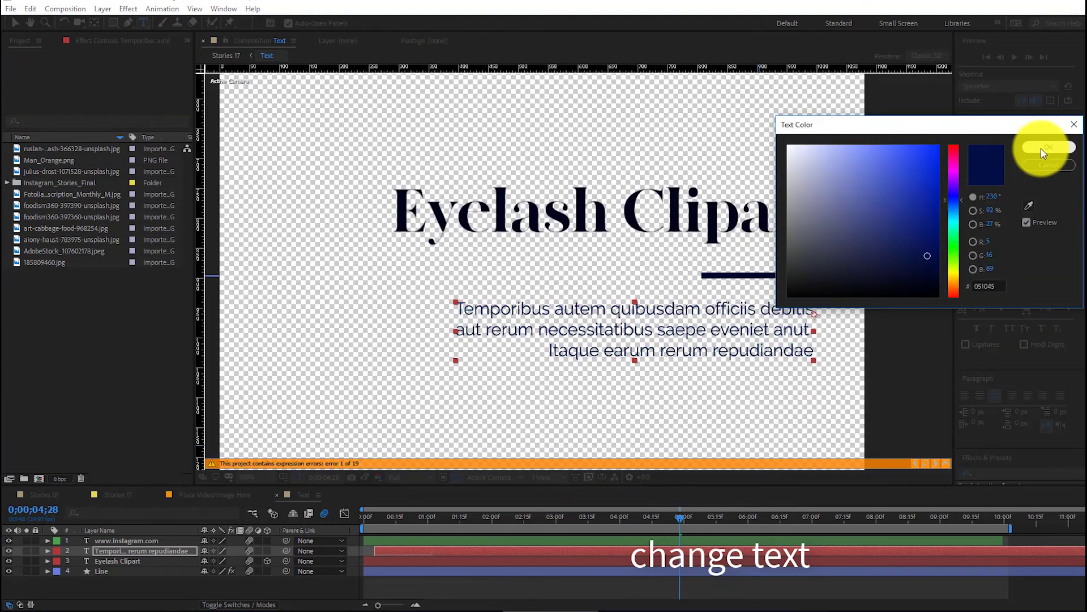
pyautogui.click(1042, 150)
# Step: Try other fonts and font styles on the Eyelash Clipart title
pyautogui.click(145, 560)
pyautogui.click(1026, 216)
pyautogui.scroll(2, 990, 337)
pyautogui.click(1028, 215)
pyautogui.click(1025, 230)
pyautogui.click(998, 255)
pyautogui.click(1025, 229)
pyautogui.click(990, 268)
# Step: Try another fill colour on the Eyelash Clipart title and discard the change
pyautogui.click(1054, 216)
pyautogui.moveTo(903, 169); pyautogui.dragTo(898, 241)
pyautogui.click(898, 241)
pyautogui.click(986, 177)
pyautogui.click(1052, 165)
pyautogui.click(16, 25)
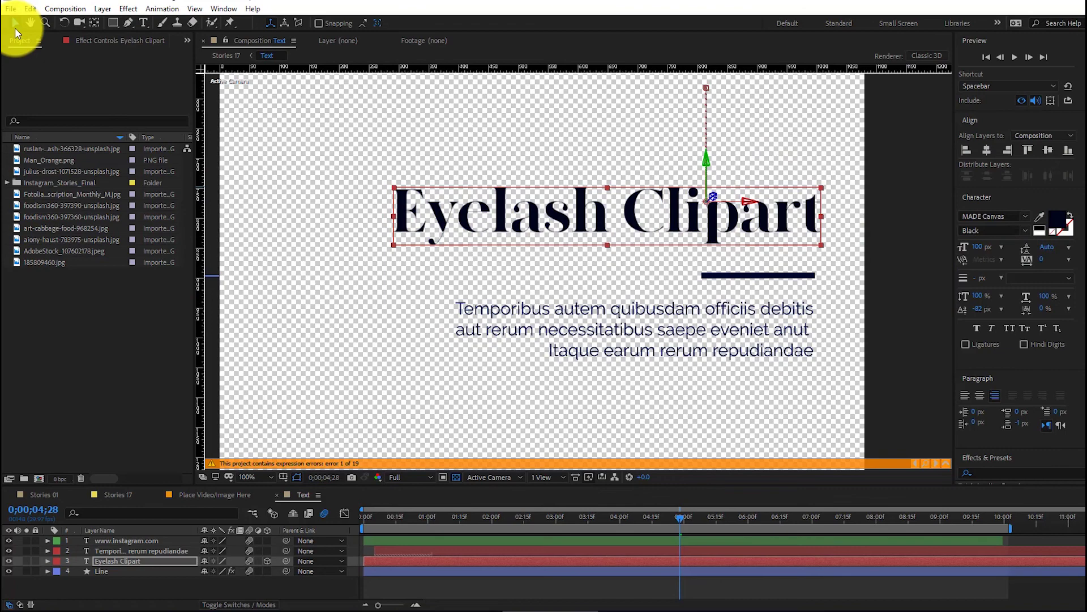
# Step: Try a thicker stroke and a different colour on the line beneath the Eyelash Clipart title
pyautogui.click(107, 572)
pyautogui.moveTo(480, 29); pyautogui.dragTo(487, 29)
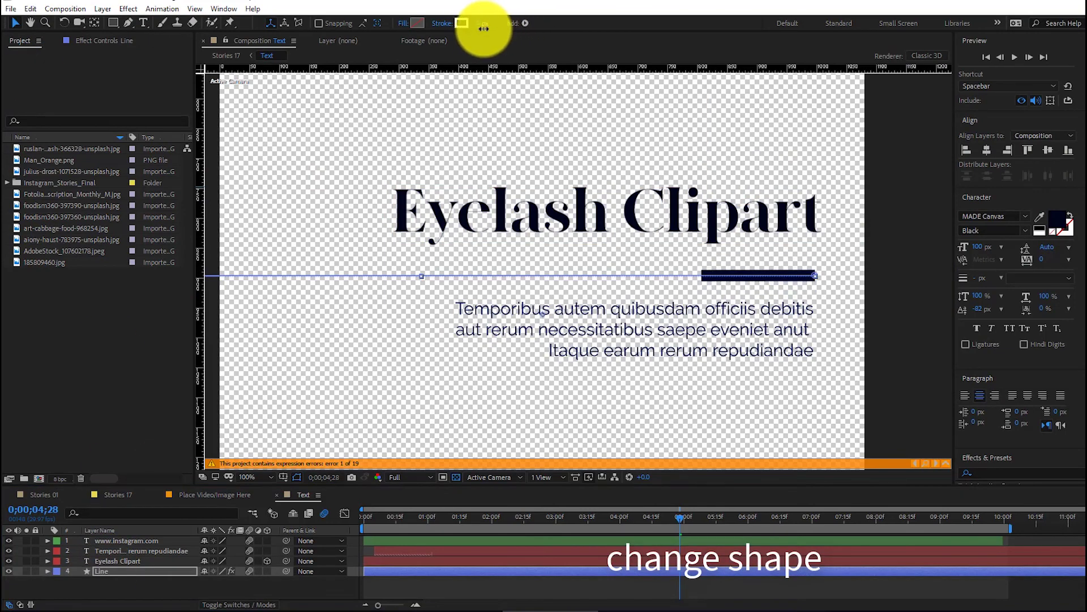
pyautogui.click(105, 40)
pyautogui.click(113, 96)
pyautogui.moveTo(879, 189); pyautogui.dragTo(923, 172)
pyautogui.click(992, 177)
pyautogui.click(1046, 148)
# Step: Close the Text and Place Video/Image Here compositions and view Stories 17 at 33.3%
pyautogui.click(277, 494)
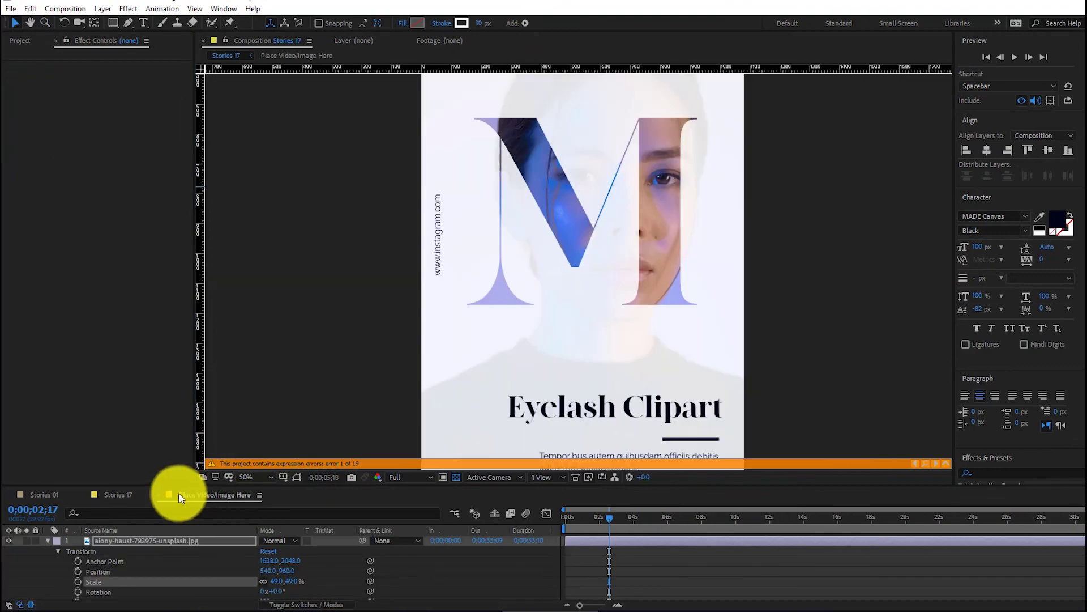
pyautogui.click(158, 495)
pyautogui.click(256, 358)
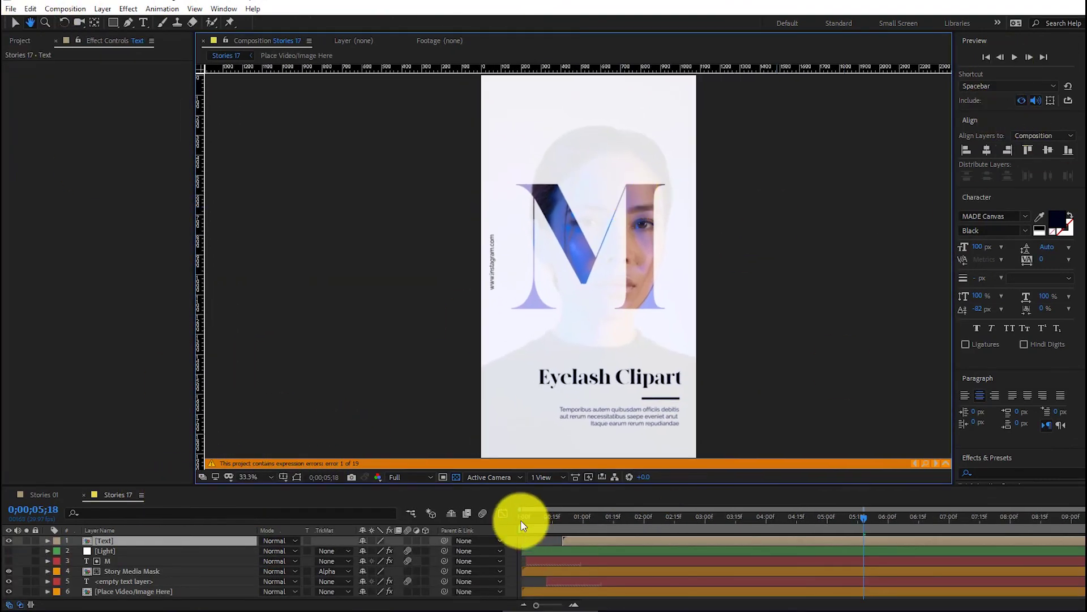
# Step: Play back the Stories 17 animation from the beginning and close the composition
pyautogui.click(521, 517)
pyautogui.click(1014, 57)
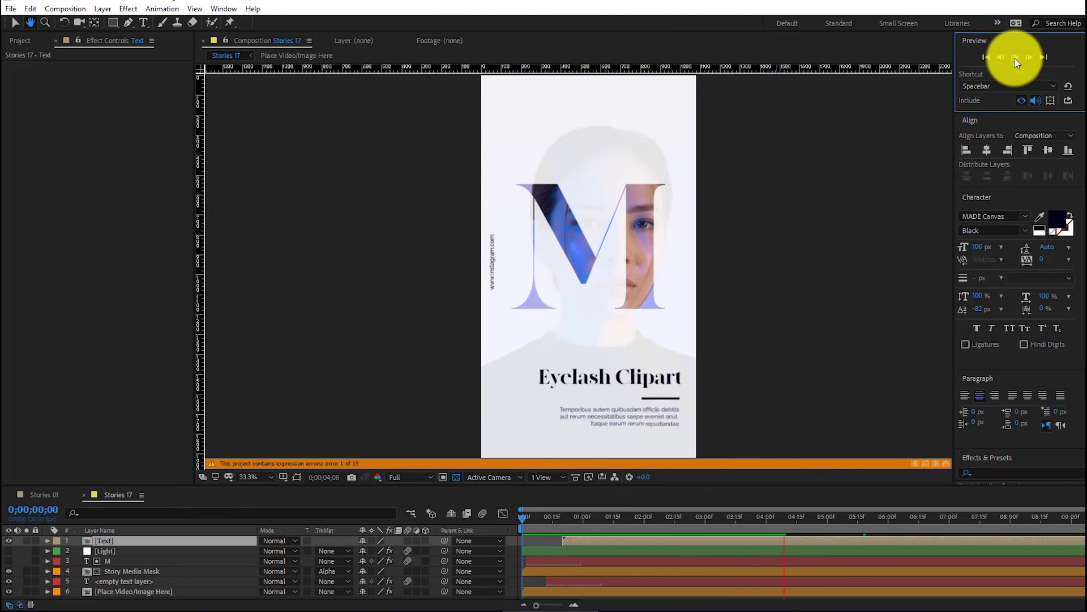
pyautogui.click(85, 495)
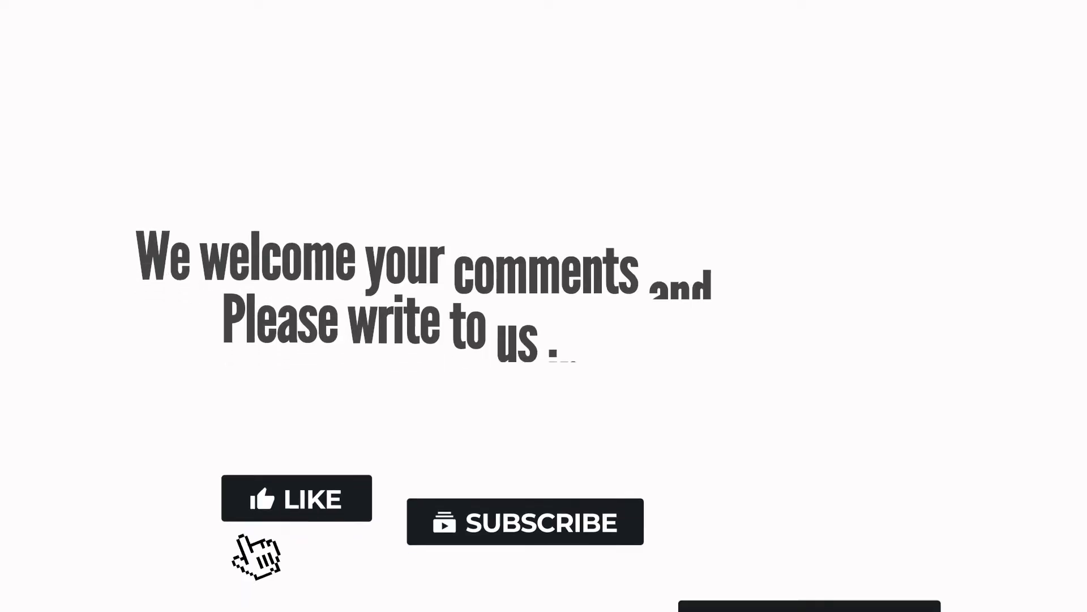